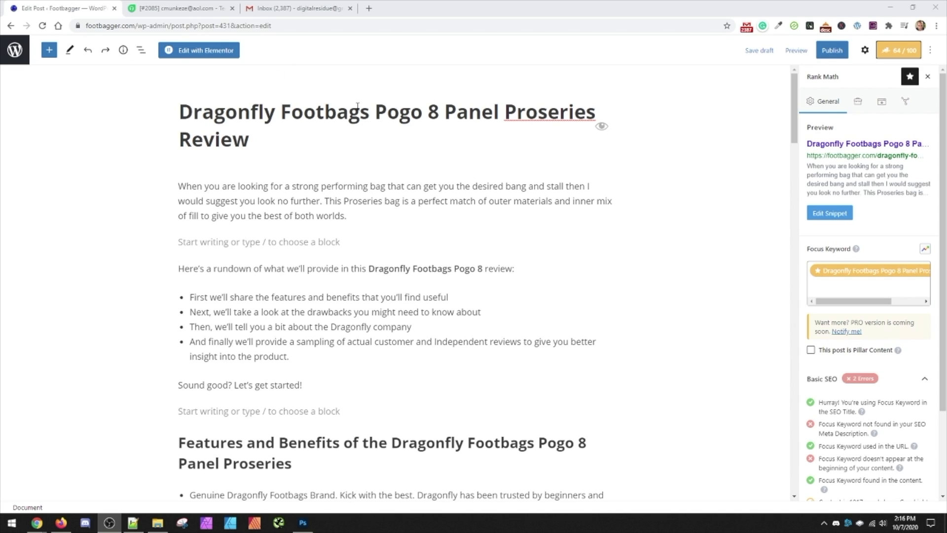
Step: Close the two extra browser tabs and open a preview of the footbag review post in a new tab
click(231, 9)
click(230, 8)
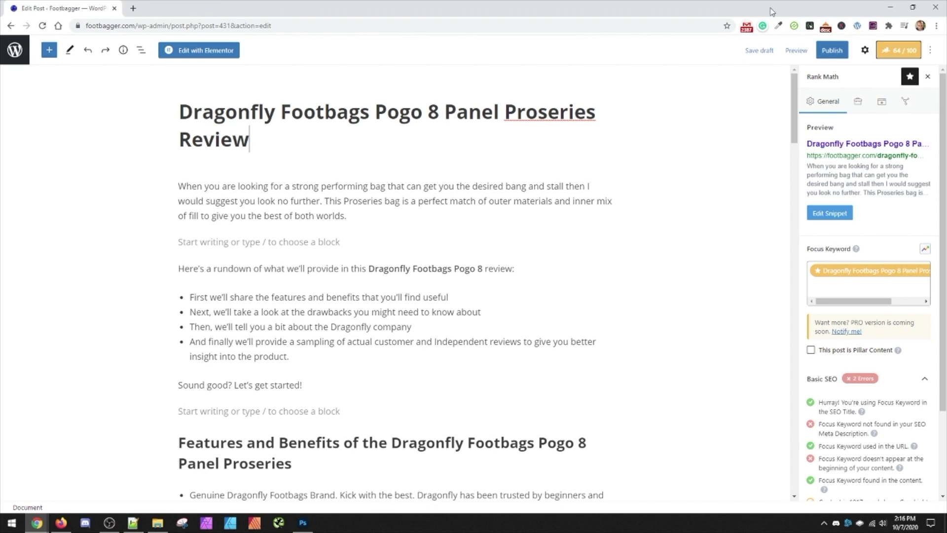
click(796, 50)
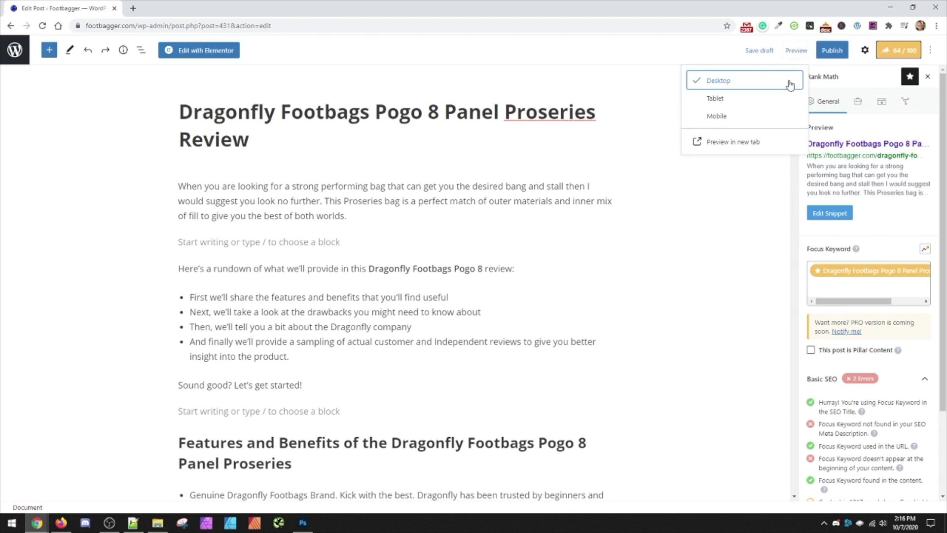
click(725, 143)
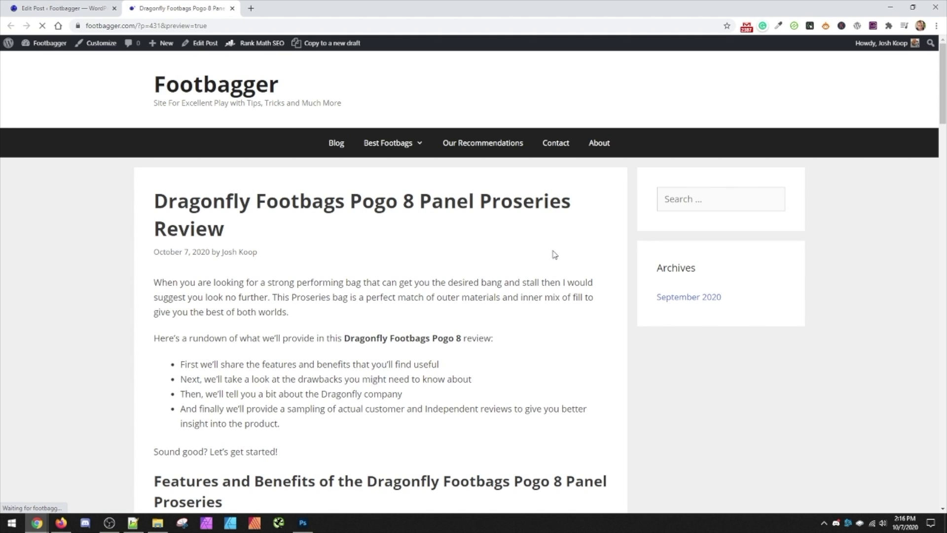
Step: Read through the previewed review post from the introduction to the comments area, and return to the post editor
scroll(375, 217, down, 4)
scroll(479, 158, down, 9)
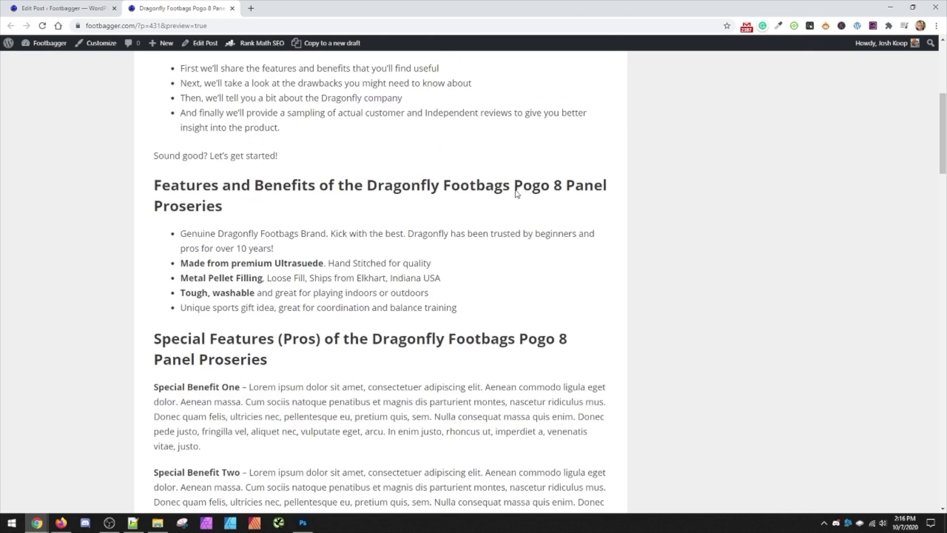
scroll(510, 195, down, 12)
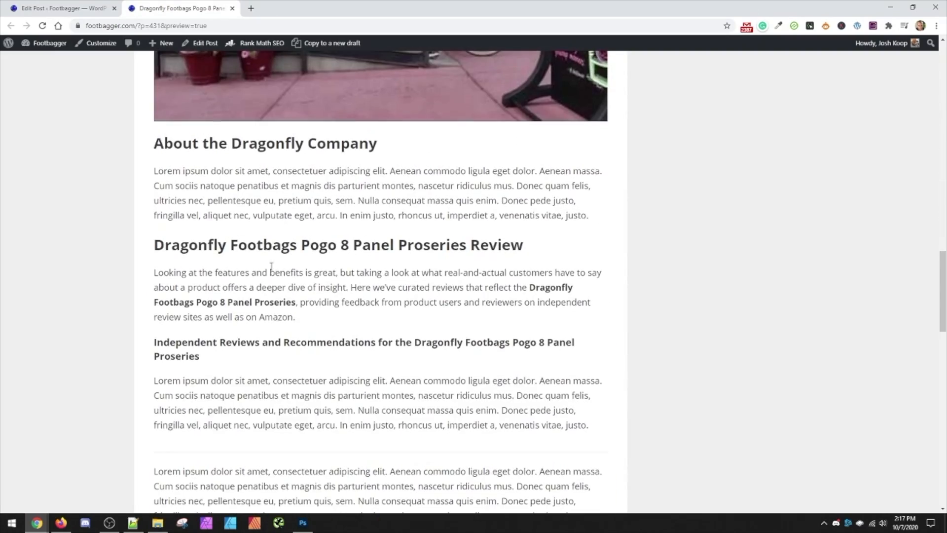
scroll(328, 238, down, 1)
scroll(329, 238, down, 9)
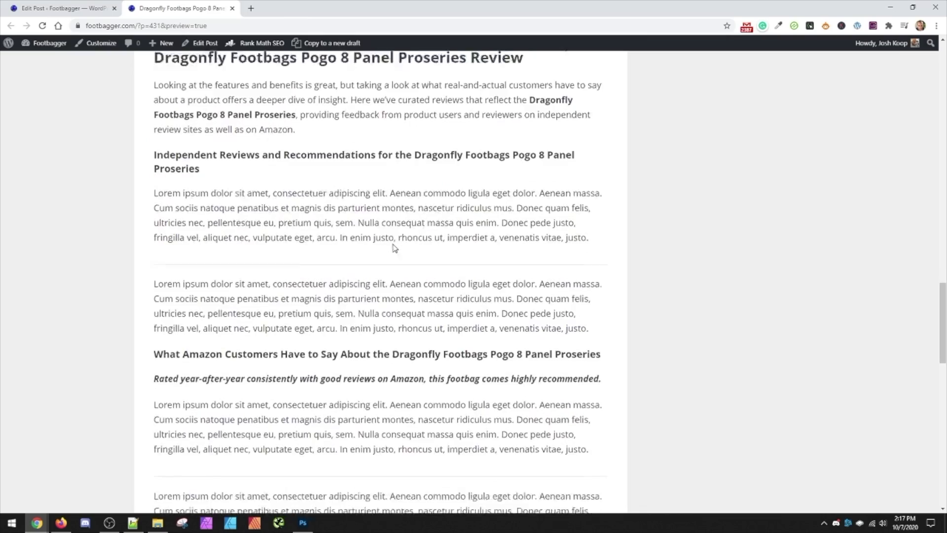
scroll(492, 280, down, 3)
scroll(478, 275, up, 1)
scroll(470, 269, down, 6)
scroll(447, 280, up, 20)
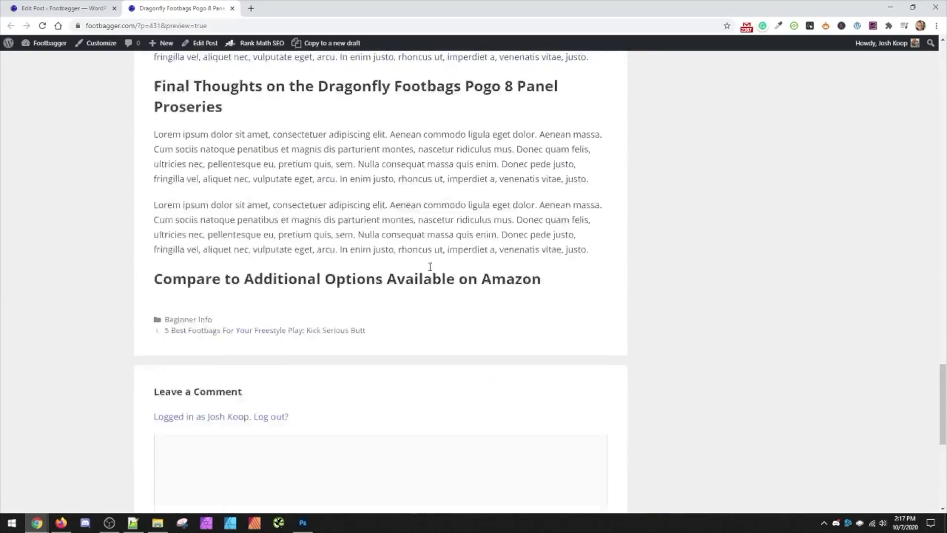
scroll(377, 309, up, 15)
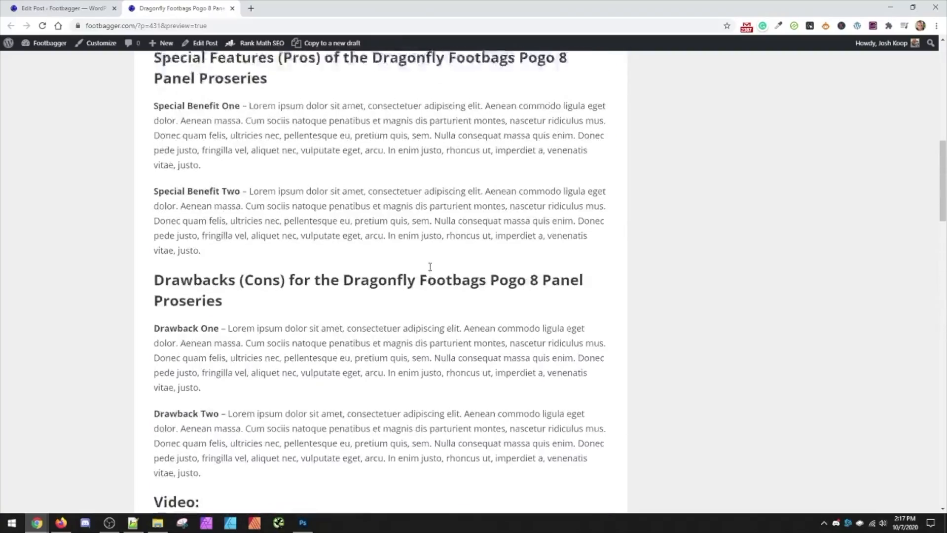
click(232, 8)
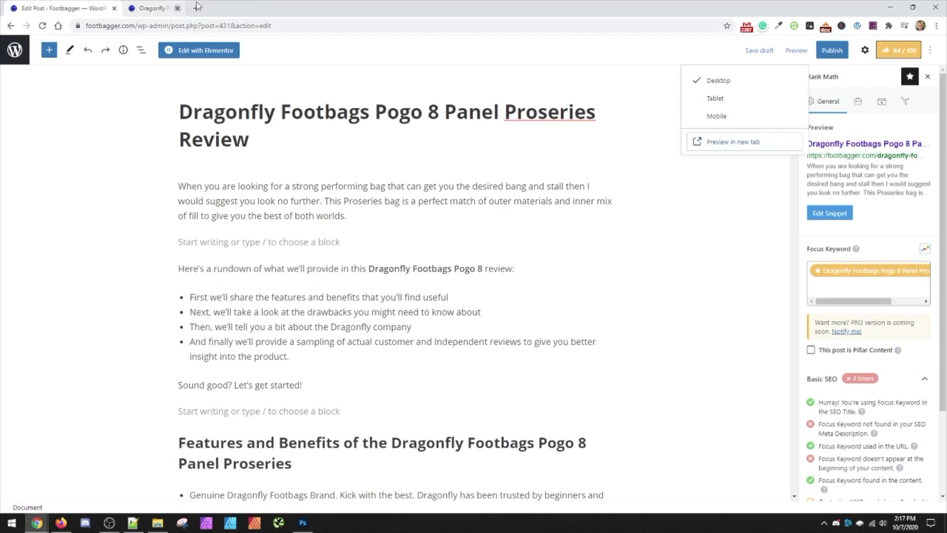
click(452, 56)
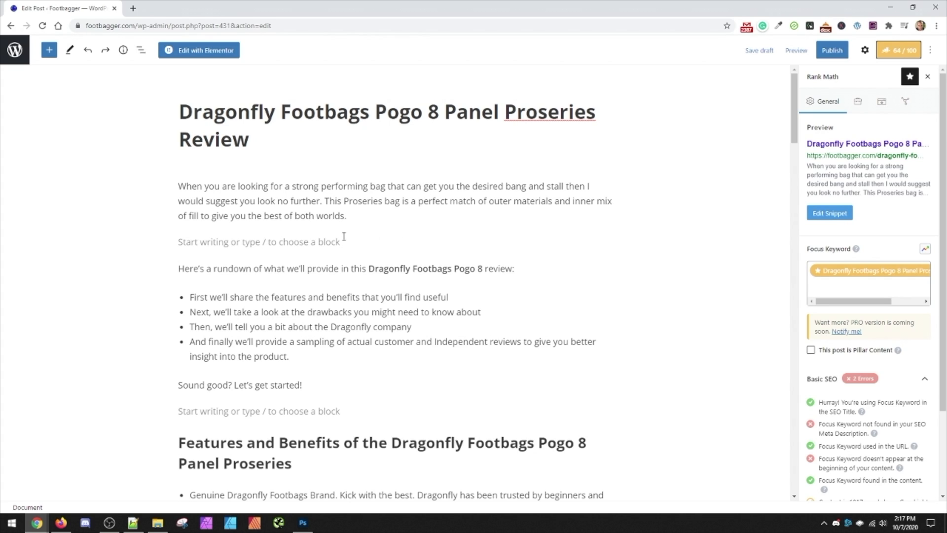
Step: Insert a Legacy Product Showcase block into the empty paragraph below the introduction
click(319, 244)
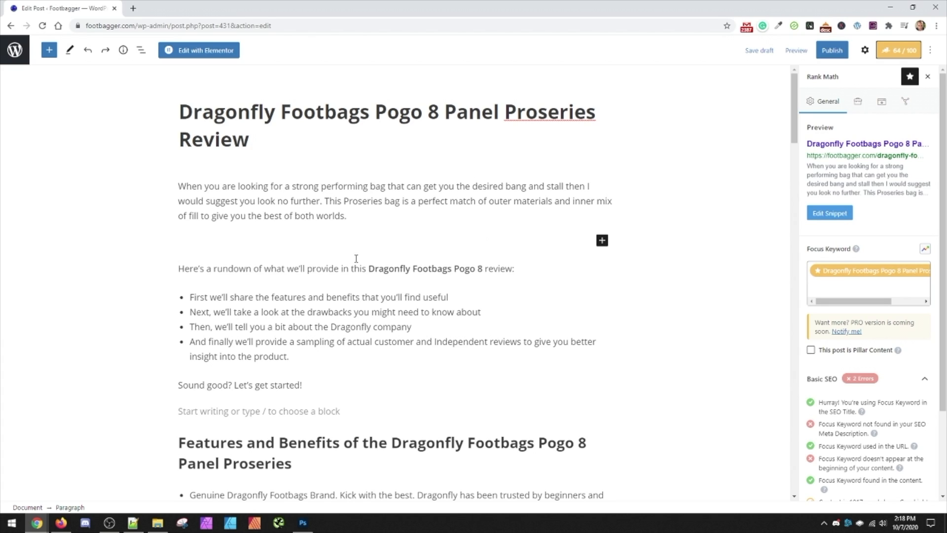
click(602, 241)
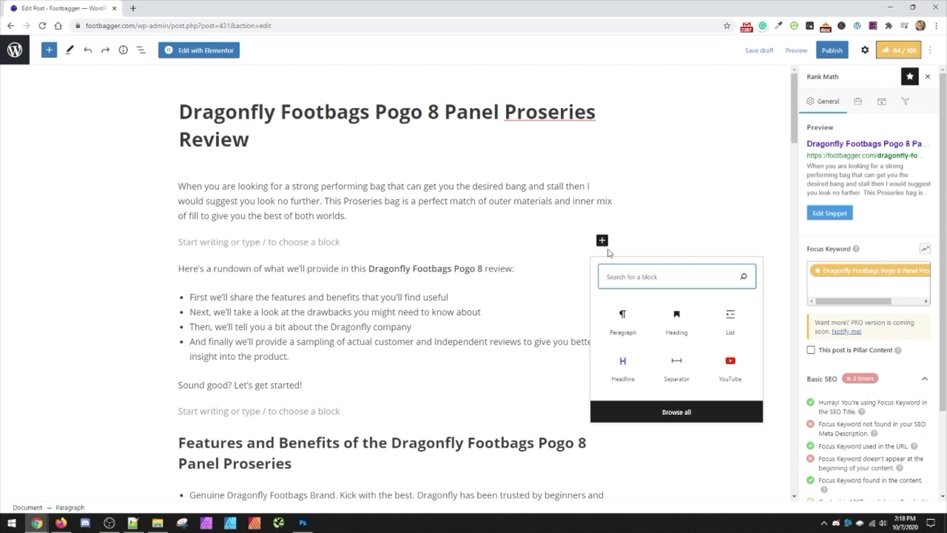
text(show)
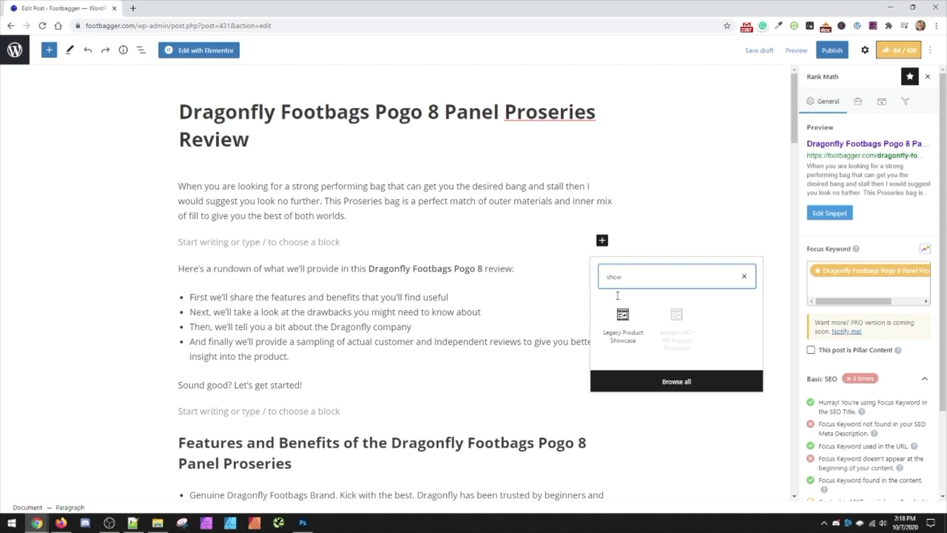
click(632, 336)
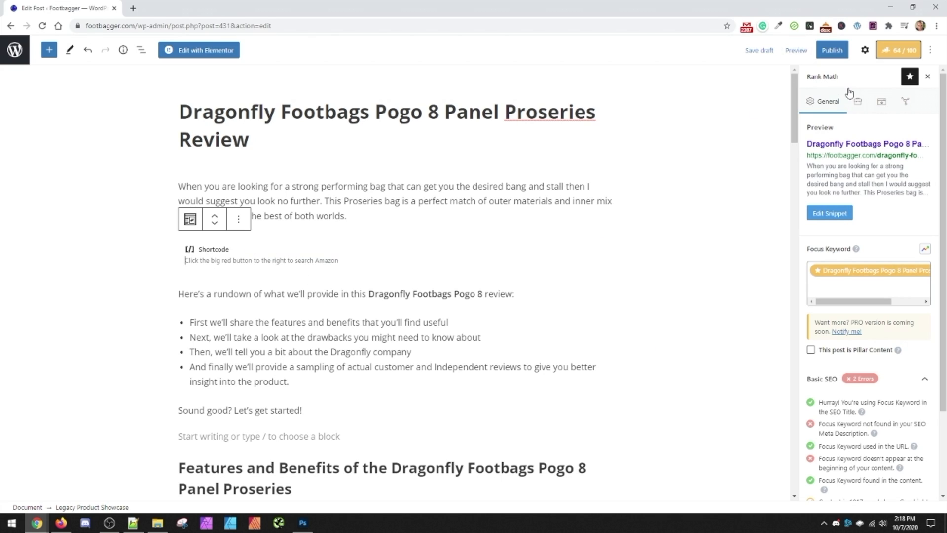
Step: Search Amazon from the showcase block's settings for "Dragonfly Footbags Pogo 8 Panel Proseries"
click(864, 51)
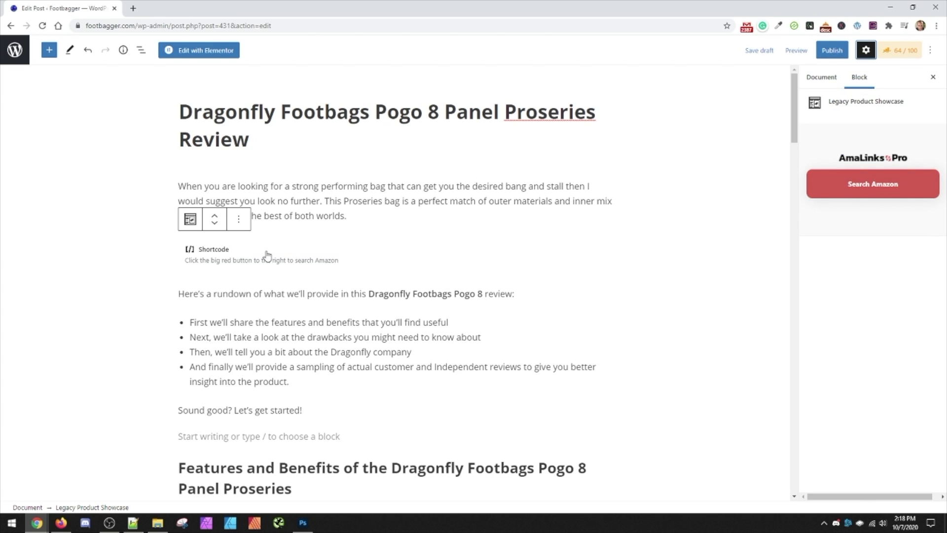
click(834, 186)
click(383, 255)
text(Dragonfly Footbags Pogo 8 Panel Proseries)
click(520, 264)
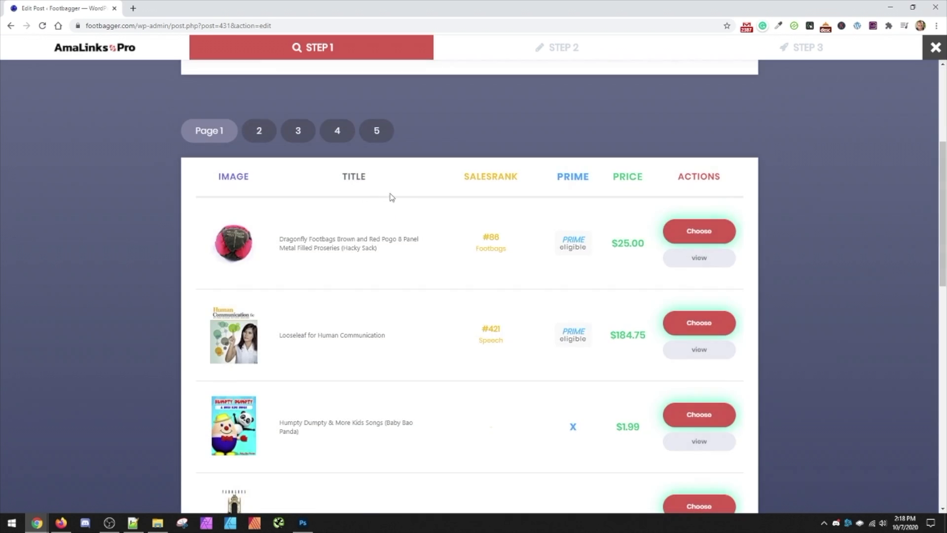
Step: Choose the Dragonfly Footbags Brown and Red Pogo 8 Panel Metal Filled Proseries as the showcase product
scroll(432, 221, up, 2)
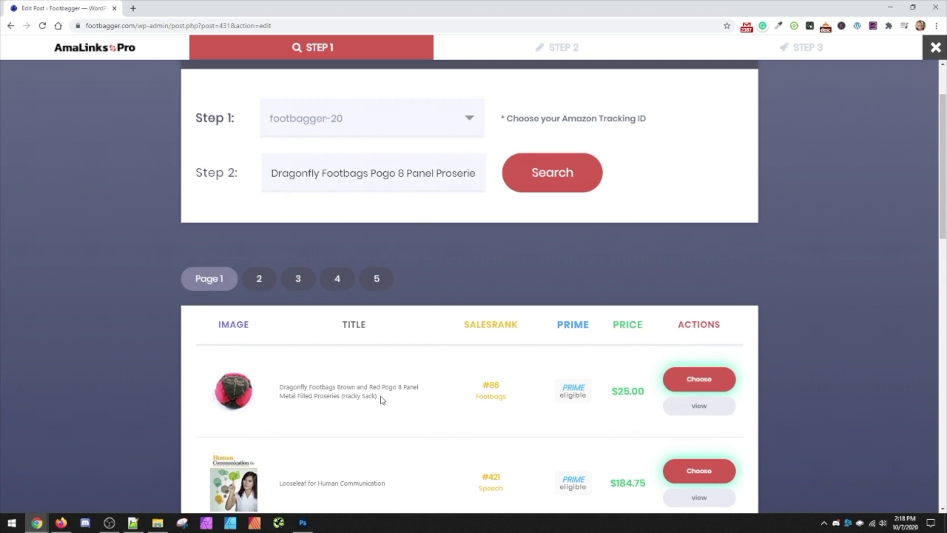
click(366, 180)
click(689, 388)
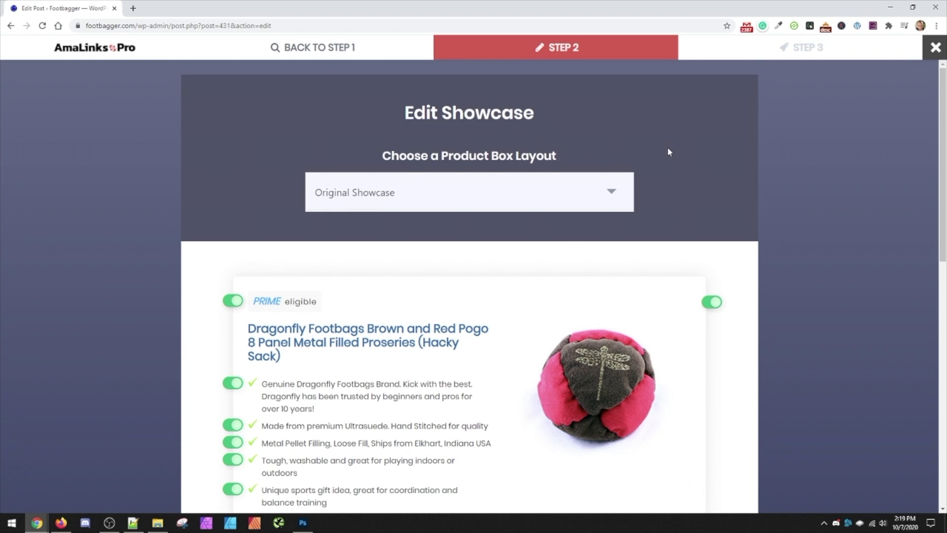
Step: Examine the available product box layouts and the Original Showcase design
scroll(669, 152, down, 2)
click(462, 104)
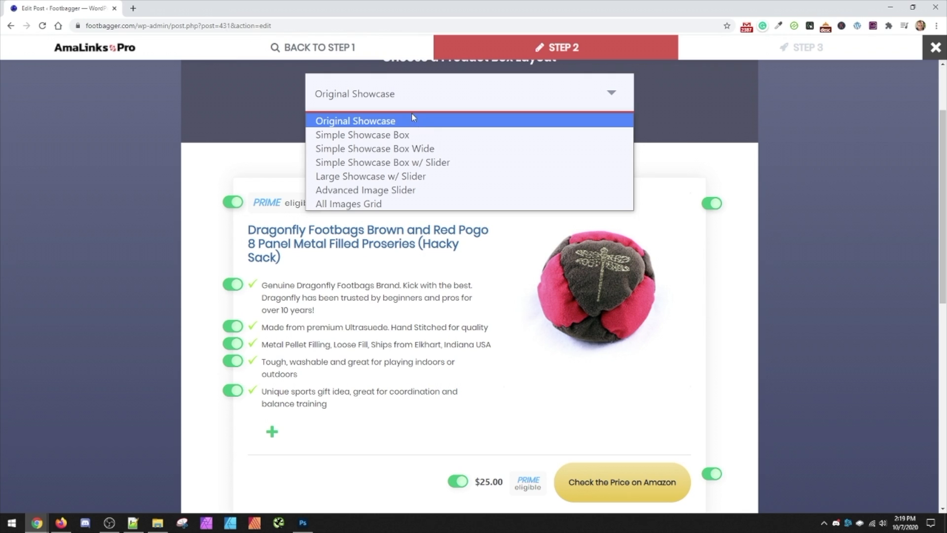
click(365, 101)
scroll(762, 224, down, 1)
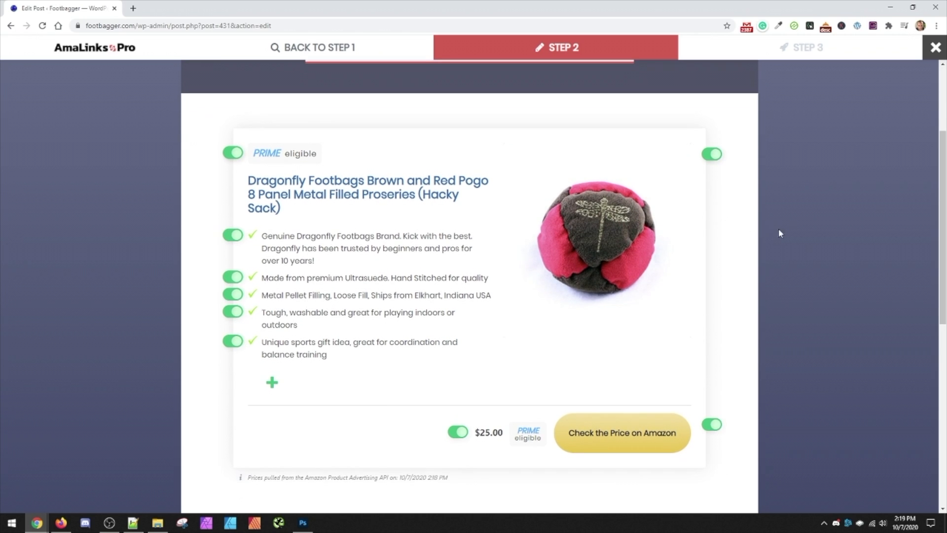
scroll(551, 194, up, 2)
Step: Set the product box layout to Simple Showcase Box
click(465, 147)
click(465, 147)
click(389, 153)
click(376, 183)
scroll(529, 212, down, 1)
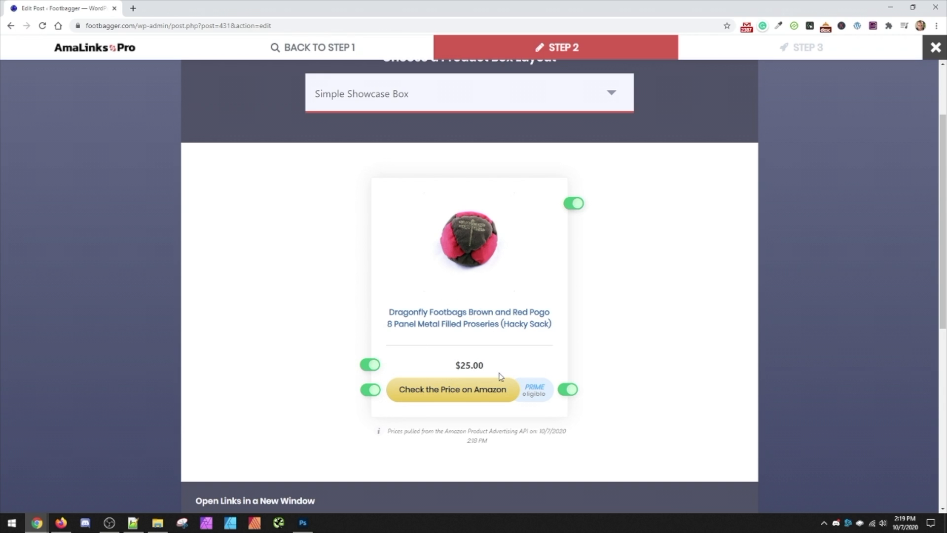
Step: Try hiding the price in the Simple Showcase Box and show it again
click(377, 367)
click(373, 367)
click(369, 370)
click(368, 368)
Step: Switch the layout back to Original Showcase and try turning its price display off and on
click(553, 90)
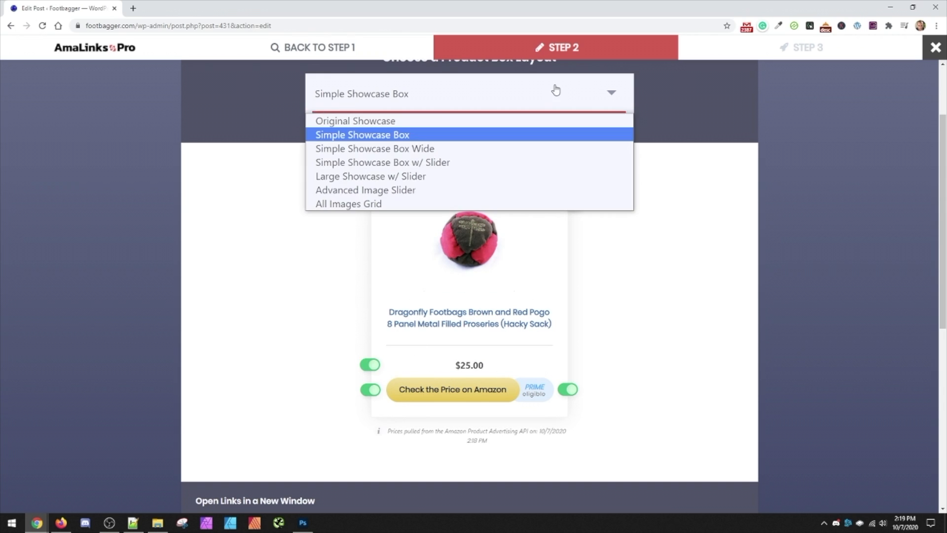
click(474, 123)
click(457, 483)
click(457, 481)
Step: Try hiding the last four feature bullets of the showcase and turn them all back on
click(232, 390)
click(232, 360)
click(231, 343)
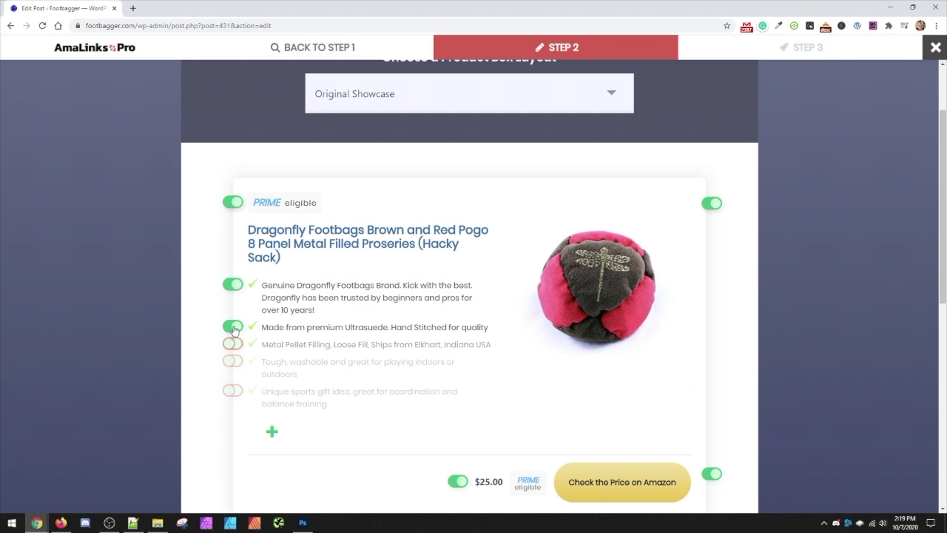
click(233, 327)
click(232, 390)
click(232, 360)
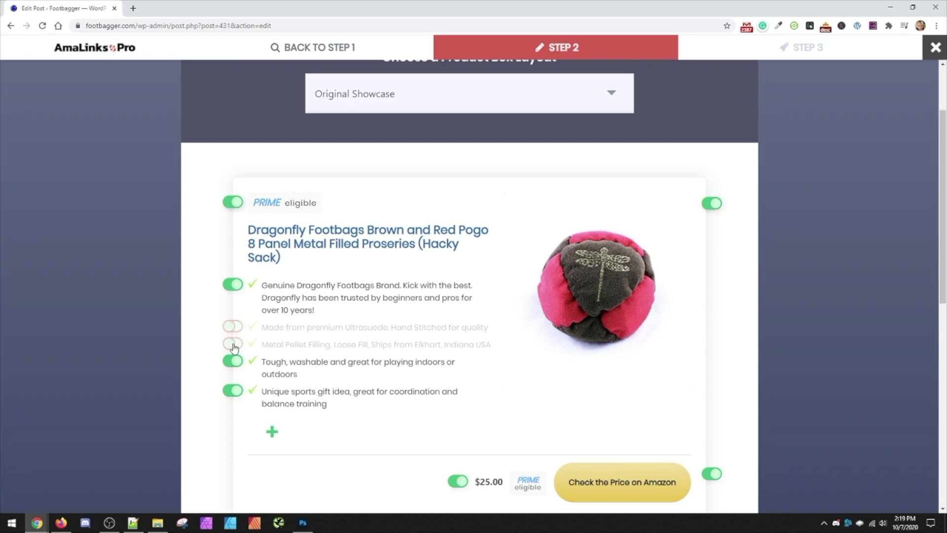
click(232, 344)
click(233, 326)
Step: Add an extra feature bullet to the end of the showcase list and disable it
click(272, 431)
click(340, 424)
click(314, 444)
click(232, 420)
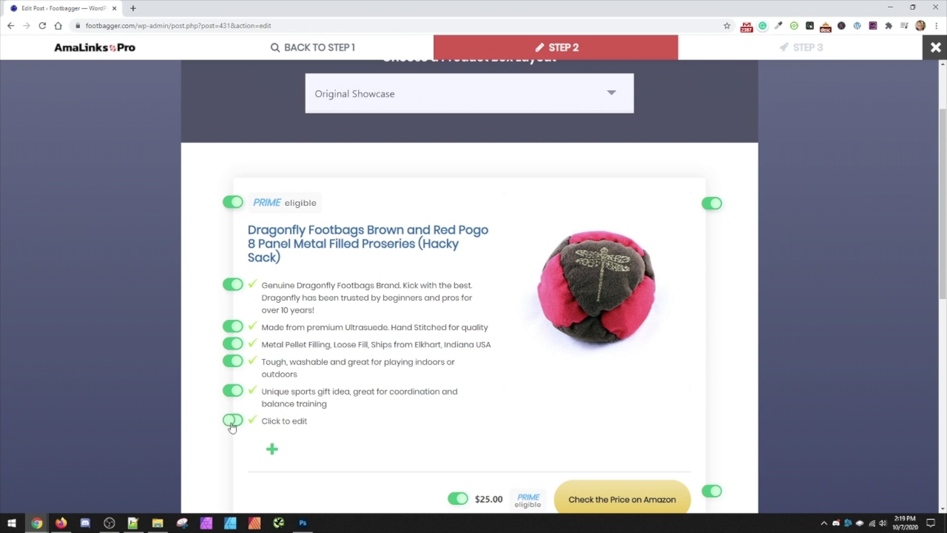
Step: Try turning the Prime eligible badge off and on, and open the product title for editing without changing it
click(233, 202)
click(232, 203)
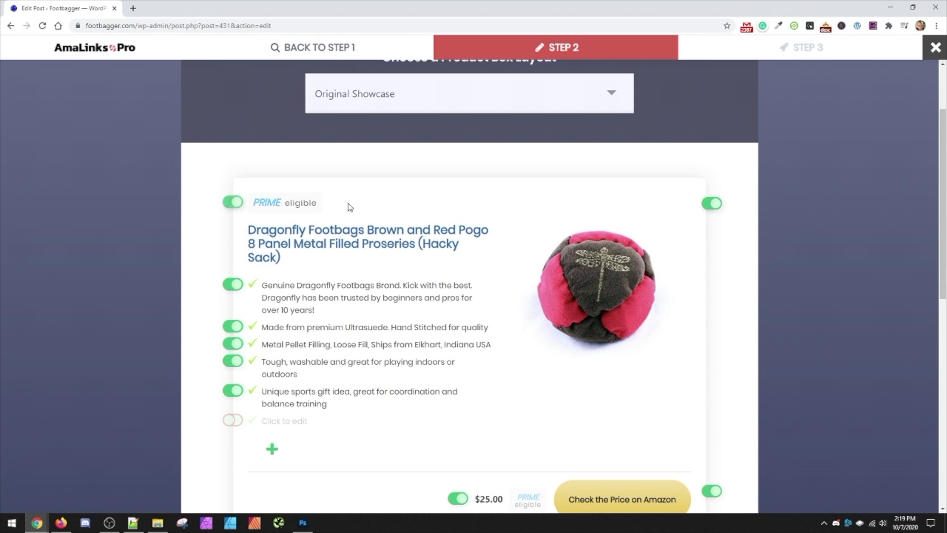
click(371, 247)
click(400, 244)
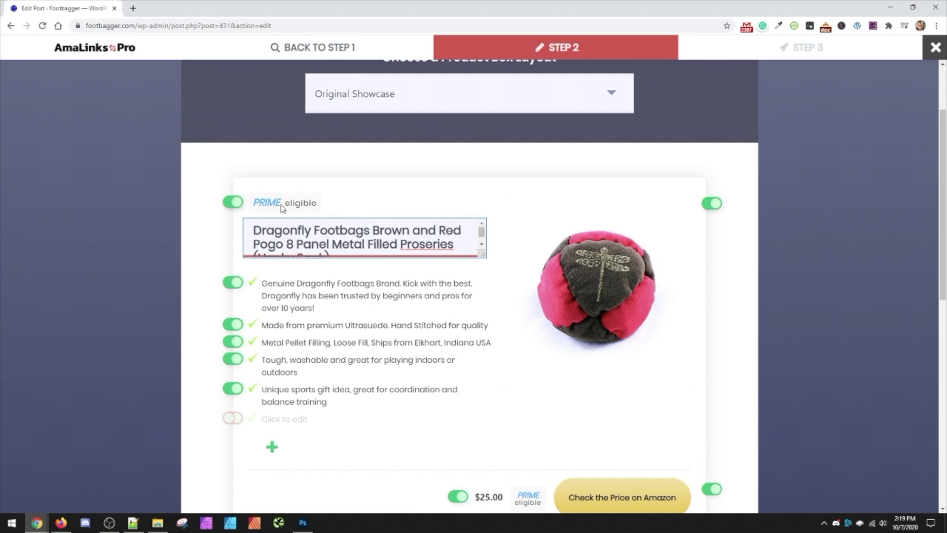
click(298, 157)
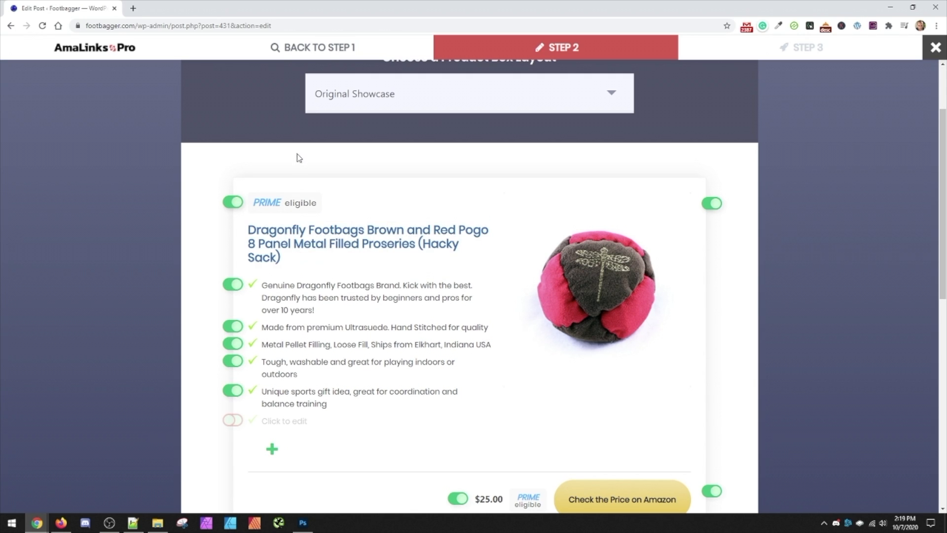
Step: Try switching the product image, the Check the Price on Amazon button and the price off and back on
click(712, 203)
click(712, 204)
click(712, 491)
scroll(719, 453, down, 2)
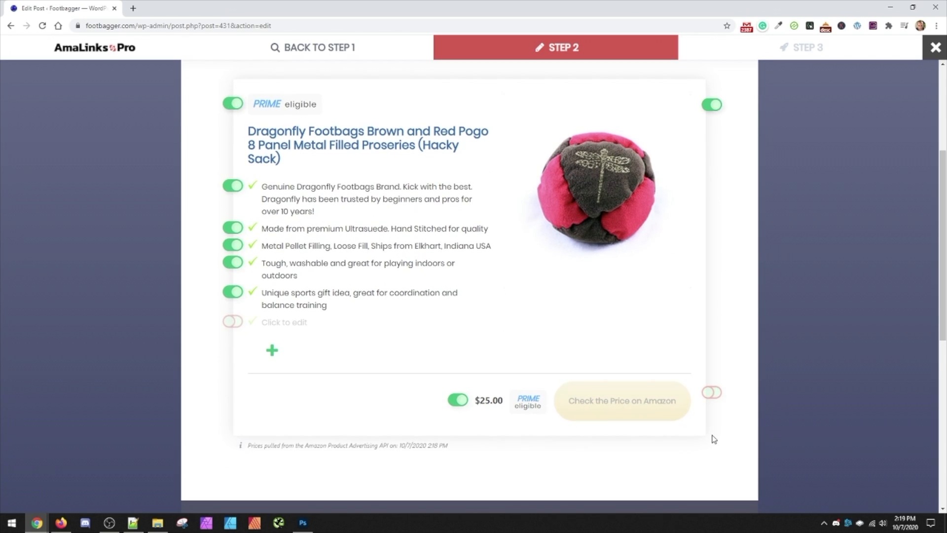
click(715, 394)
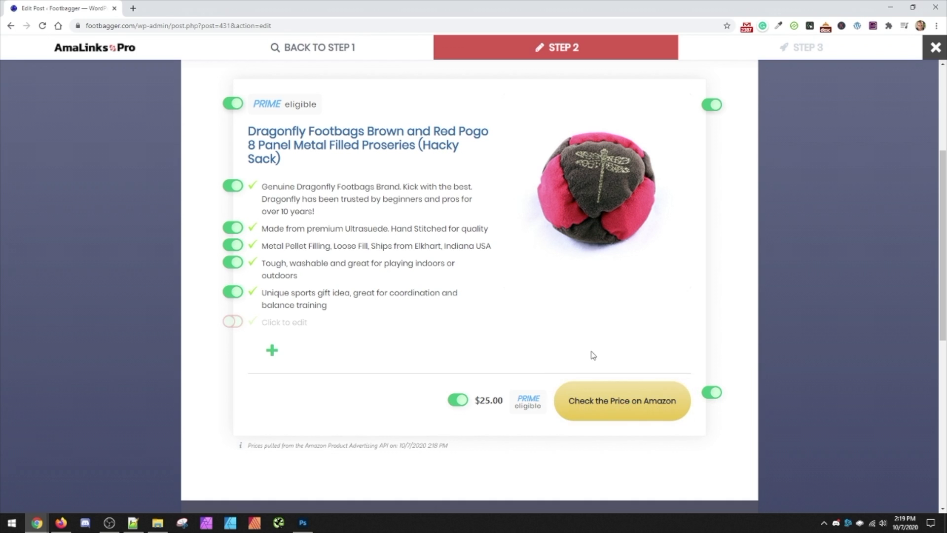
scroll(593, 355, up, 2)
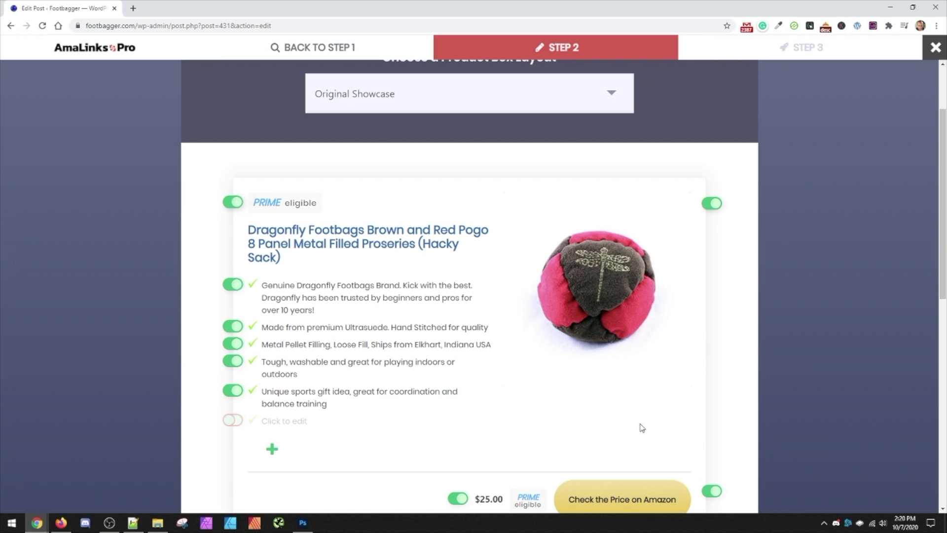
click(458, 498)
click(458, 498)
Step: Preview the Simple Showcase Box layout and change the product box layout to Simple Showcase Box Wide
click(513, 101)
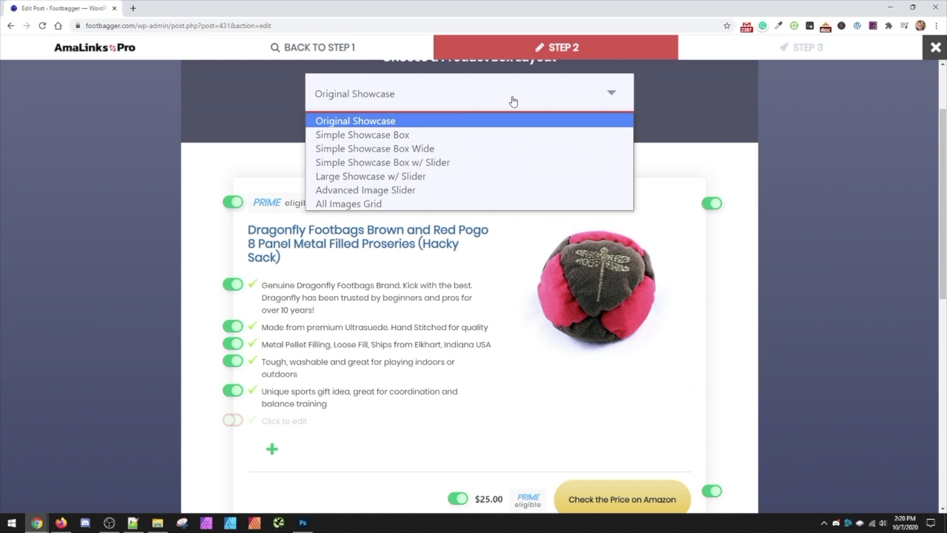
click(404, 135)
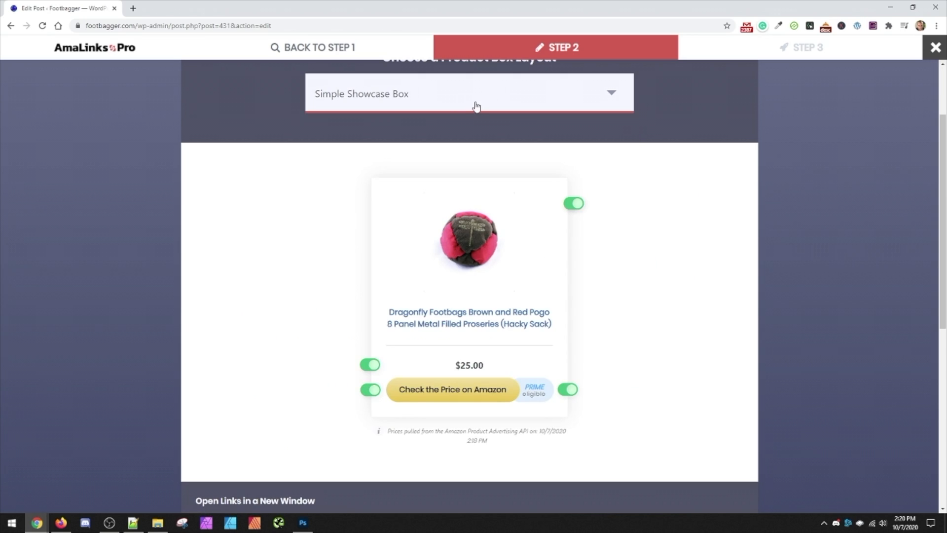
click(393, 98)
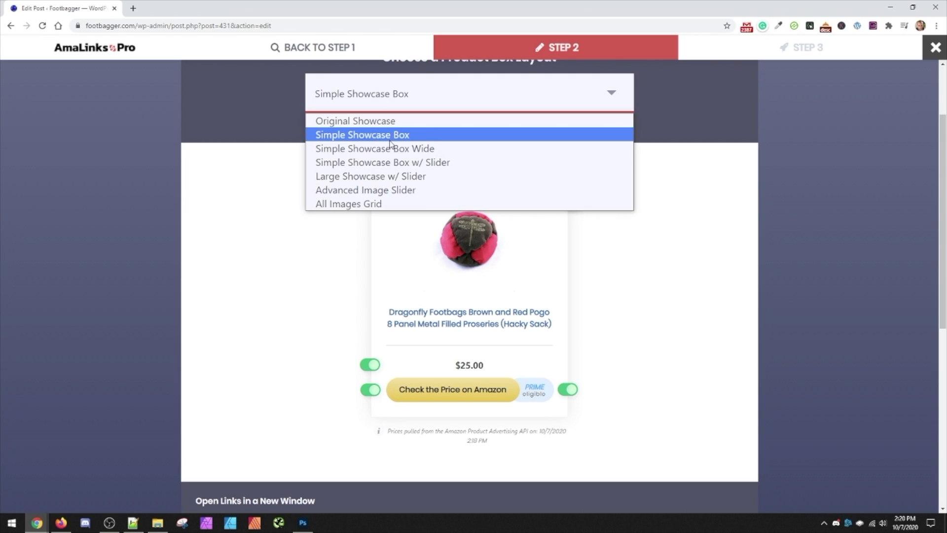
click(416, 149)
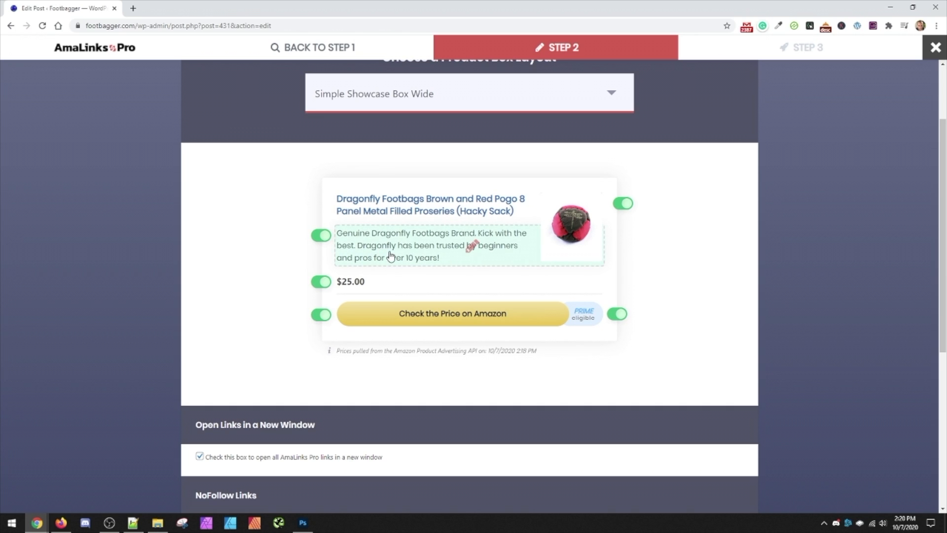
Step: Try the Simple Showcase Box w/ Slider layout for the product box and cycle through its product images
click(424, 94)
click(417, 159)
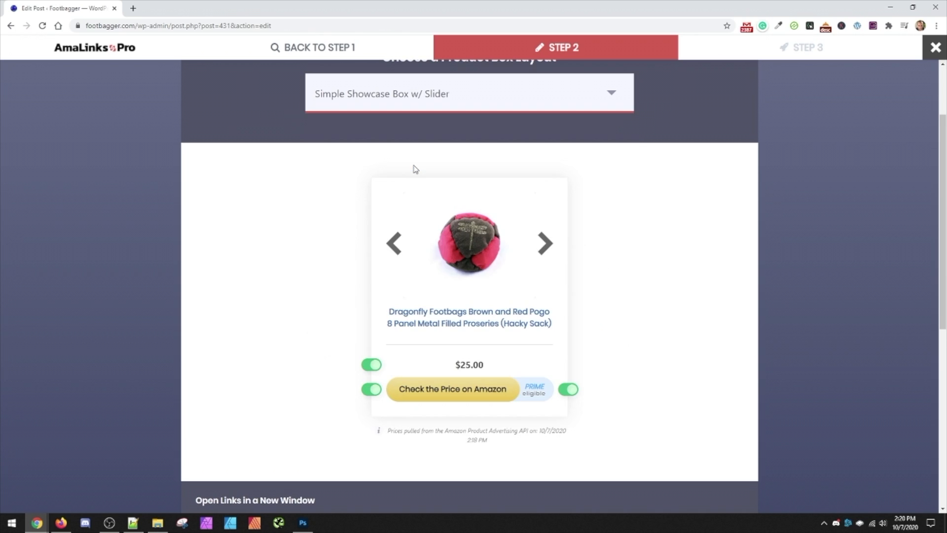
click(545, 248)
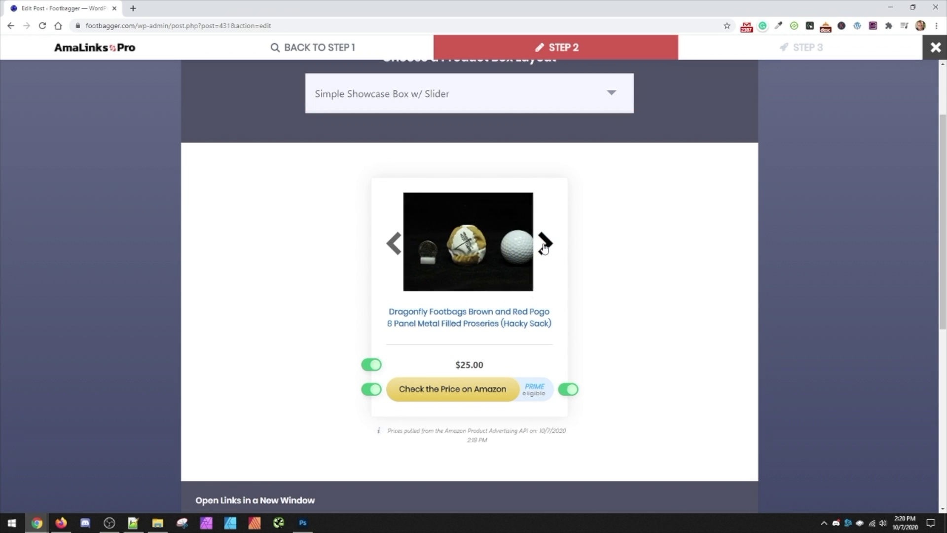
click(544, 248)
click(545, 248)
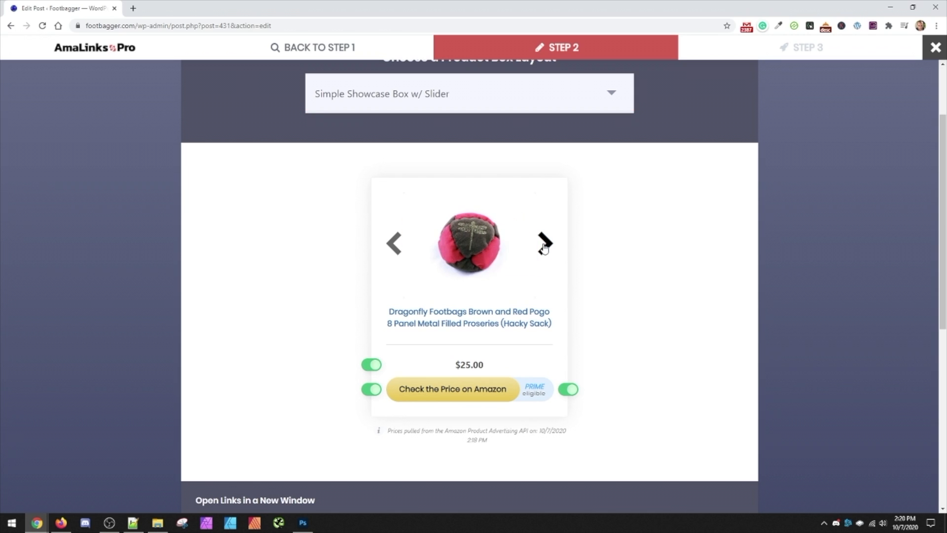
click(544, 248)
click(544, 248)
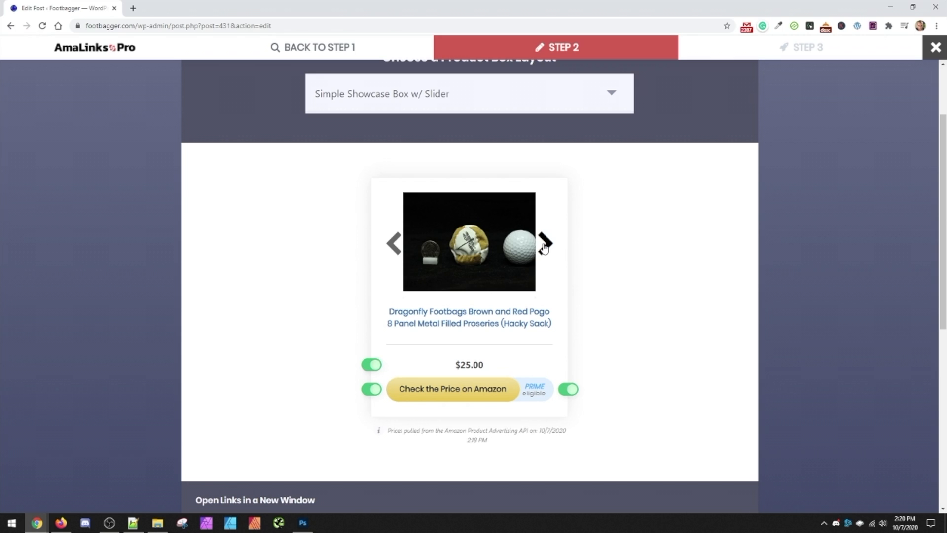
click(545, 248)
click(545, 248)
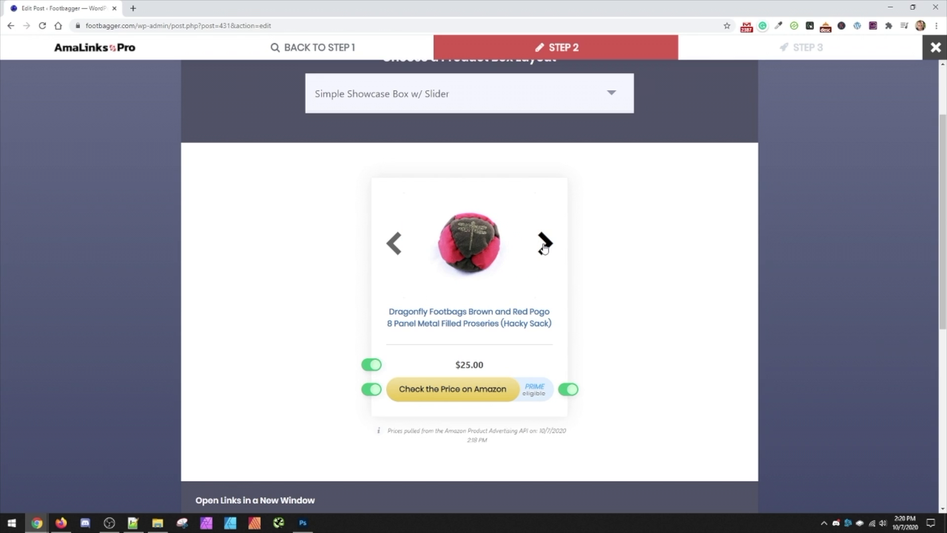
Step: Try the Large Showcase w/ Slider layout for the product box and advance through its image slides
click(503, 101)
click(359, 175)
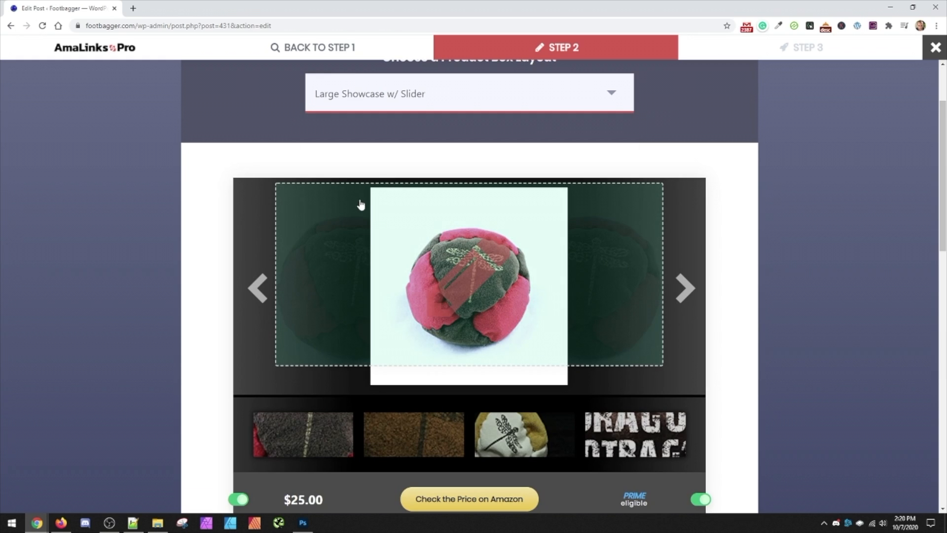
scroll(427, 314, down, 1)
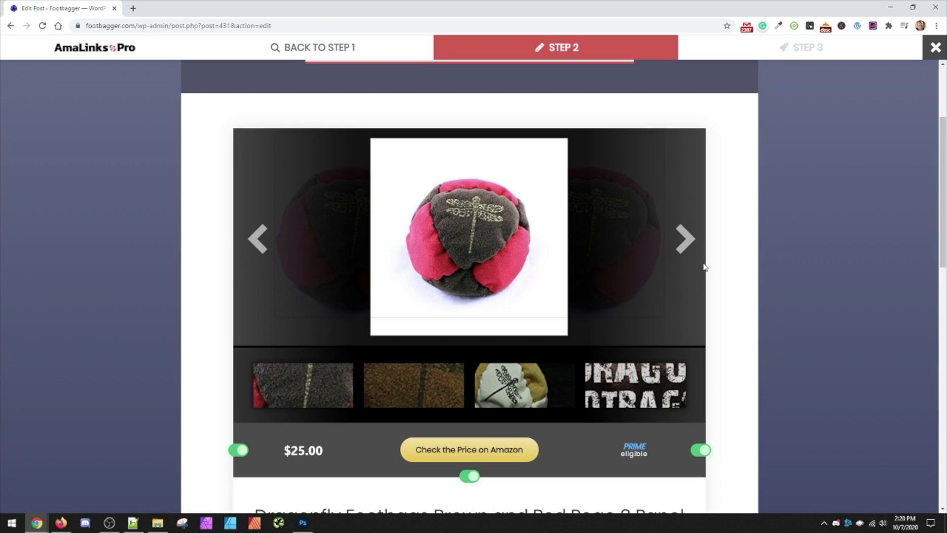
click(689, 234)
click(689, 234)
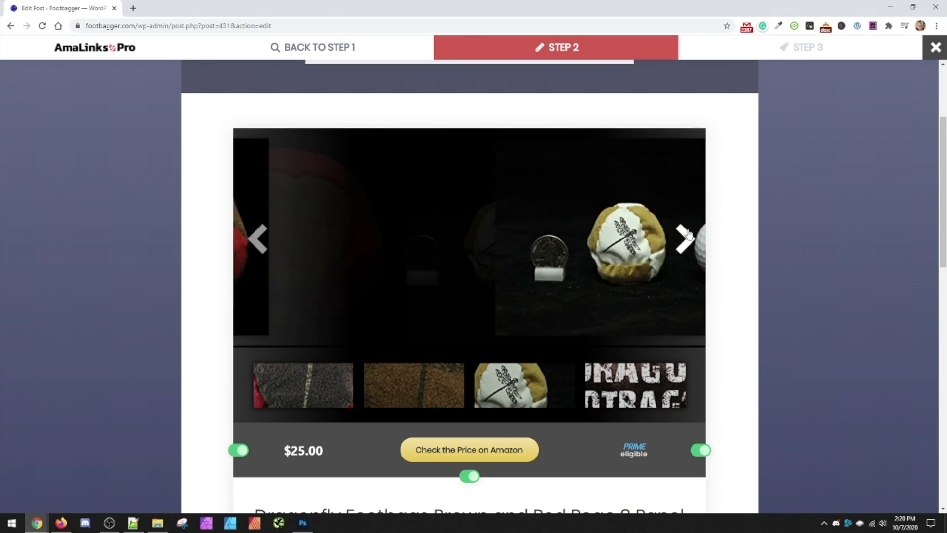
click(690, 234)
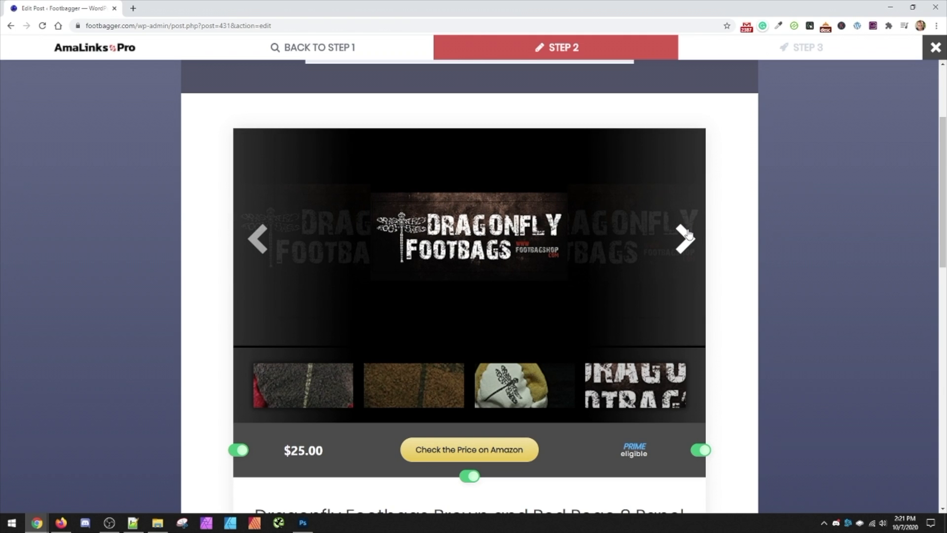
click(682, 243)
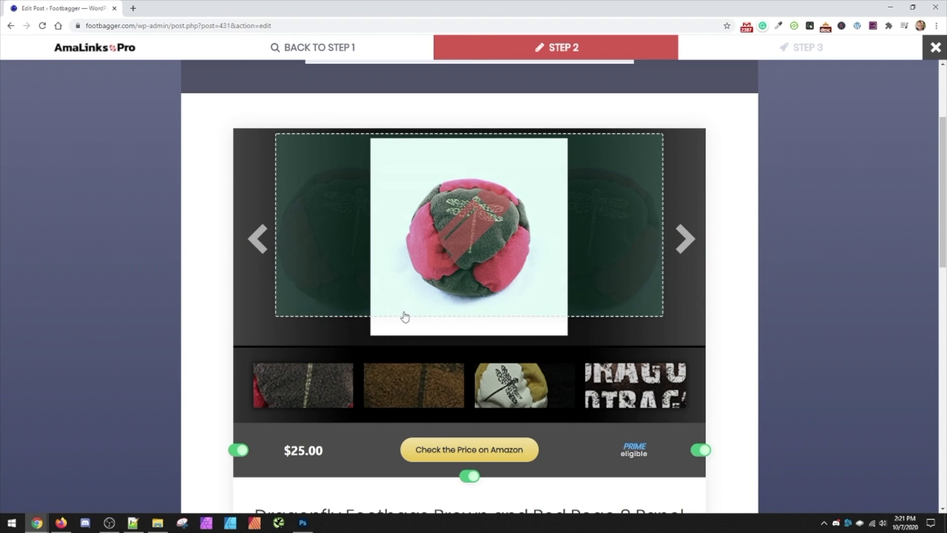
Step: Try the Advanced Image Slider layout for the product box and browse its product images
scroll(455, 326, up, 1)
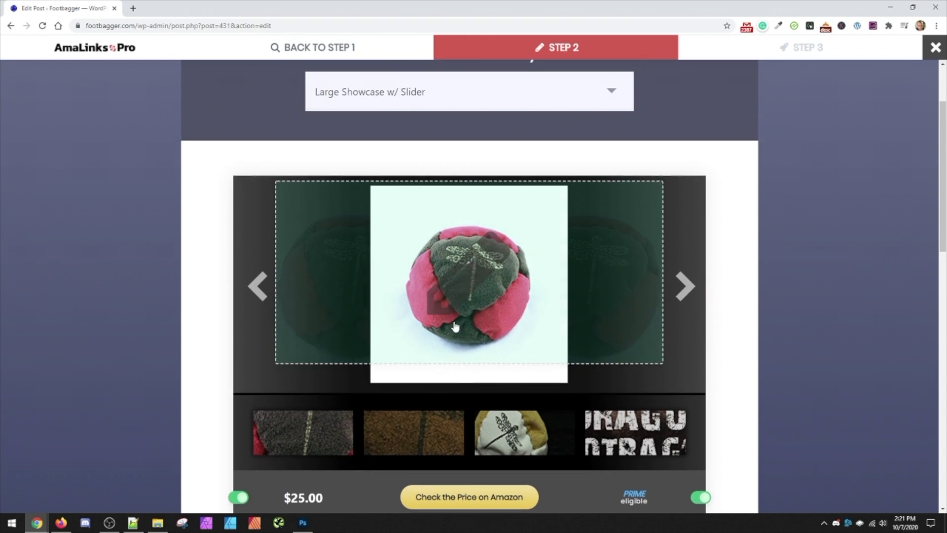
click(434, 93)
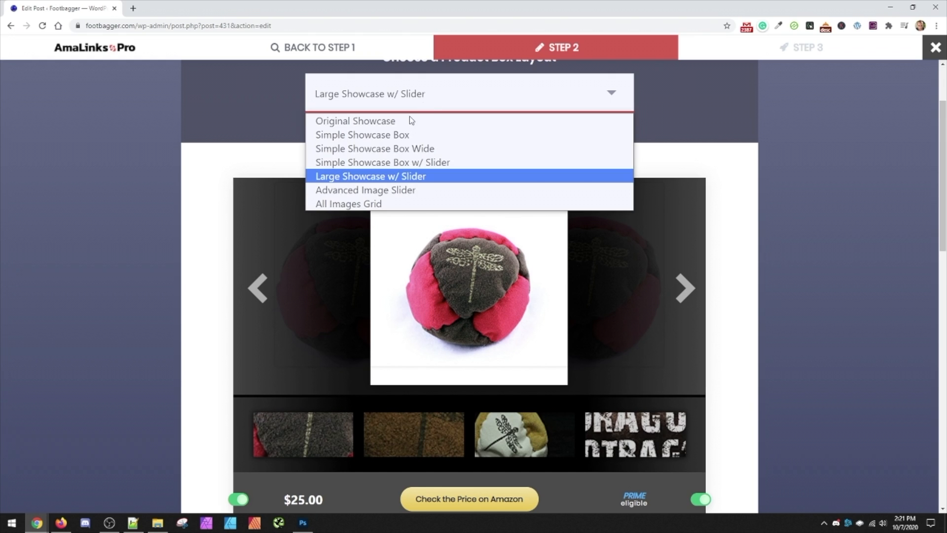
click(387, 191)
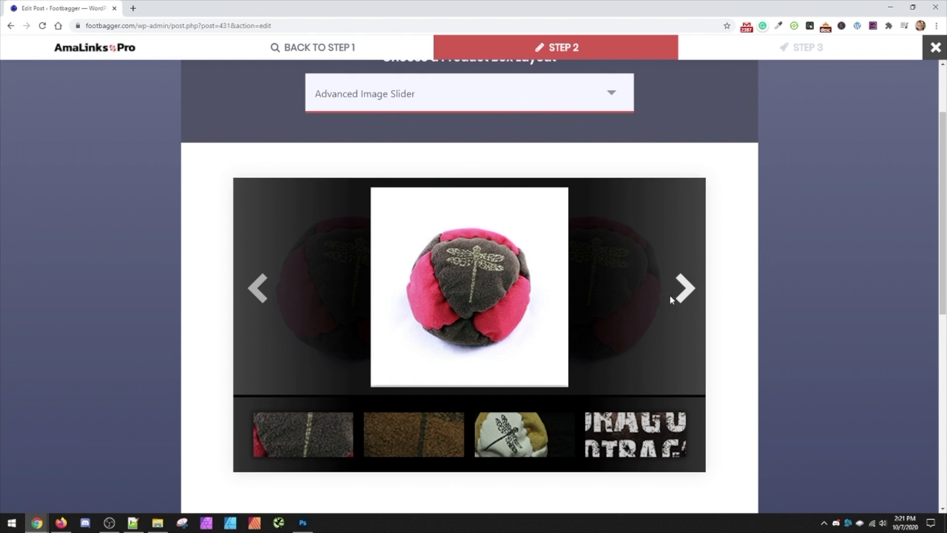
click(684, 288)
scroll(614, 284, down, 2)
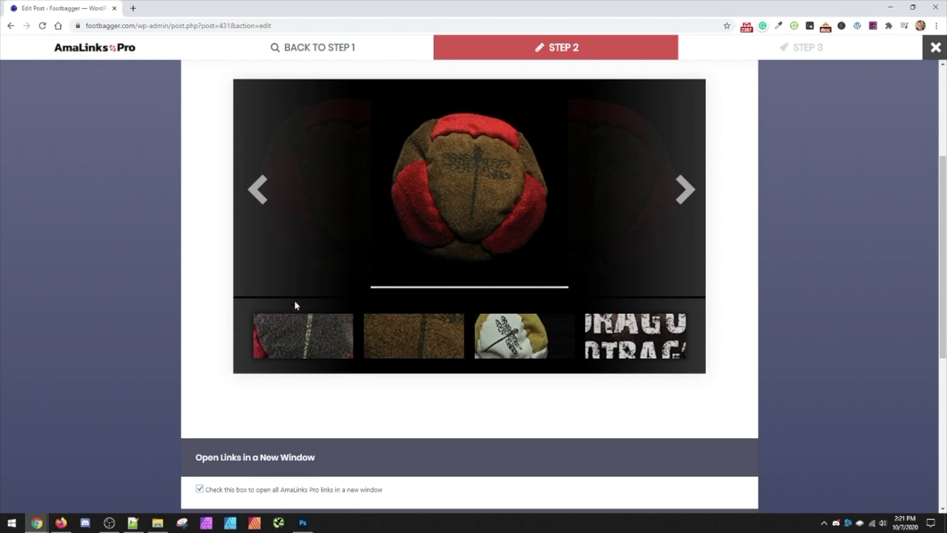
scroll(407, 321, up, 2)
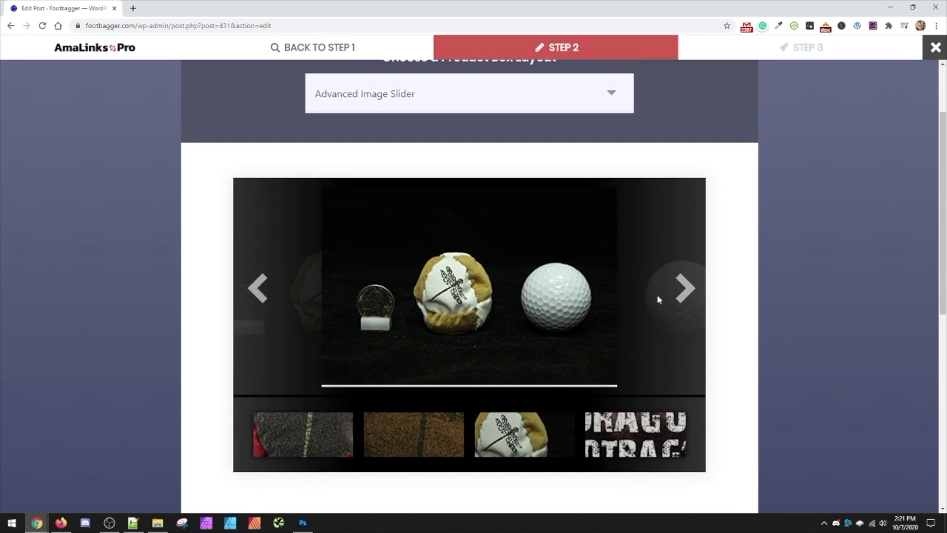
click(658, 299)
Step: Try the All Images Grid layout for the product box and look over the image grid
click(486, 89)
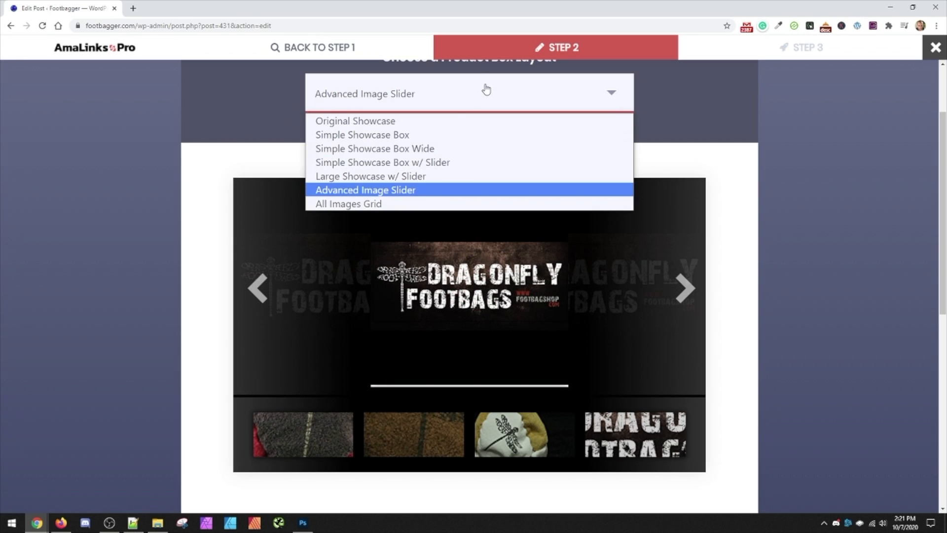
click(349, 203)
scroll(611, 201, down, 2)
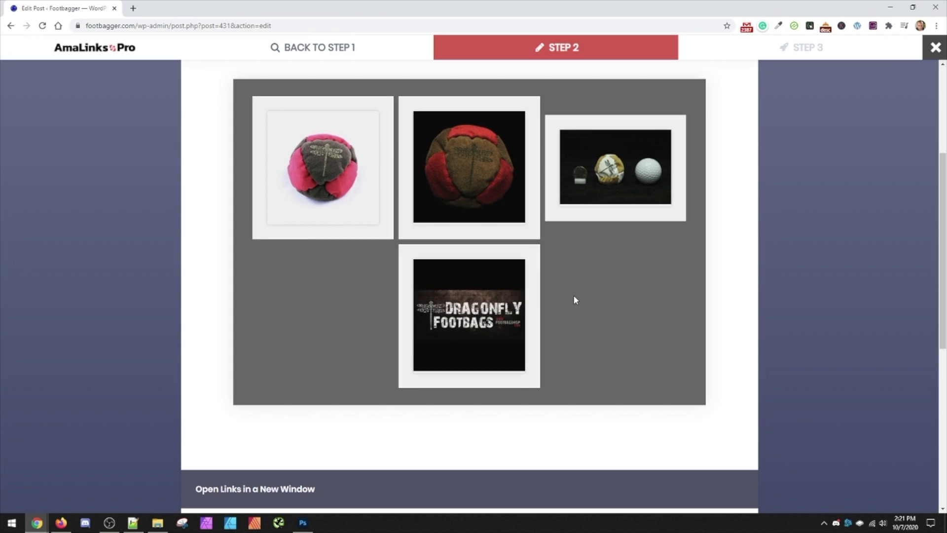
scroll(323, 265, up, 2)
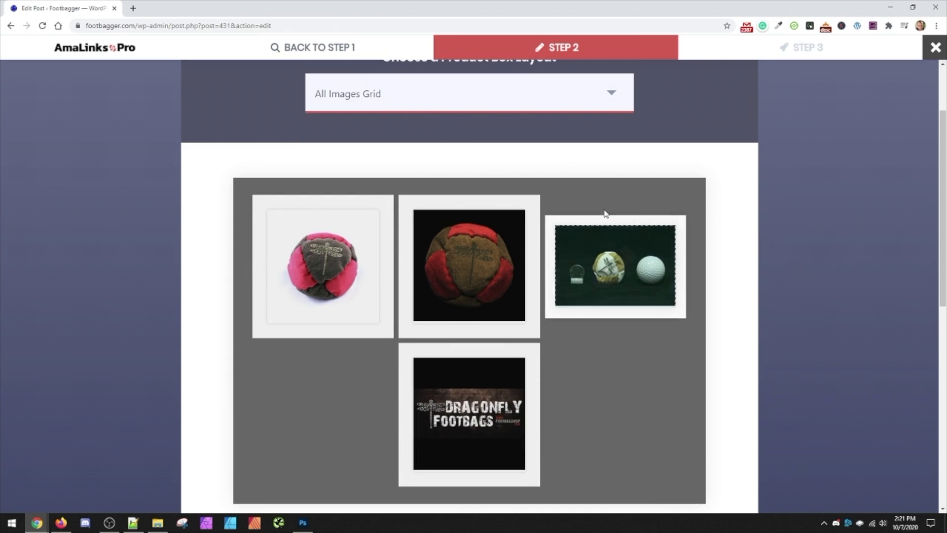
scroll(562, 390, down, 1)
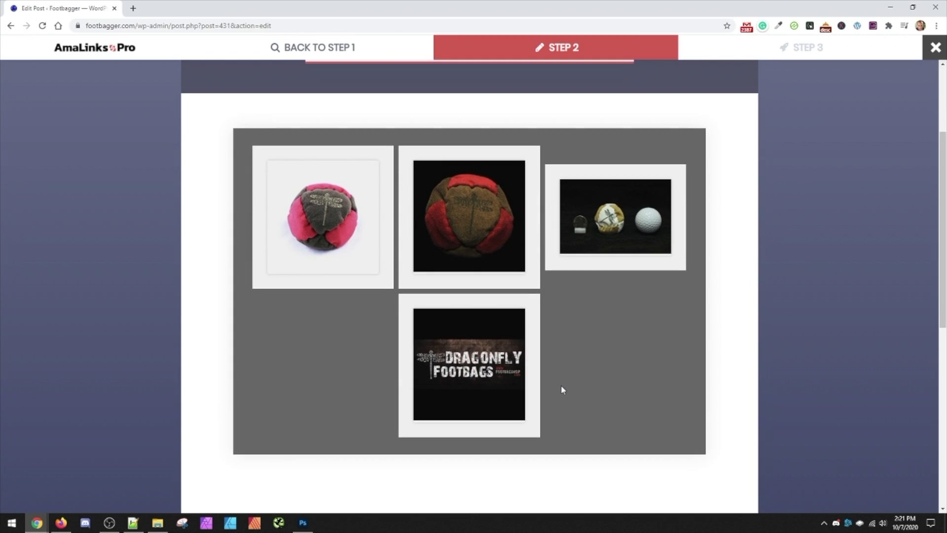
scroll(557, 390, down, 5)
scroll(423, 264, up, 6)
Step: Set the product box layout back to Original Showcase and turn off the price display
click(469, 146)
click(416, 167)
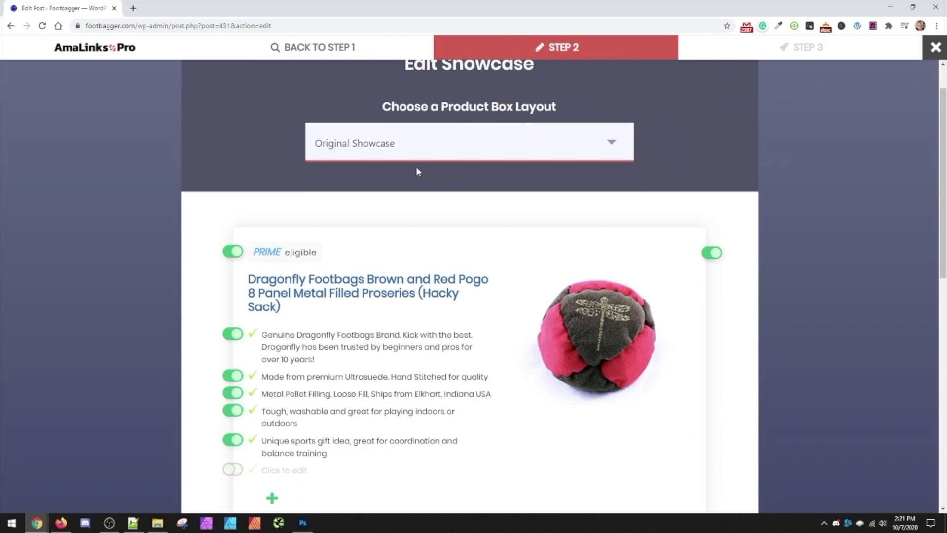
scroll(592, 170, down, 2)
scroll(552, 345, down, 3)
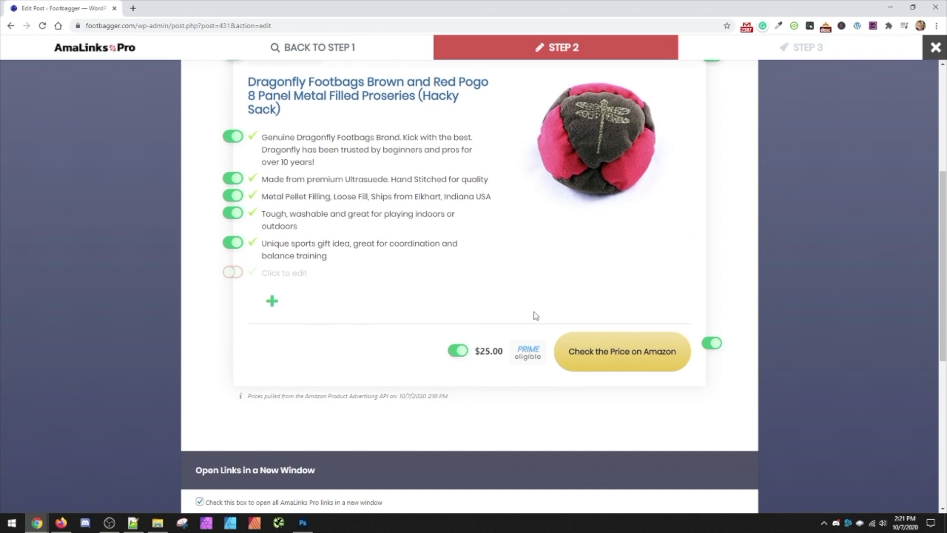
click(458, 351)
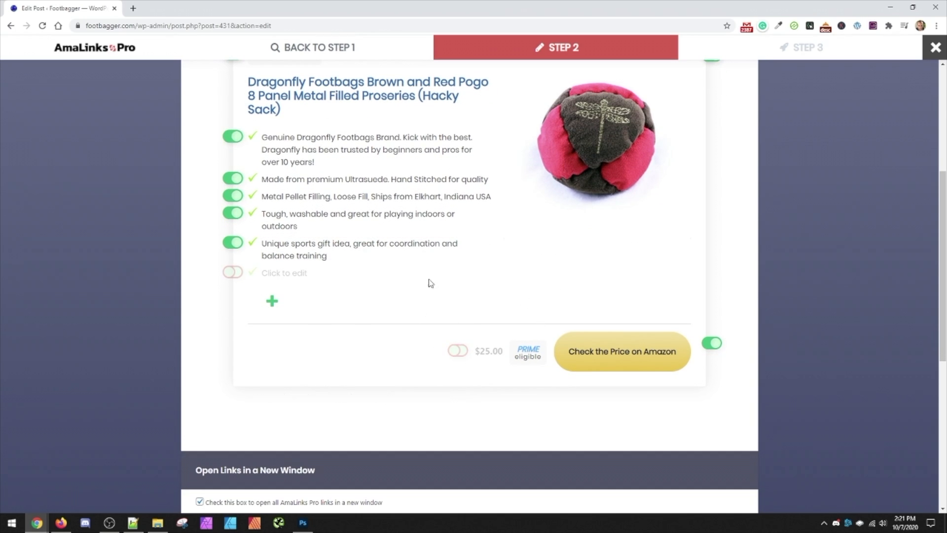
Step: Review the new window, NoFollow and Add to Cart link options, and insert the showcase into Gutenberg
scroll(429, 281, down, 3)
scroll(463, 287, down, 3)
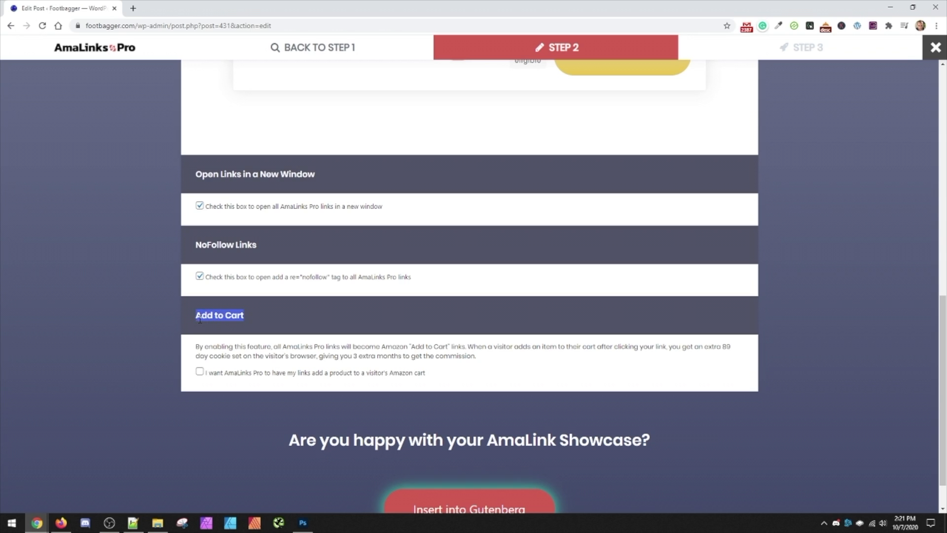
click(232, 314)
scroll(248, 314, down, 1)
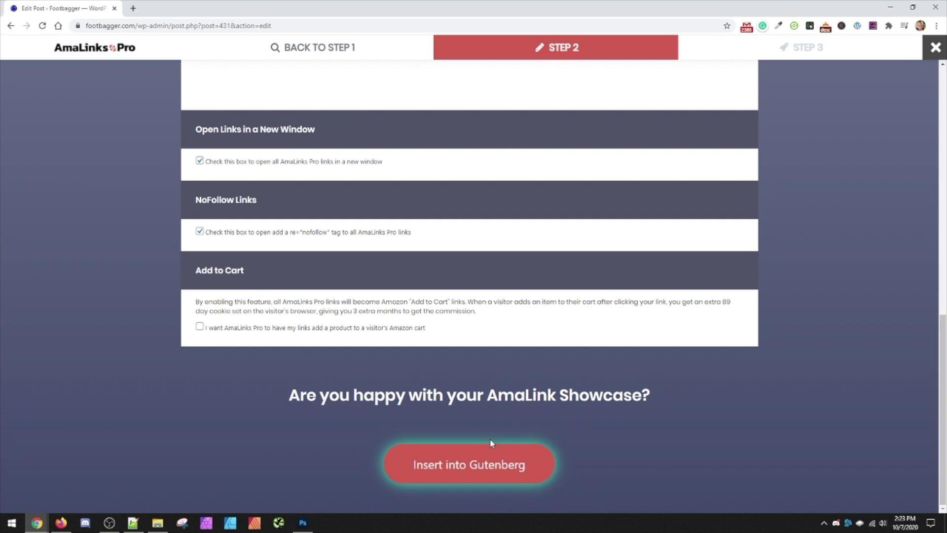
click(472, 466)
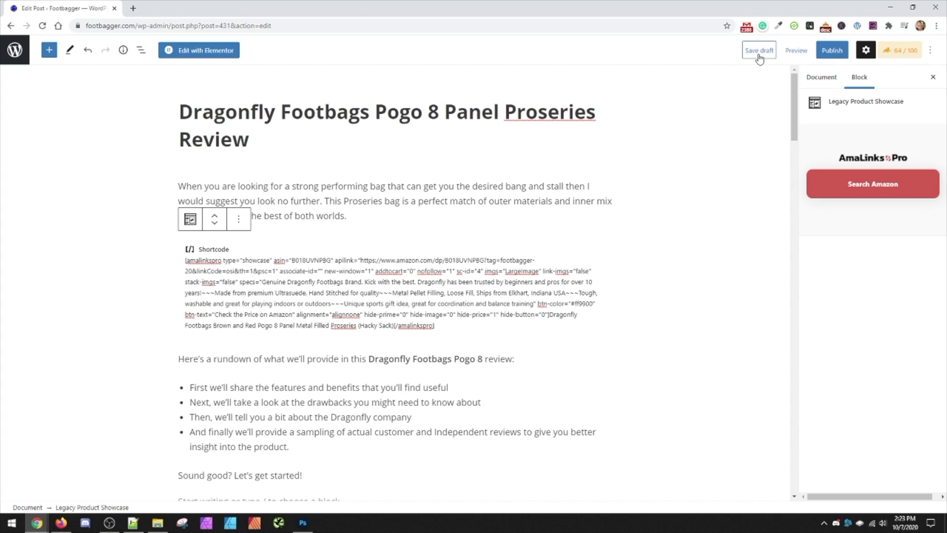
Step: Preview the post in a new tab and examine the product showcase and the bold product name in the rundown sentence below it
click(795, 51)
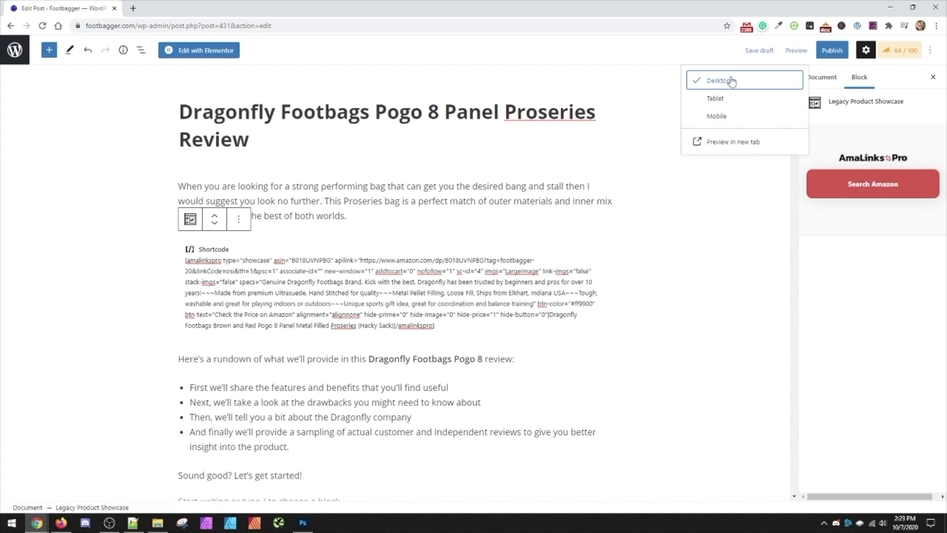
click(710, 142)
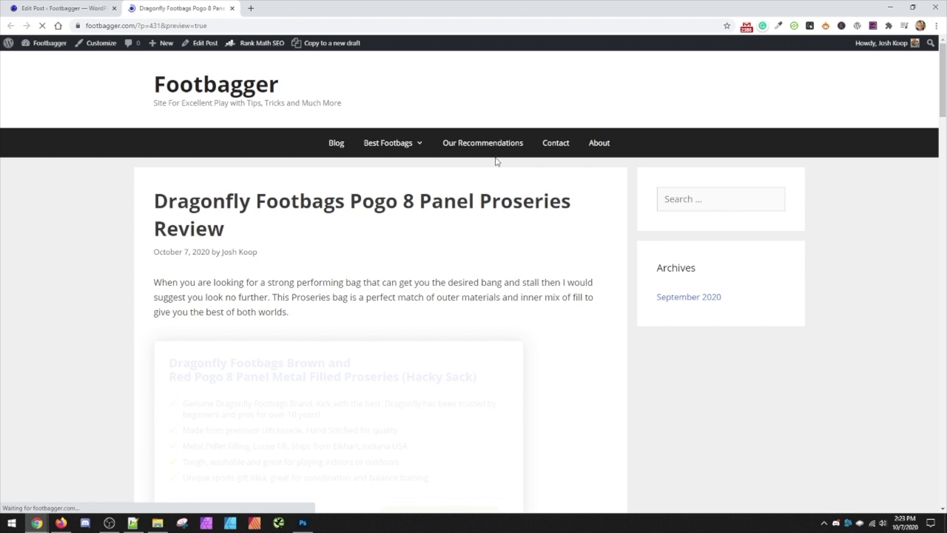
scroll(513, 241, down, 3)
scroll(518, 231, down, 1)
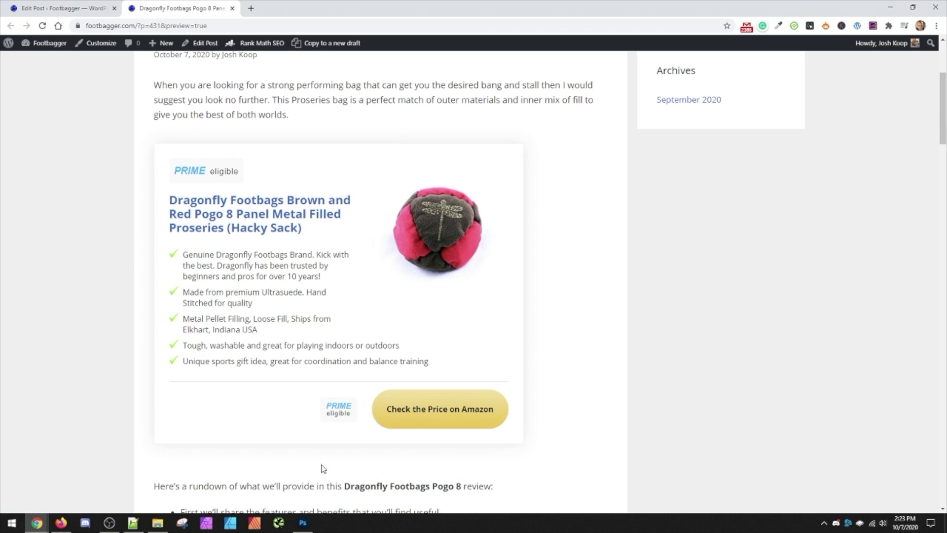
scroll(427, 152, up, 2)
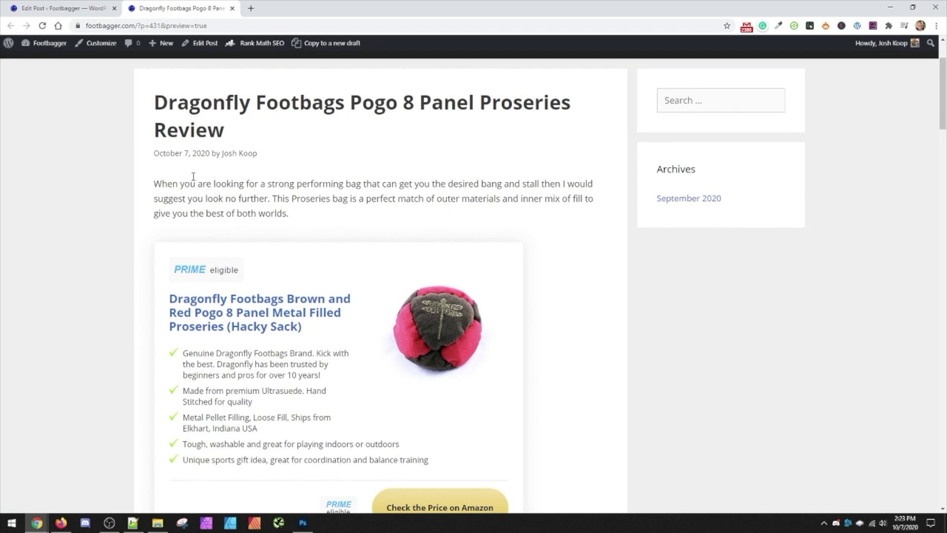
scroll(405, 239, down, 3)
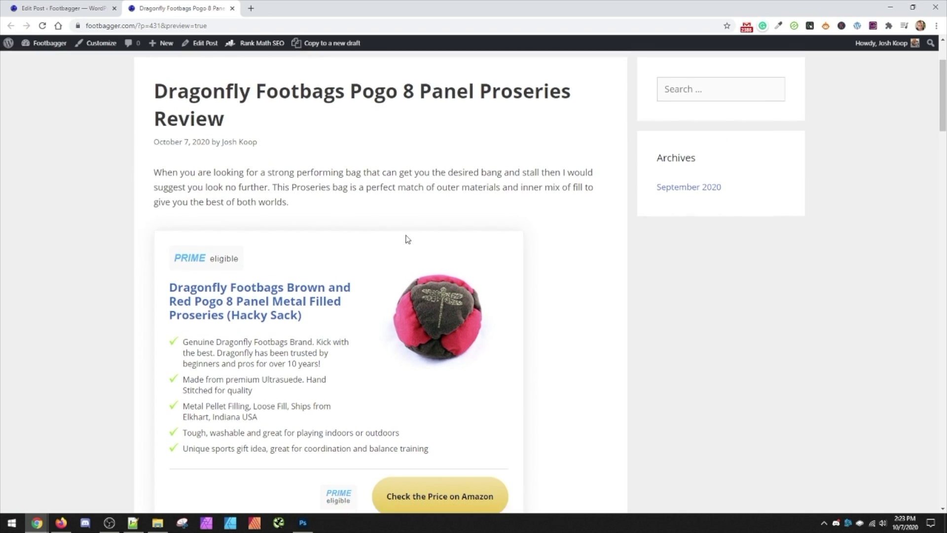
scroll(350, 345, down, 1)
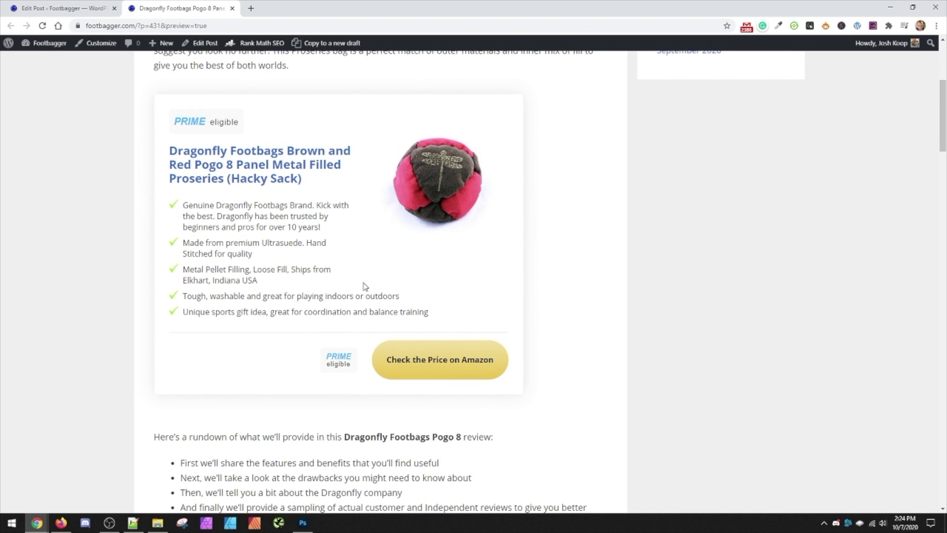
scroll(336, 262, down, 3)
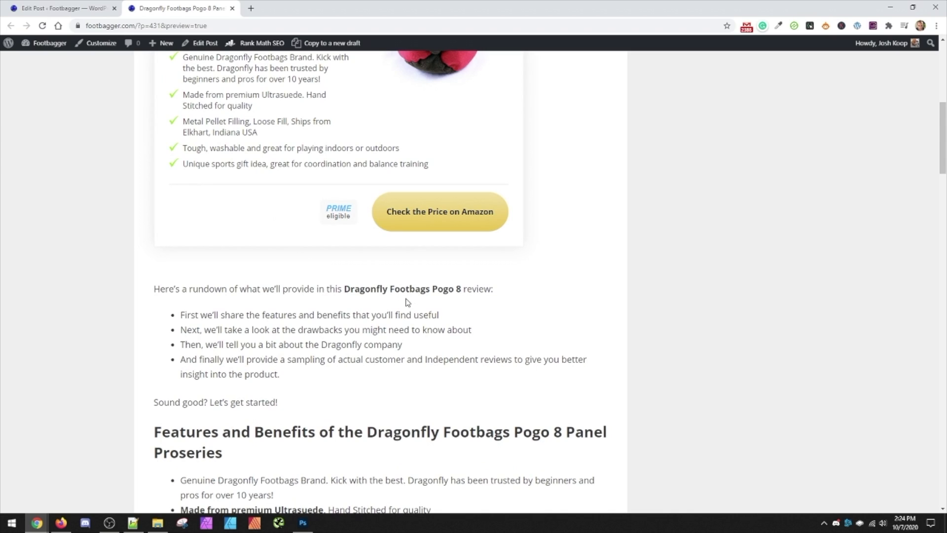
drag(366, 289, 458, 289)
click(462, 291)
Step: Return to the post editor and select the bold product name "Dragonfly Footbags Pogo 8" in the rundown sentence
click(104, 7)
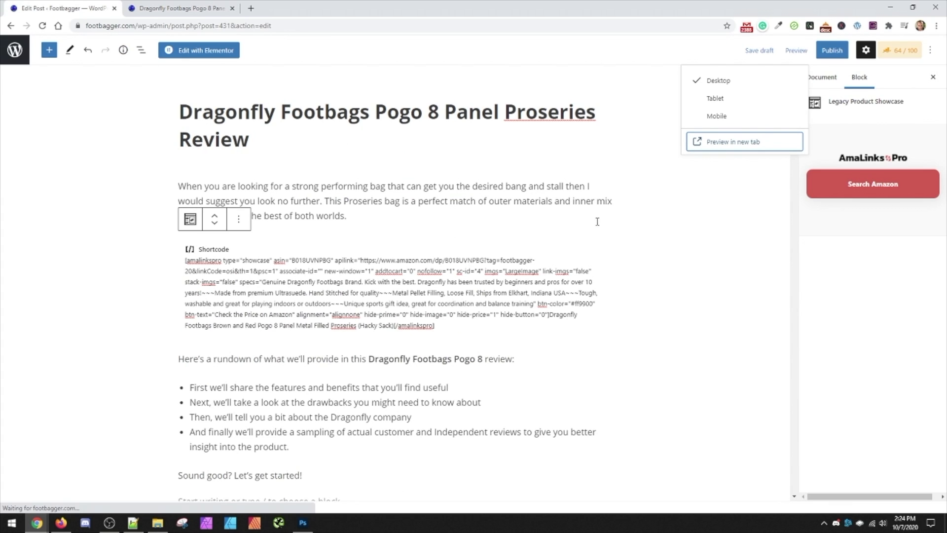
click(517, 318)
double_click(396, 360)
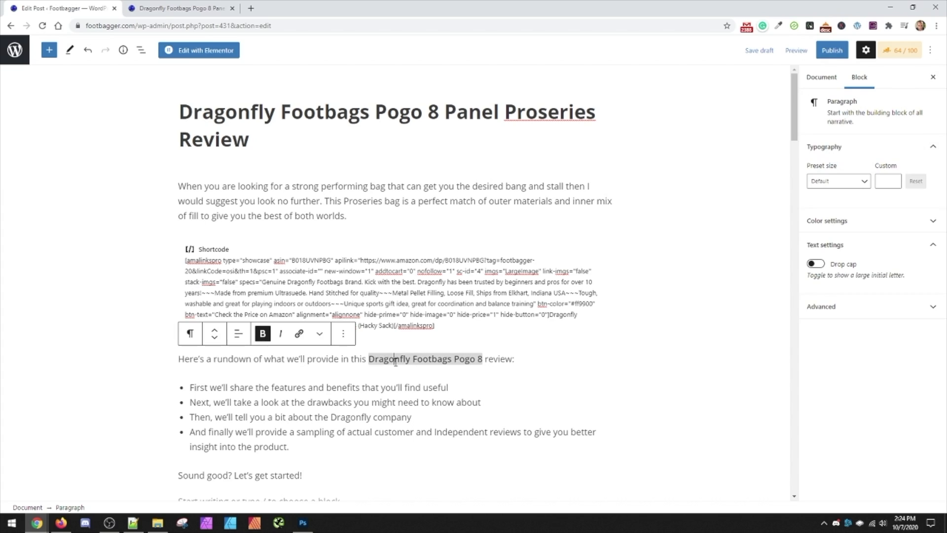
drag(419, 362, 482, 361)
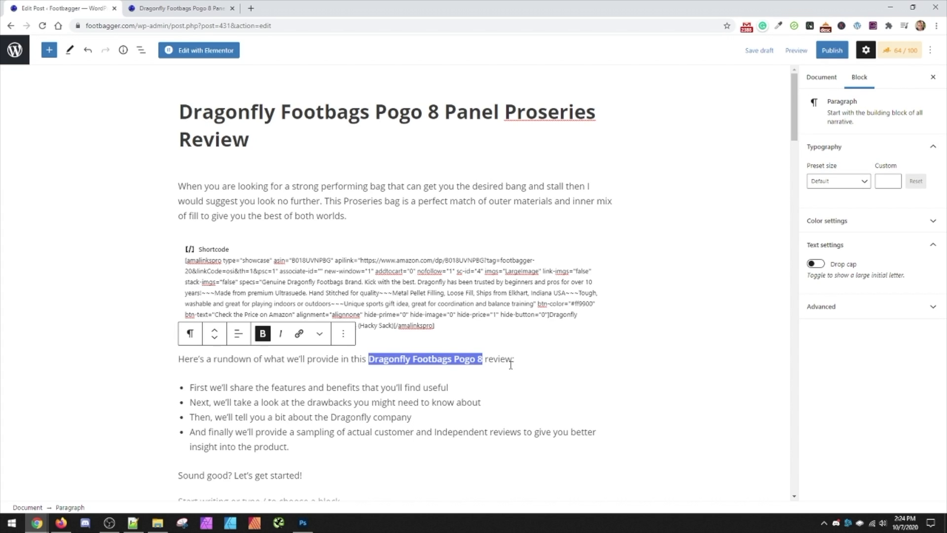
Step: Search the blocks for "ama" and add an Amazon Affiliate Text Link block directly below the rundown sentence
click(537, 359)
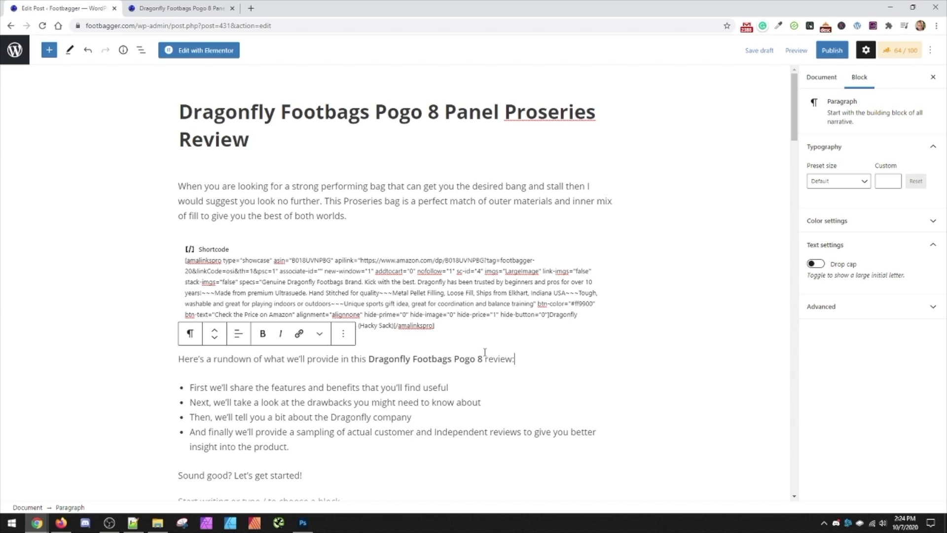
key(Return)
click(601, 357)
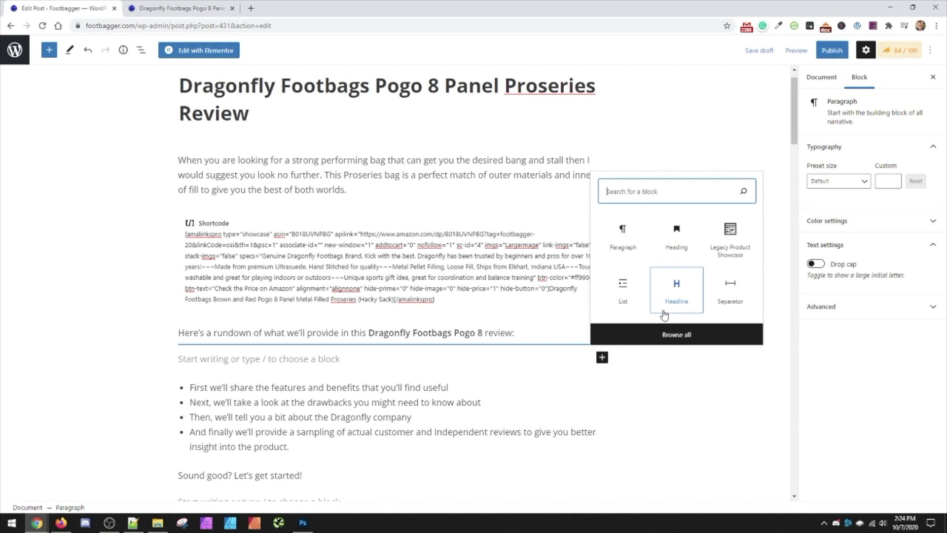
text(ama)
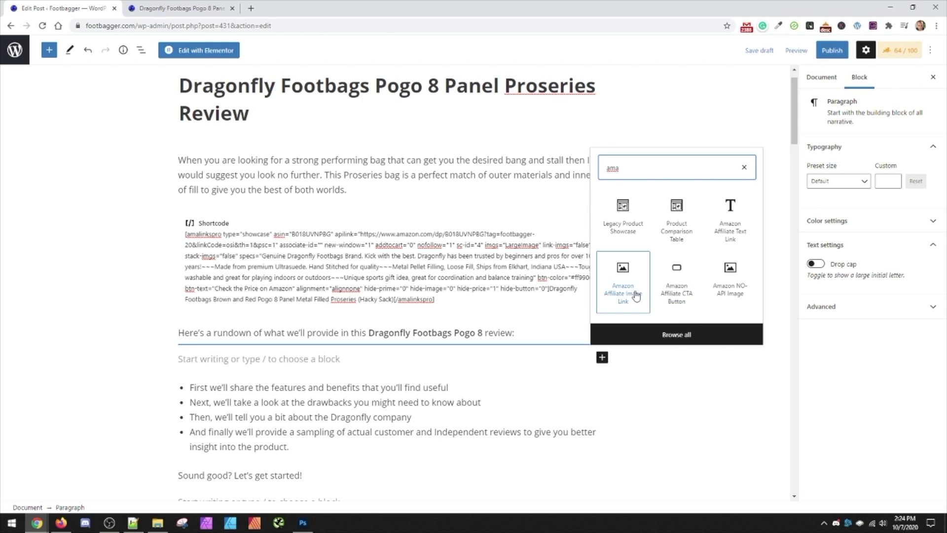
click(730, 232)
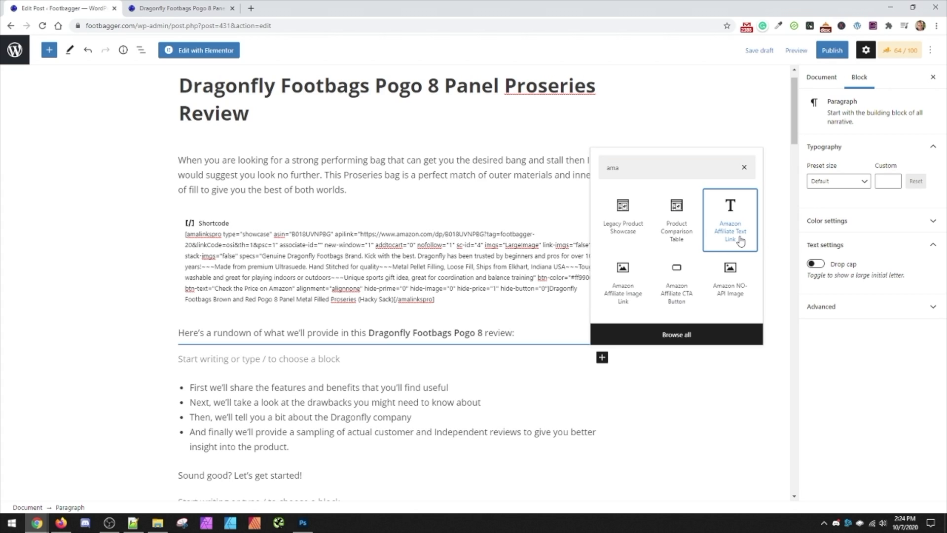
click(738, 239)
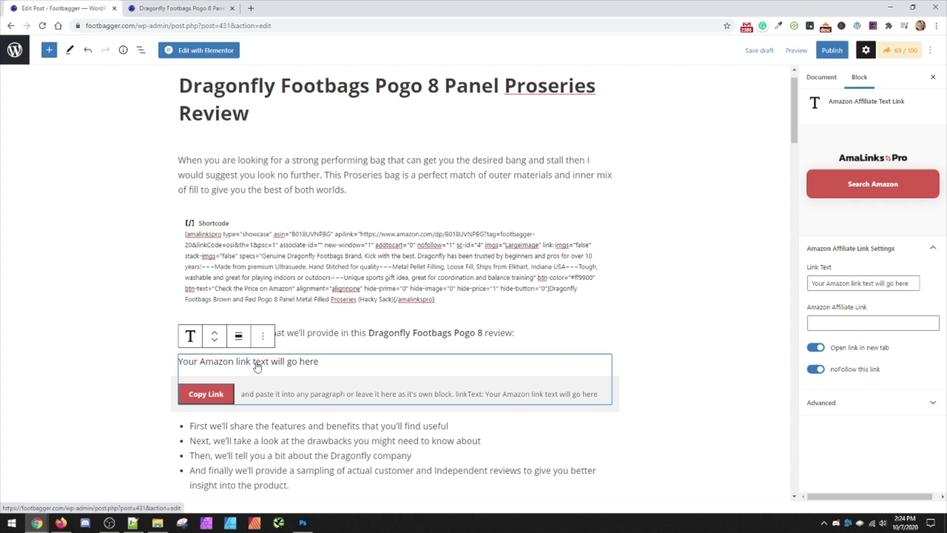
Step: Search Amazon for "Dragonfly Footbags Pogo 8 Panel Proseries" and choose the Brown and Red Pogo 8 Panel footbag for the text link
click(843, 188)
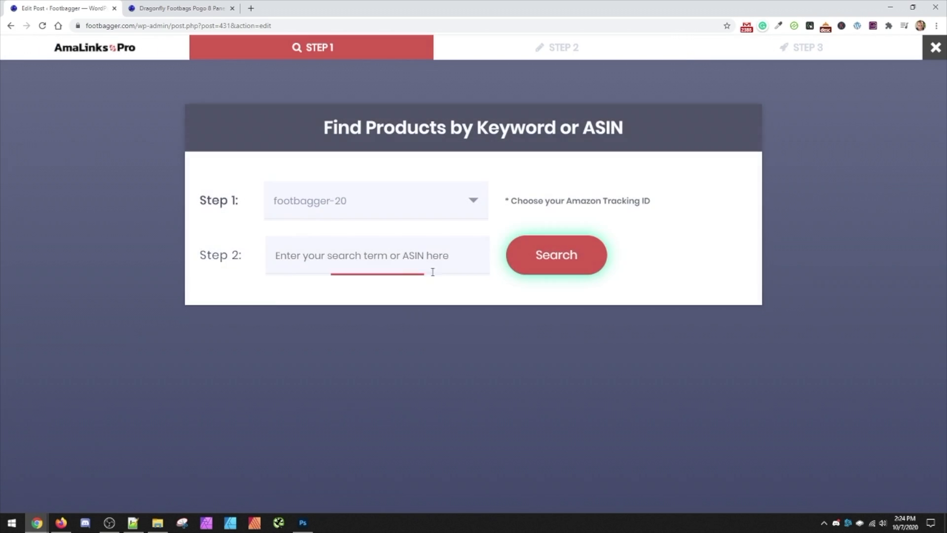
click(400, 262)
text(Dragonfly Footbags Pogo 8 Panel Proseries)
click(568, 267)
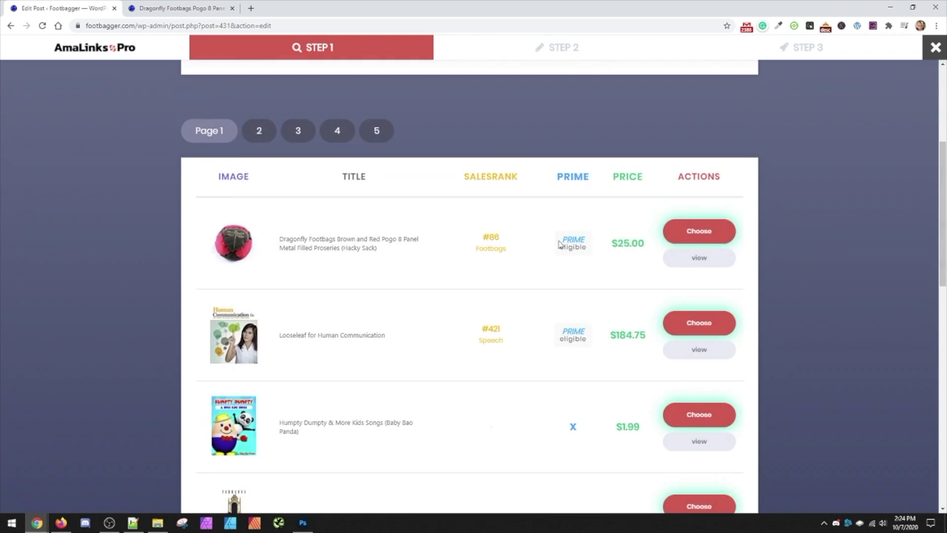
click(697, 239)
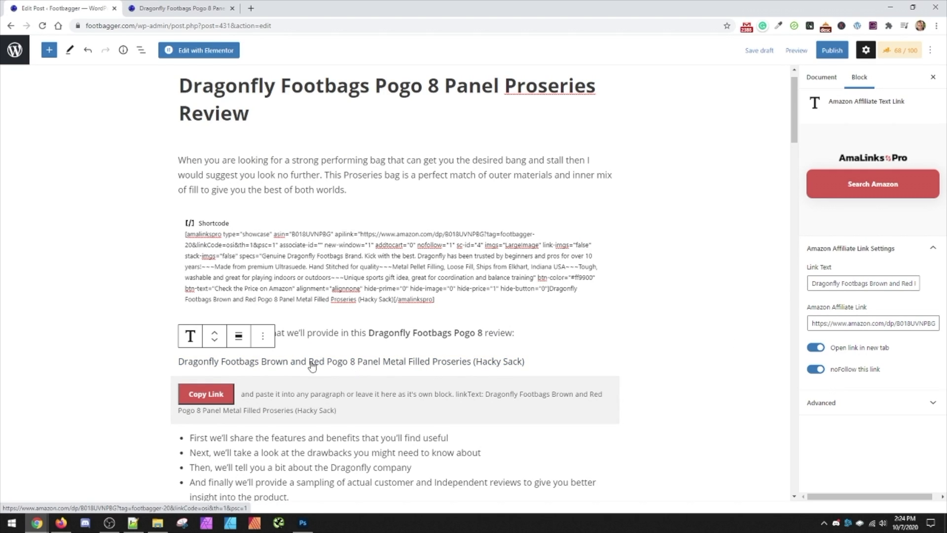
Step: Examine the text link block's link text and affiliate link settings, and check its product link without opening Amazon
triple_click(834, 280)
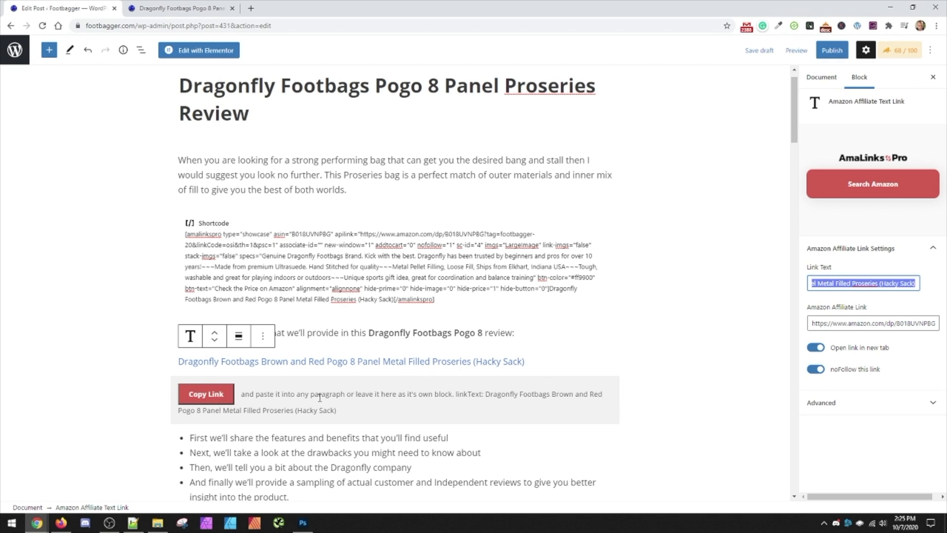
triple_click(844, 320)
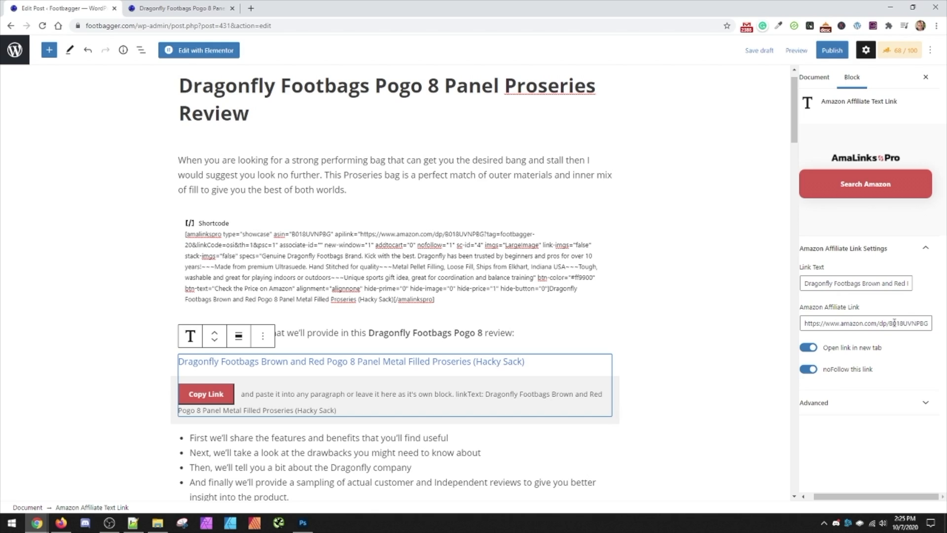
double_click(847, 323)
click(815, 323)
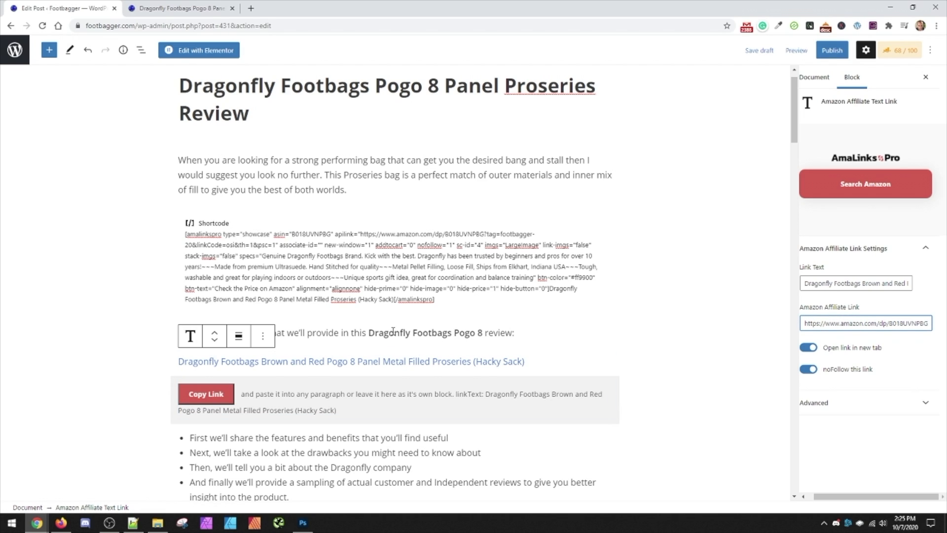
drag(368, 333, 479, 332)
click(338, 363)
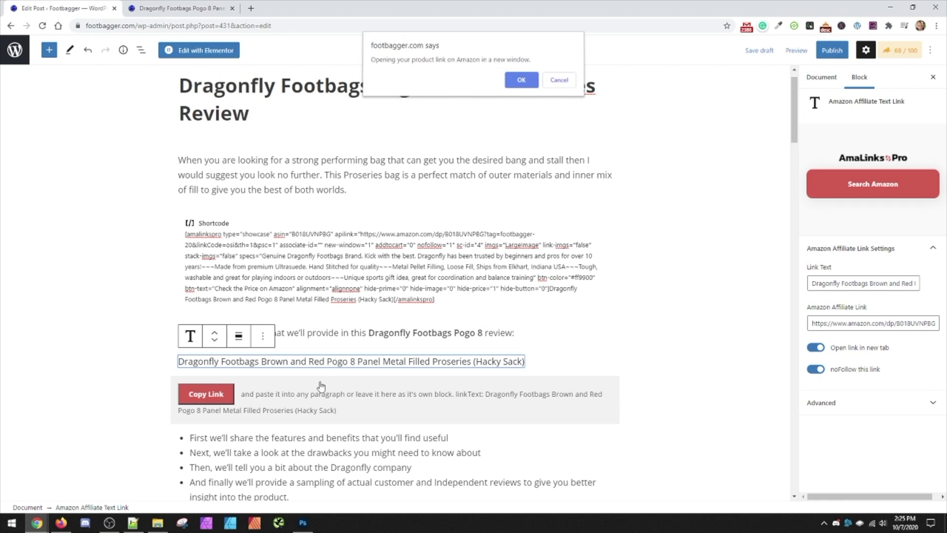
click(558, 83)
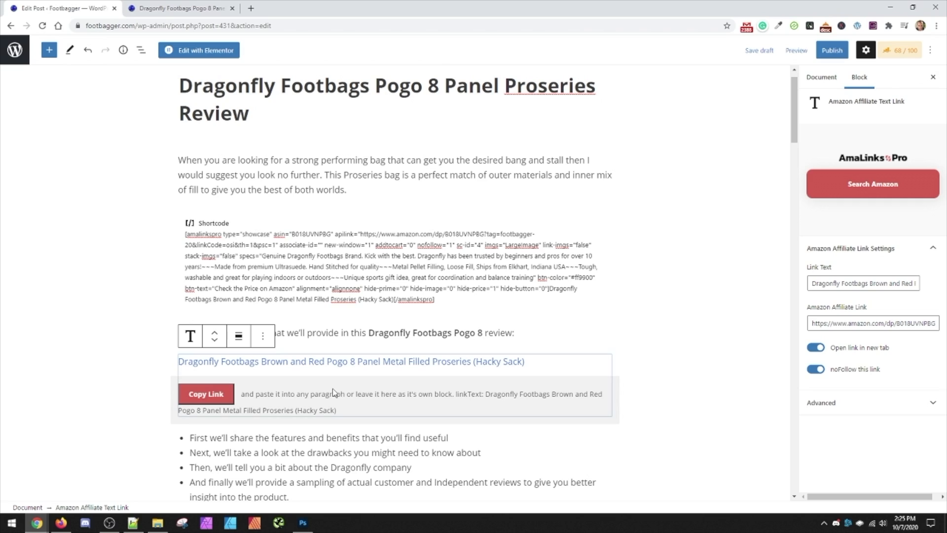
drag(812, 283, 918, 292)
click(844, 323)
click(856, 312)
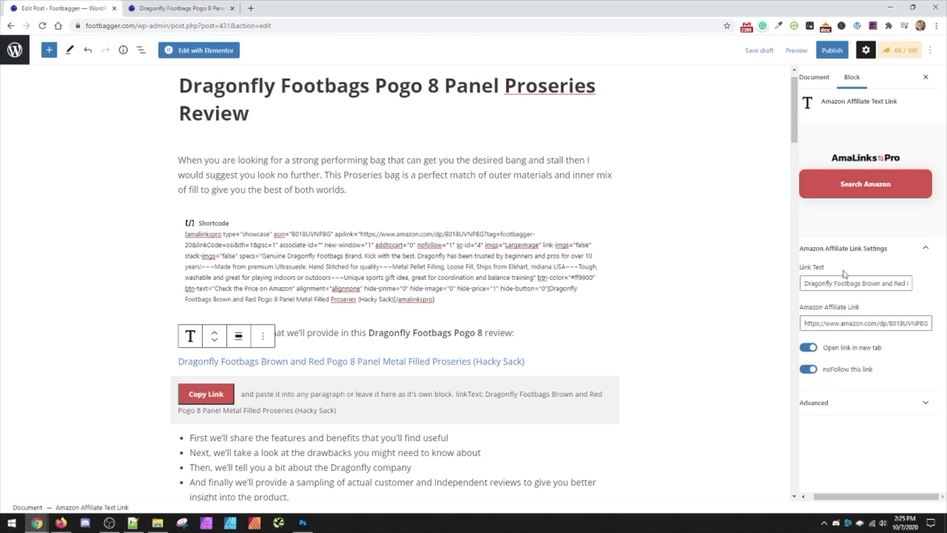
click(243, 364)
click(560, 79)
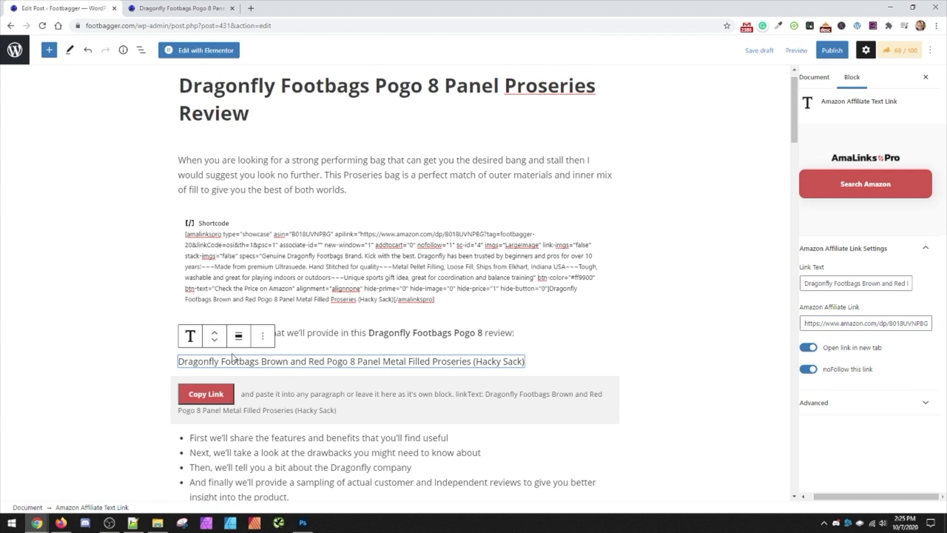
Step: Try to link the bold product name in the rundown sentence using the text link block's Copy Link content
click(217, 402)
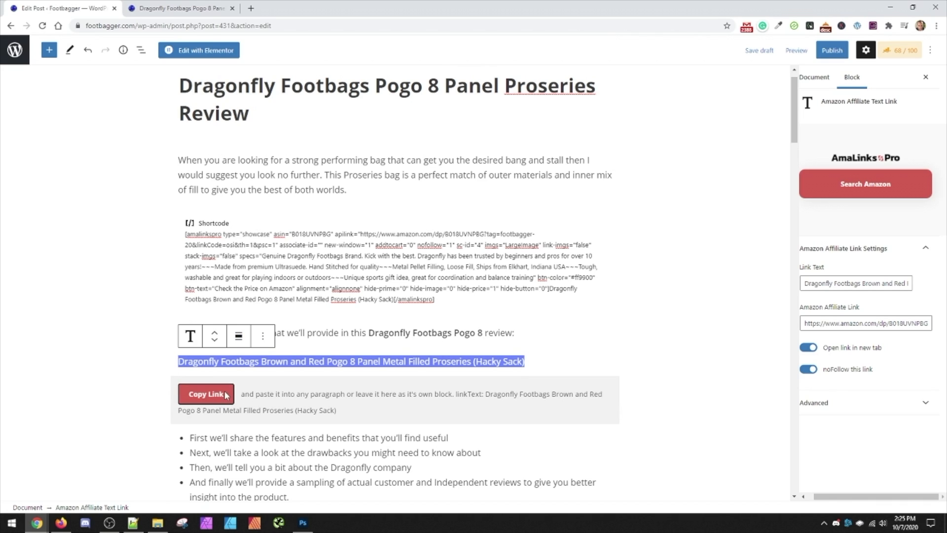
drag(368, 333, 479, 332)
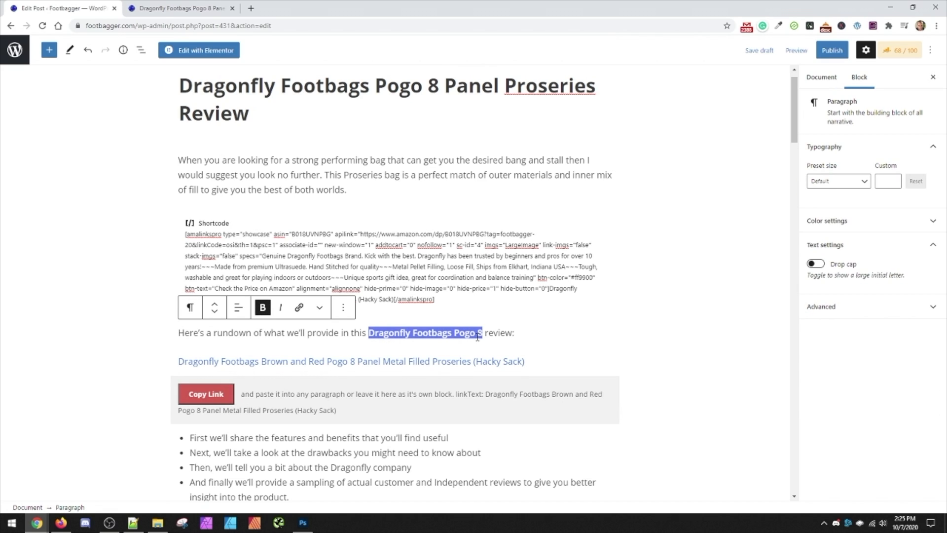
key(ctrl+v)
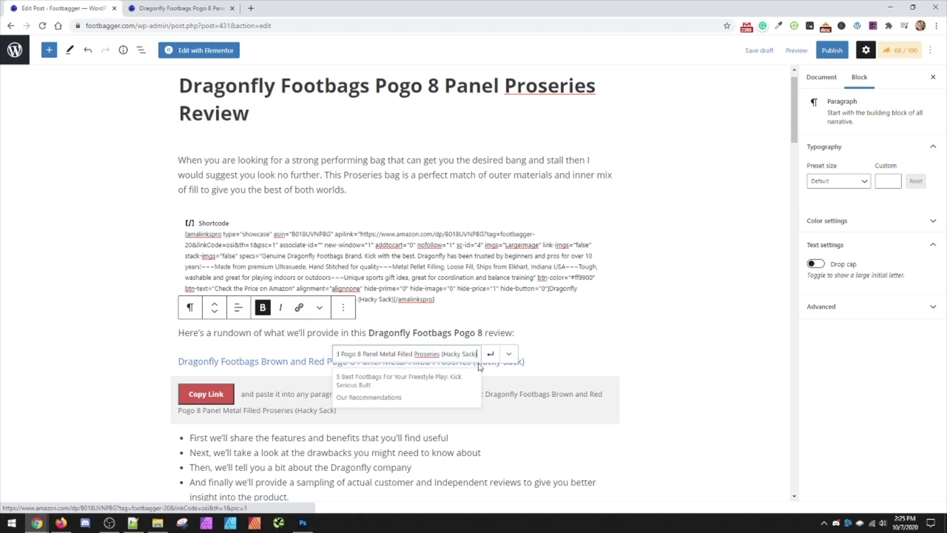
click(509, 354)
click(524, 384)
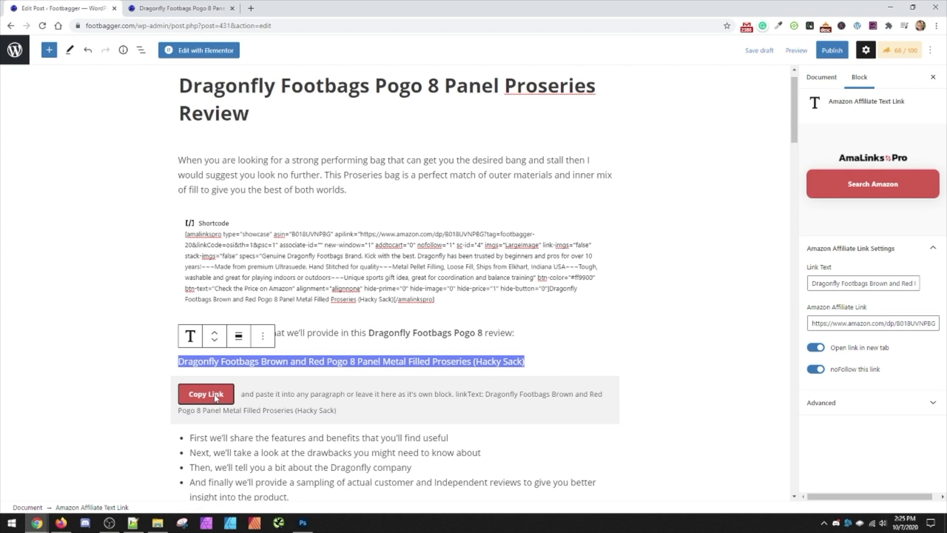
click(832, 324)
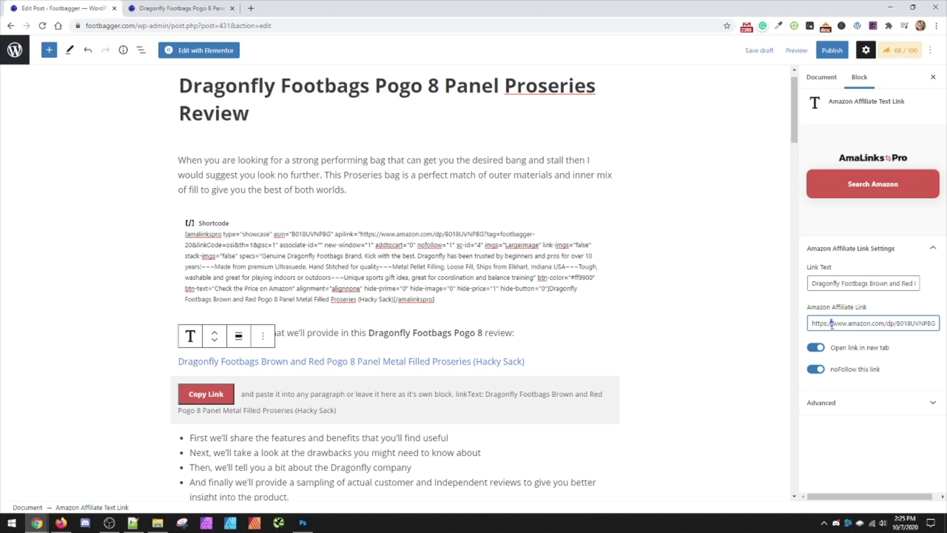
click(644, 369)
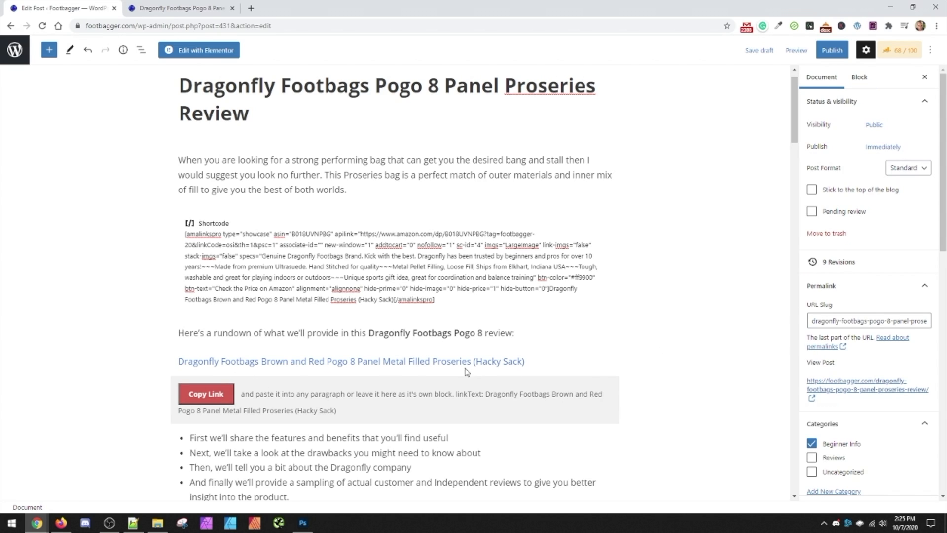
Step: Copy the text link's Amazon address and apply it as the hyperlink on "Dragonfly Footbags Pogo 8" in the rundown sentence
right_click(417, 365)
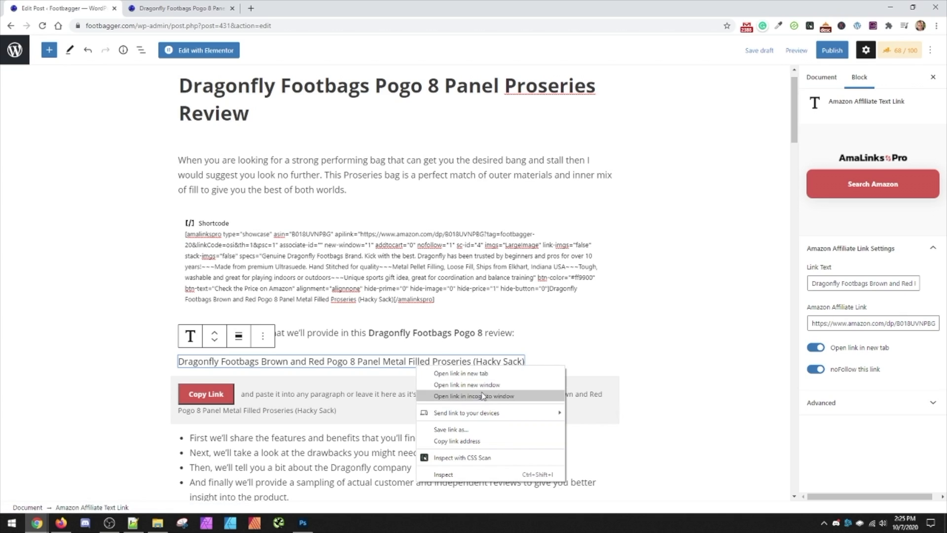
click(474, 441)
drag(369, 334, 483, 334)
click(299, 307)
key(ctrl+v)
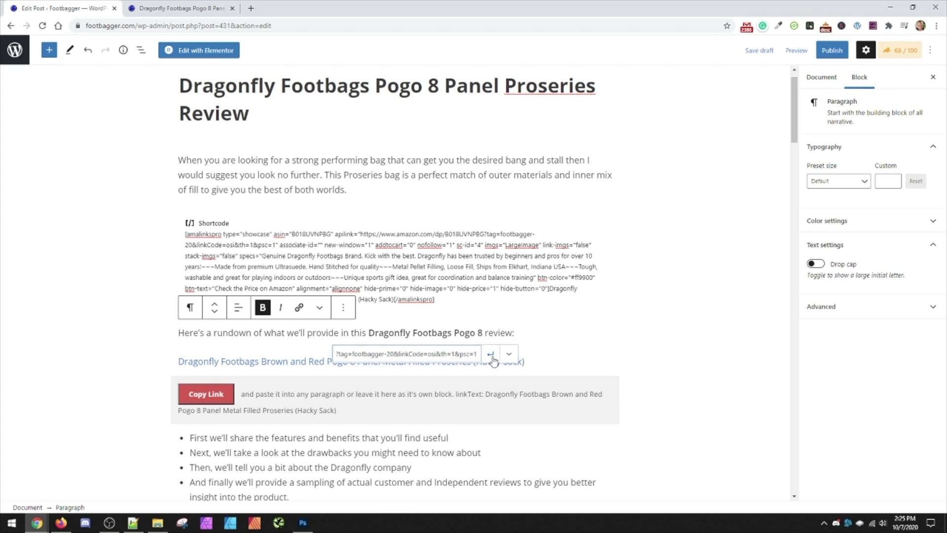
click(491, 354)
Step: Remove the Amazon Affiliate Text Link block from below the rundown sentence
click(405, 388)
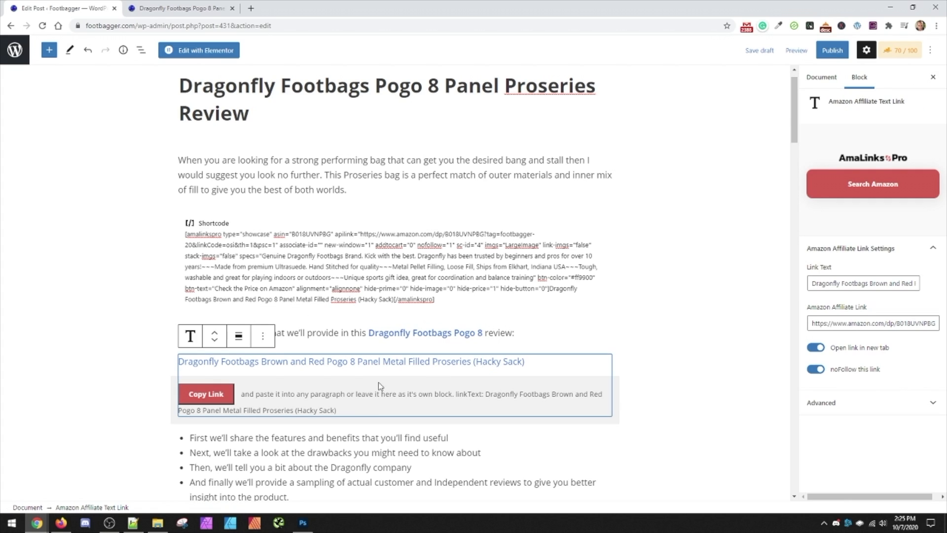
click(263, 336)
click(298, 305)
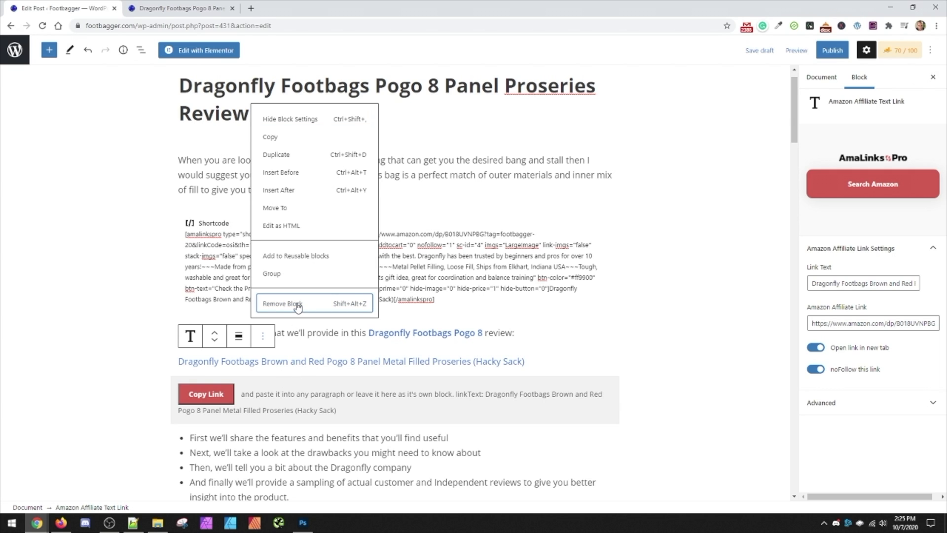
click(297, 305)
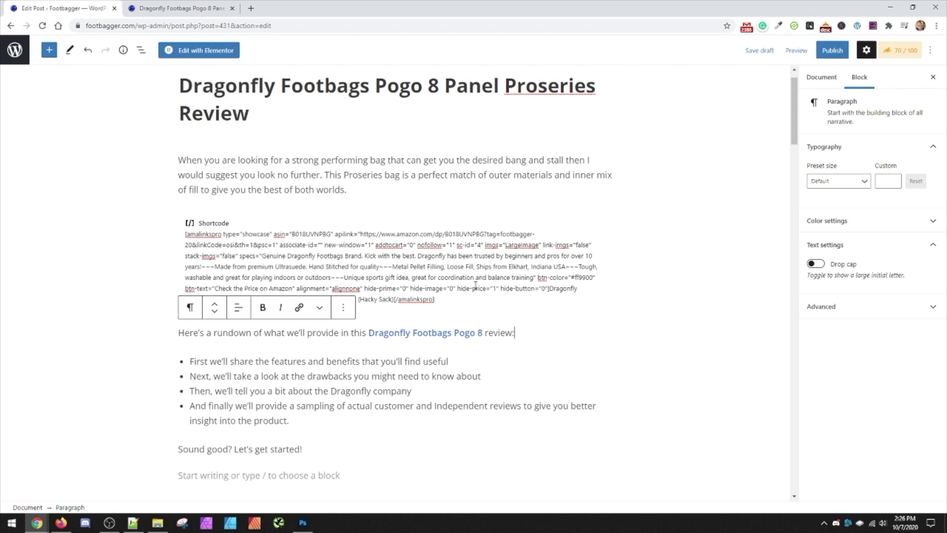
Step: Look through the rest of the review post down to the Final Thoughts section and return to the rundown sentence
scroll(403, 266, down, 15)
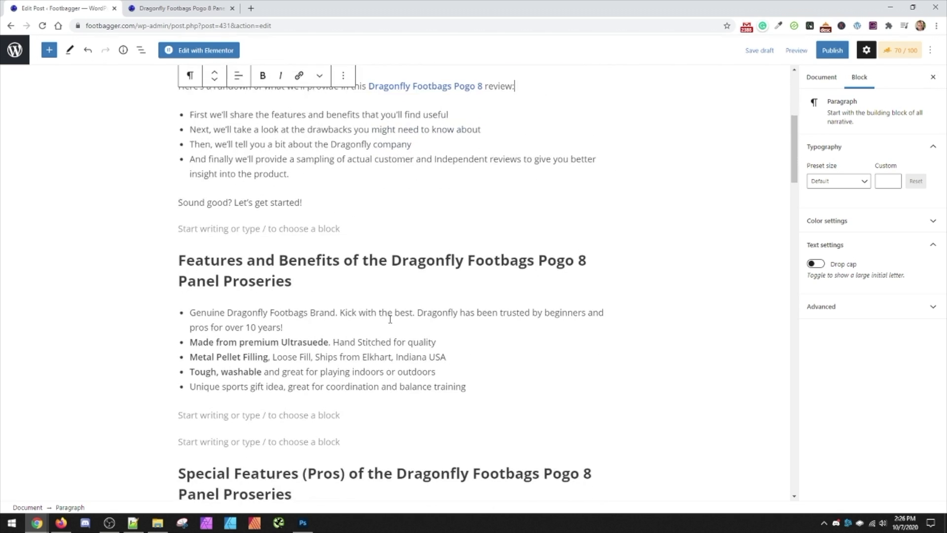
scroll(389, 351, down, 18)
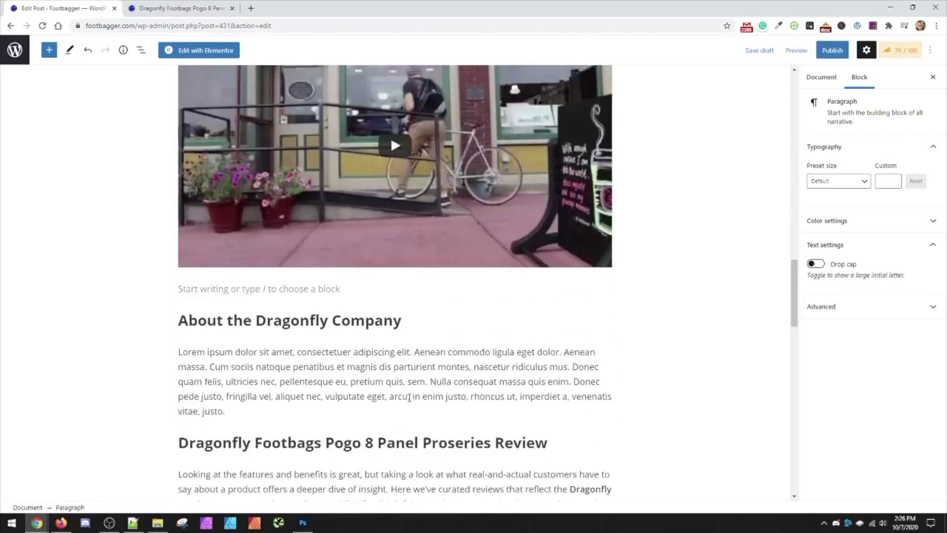
scroll(409, 400, down, 15)
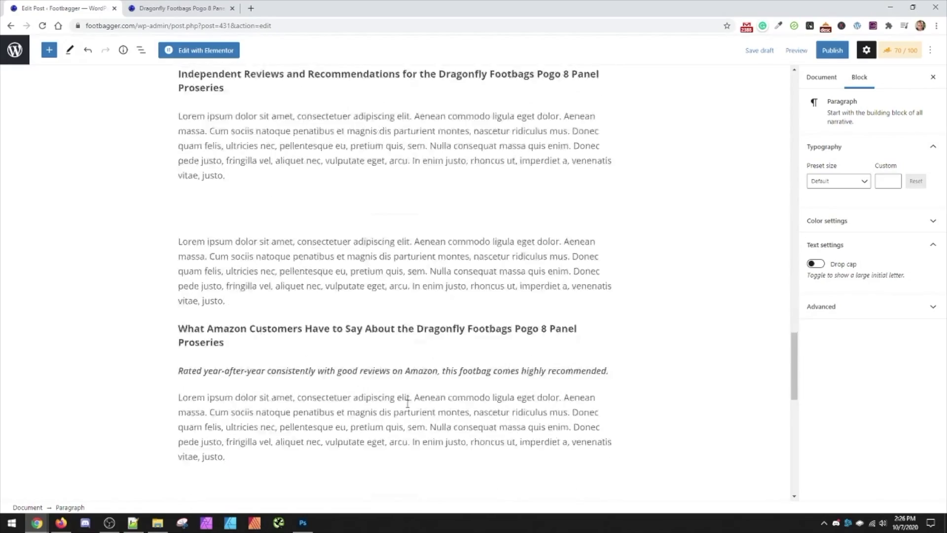
scroll(408, 418, down, 3)
scroll(409, 418, up, 20)
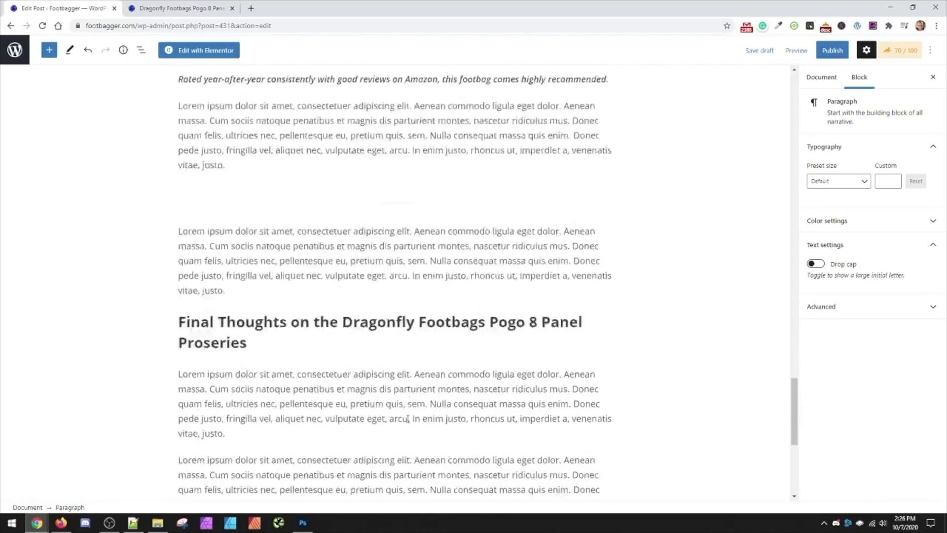
scroll(408, 417, up, 20)
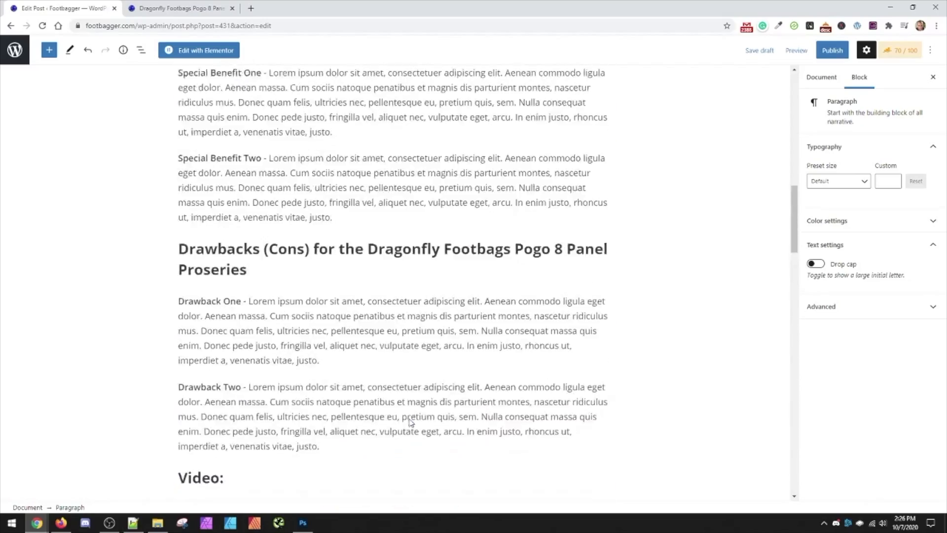
scroll(410, 419, up, 3)
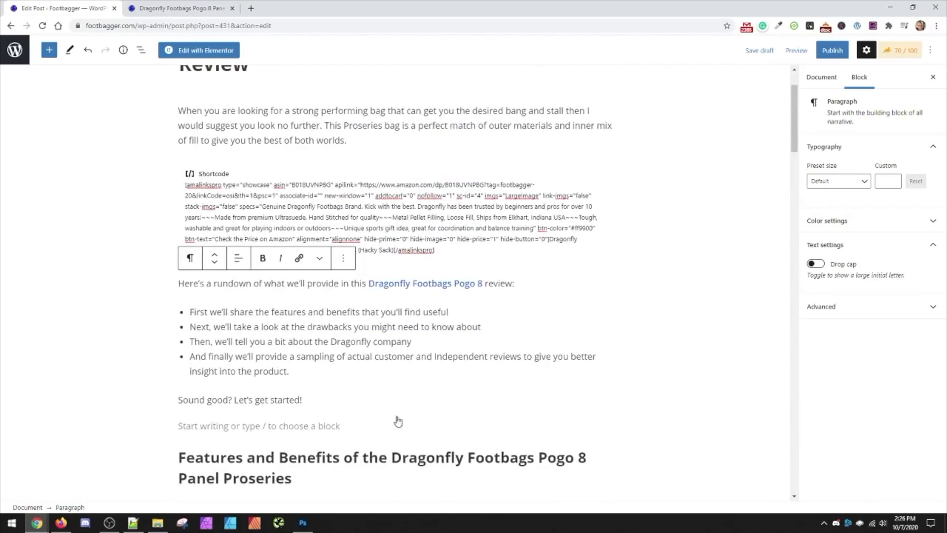
Step: Save the draft of the review post
click(415, 316)
click(522, 284)
key(ctrl+s)
Step: Insert an Amazon Affiliate CTA Button block in the empty paragraph below "Sound good? Let's get started!"
click(302, 422)
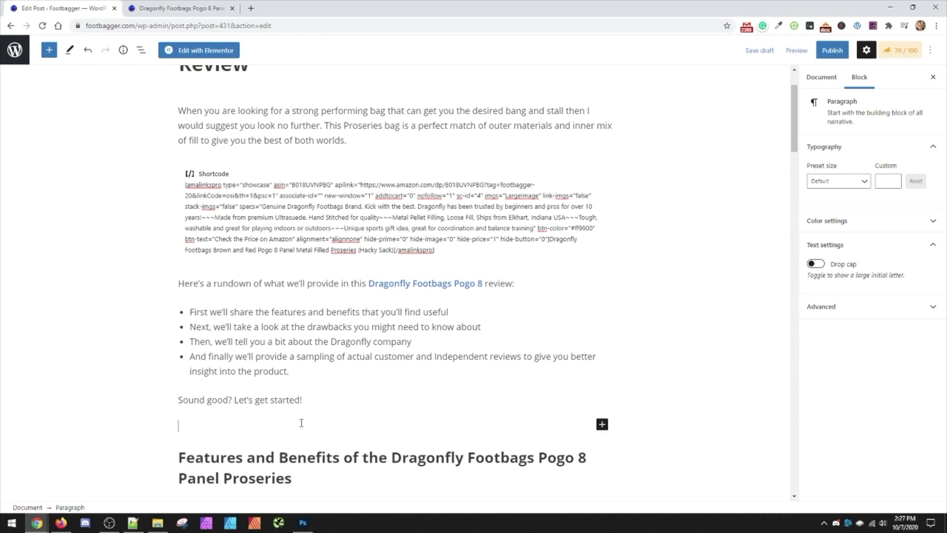
click(400, 341)
click(457, 327)
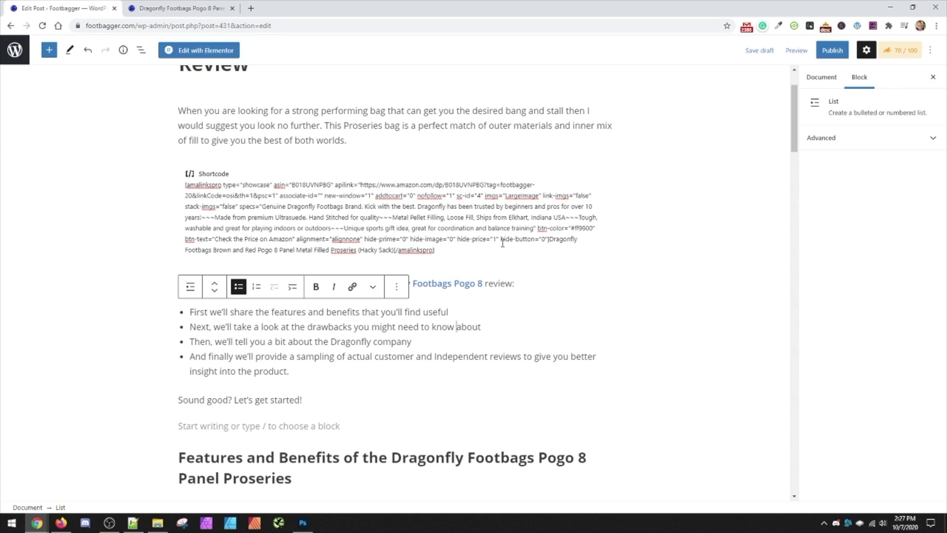
click(306, 422)
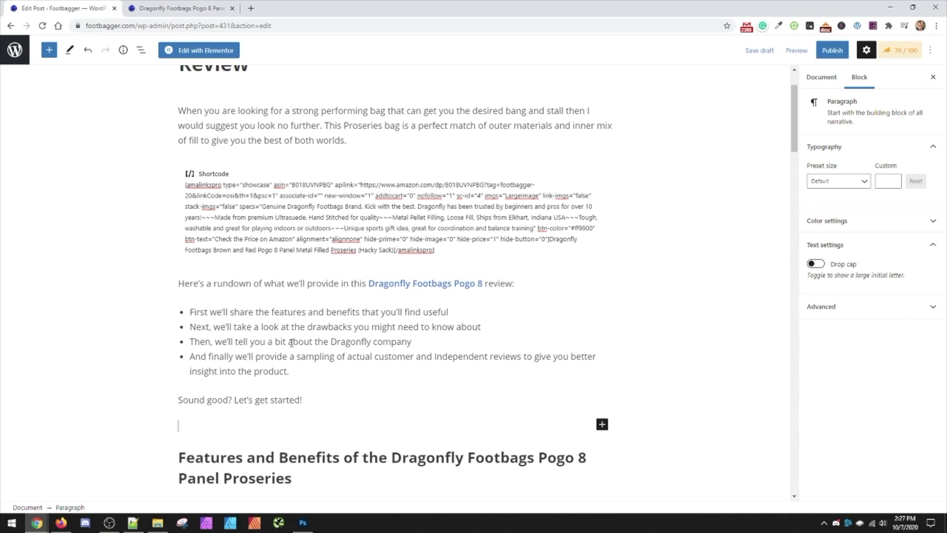
click(601, 424)
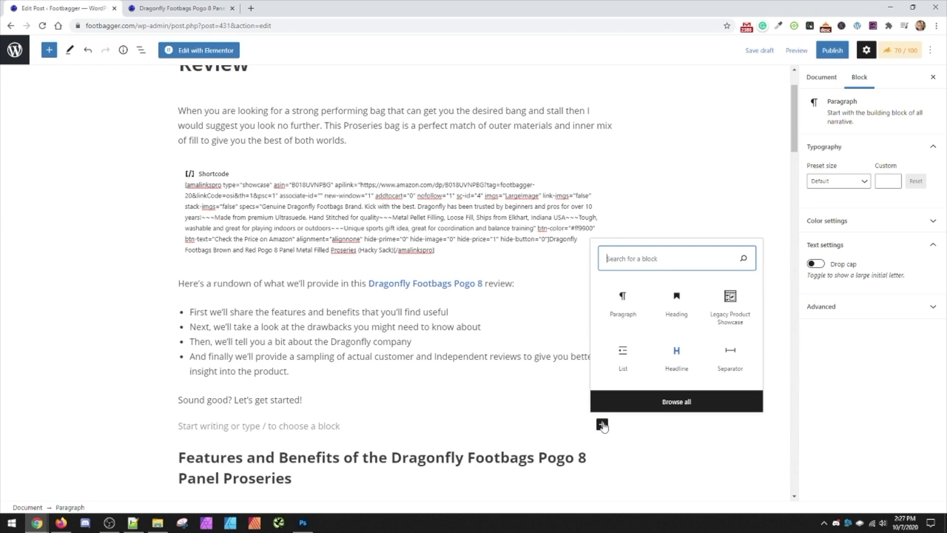
text(button)
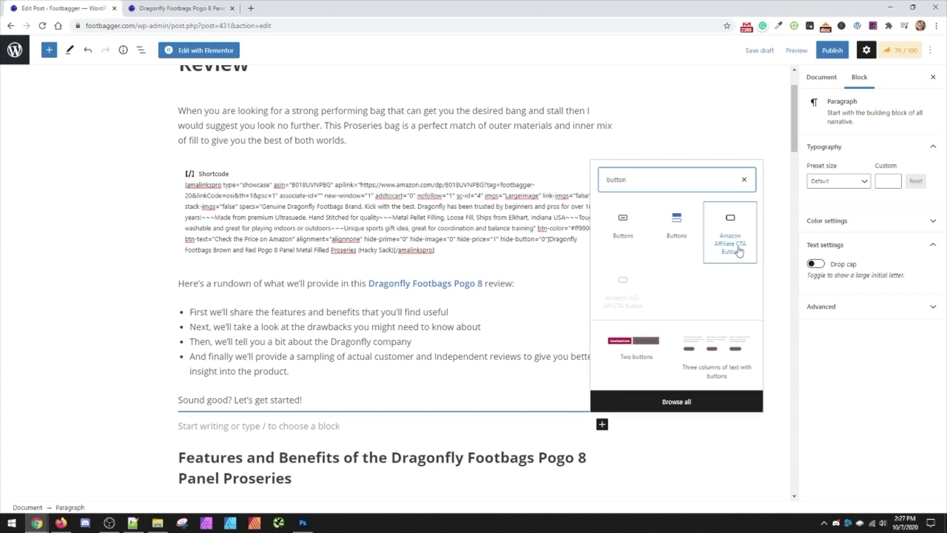
click(739, 255)
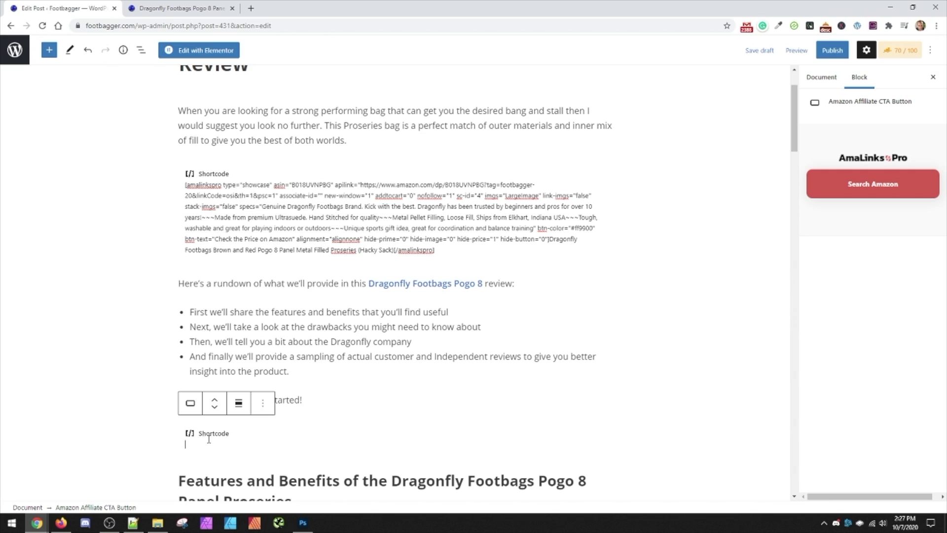
Step: Copy "Dragonfly Footbags Pogo 8 Panel Proseries" from the post title
scroll(412, 276, up, 2)
drag(180, 113, 520, 94)
key(ctrl+c)
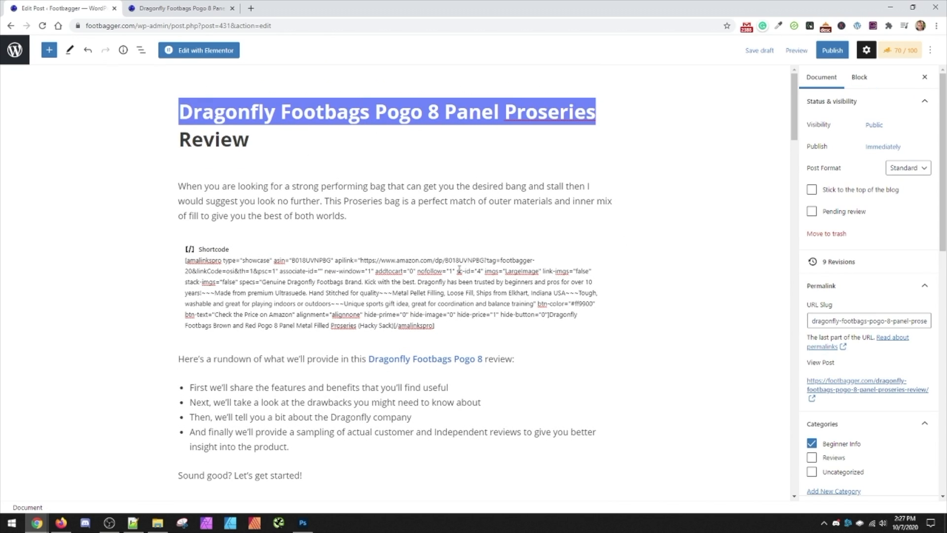
Step: Search Amazon from the CTA button block for the copied name and choose the Dragonfly Footbags Brown and Red Pogo 8 Panel product
scroll(429, 296, down, 6)
click(249, 218)
click(867, 186)
click(424, 255)
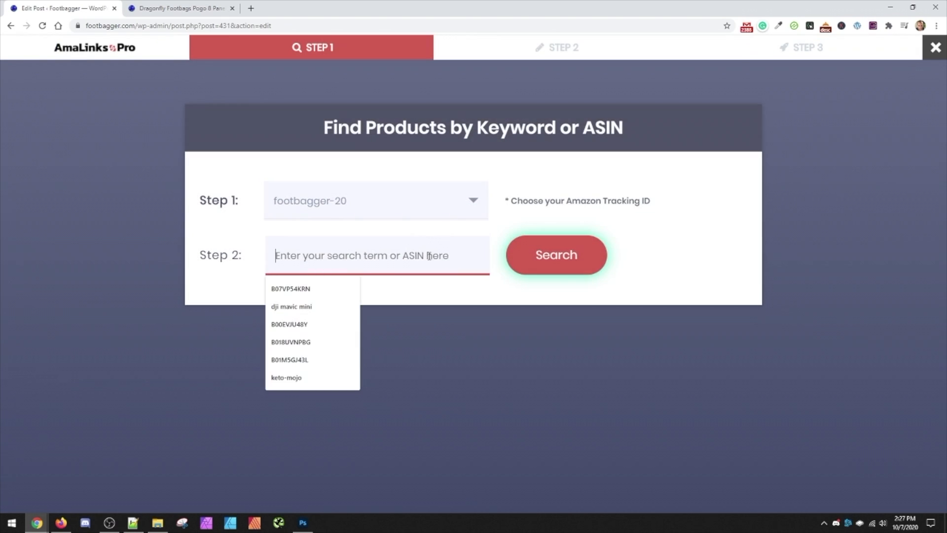
key(ctrl+v)
click(528, 261)
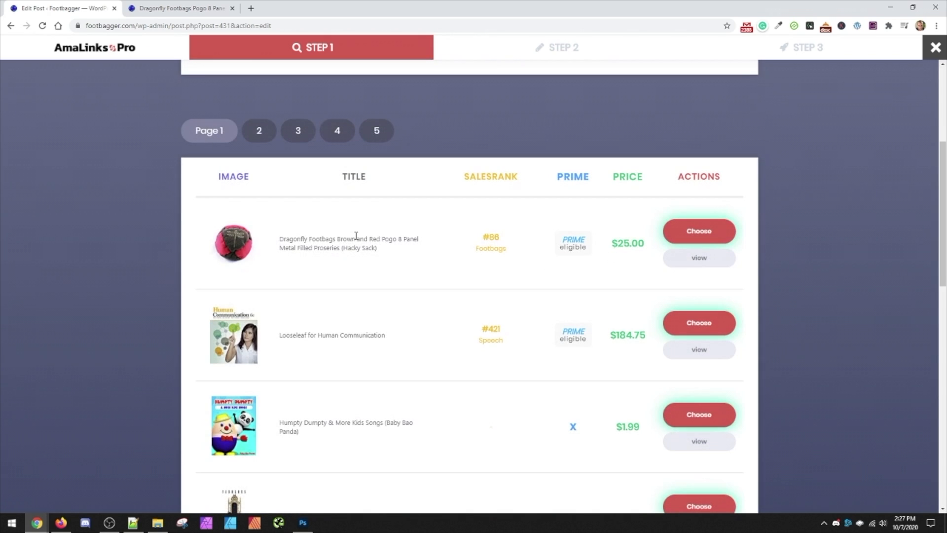
click(689, 234)
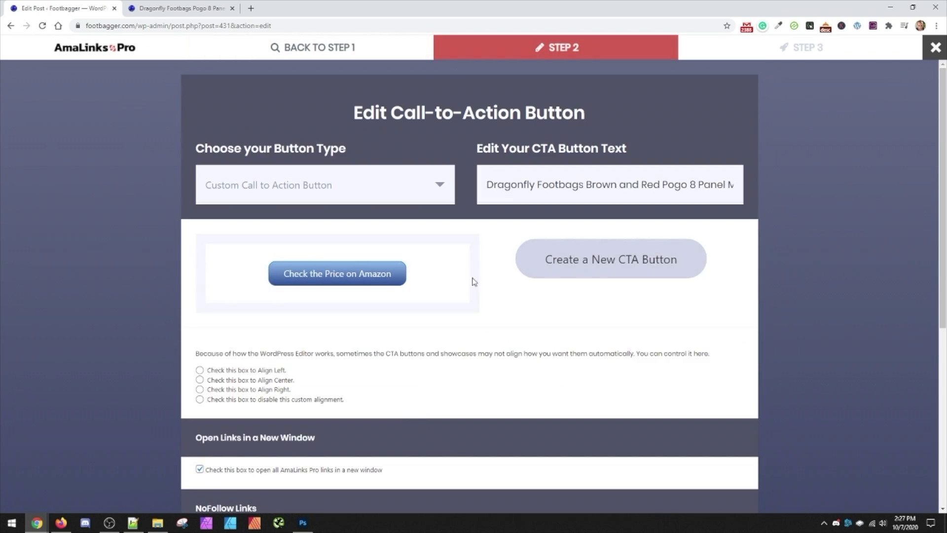
Step: Try the Amazon Compliant Image Button type and its graphic designs, and return the button type to Custom Call to Action Button
click(428, 191)
click(366, 216)
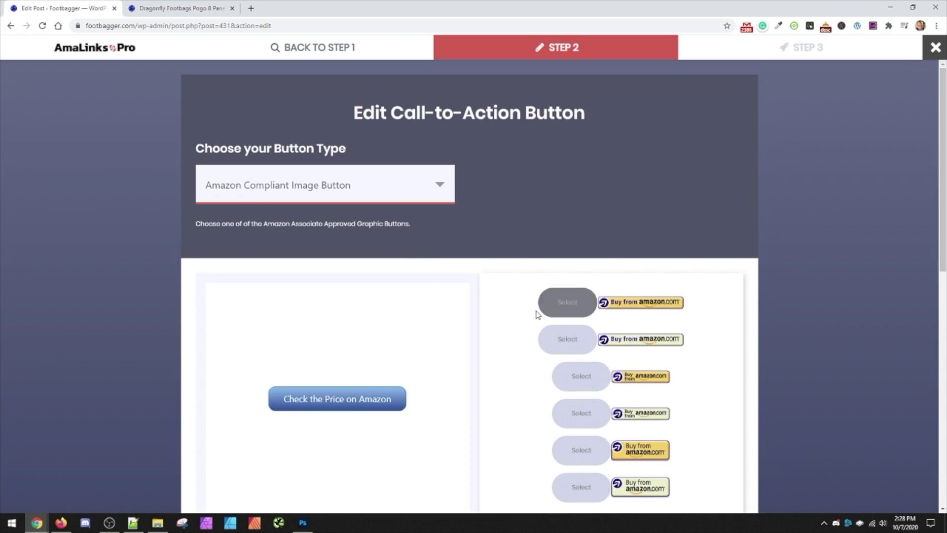
scroll(572, 296, down, 2)
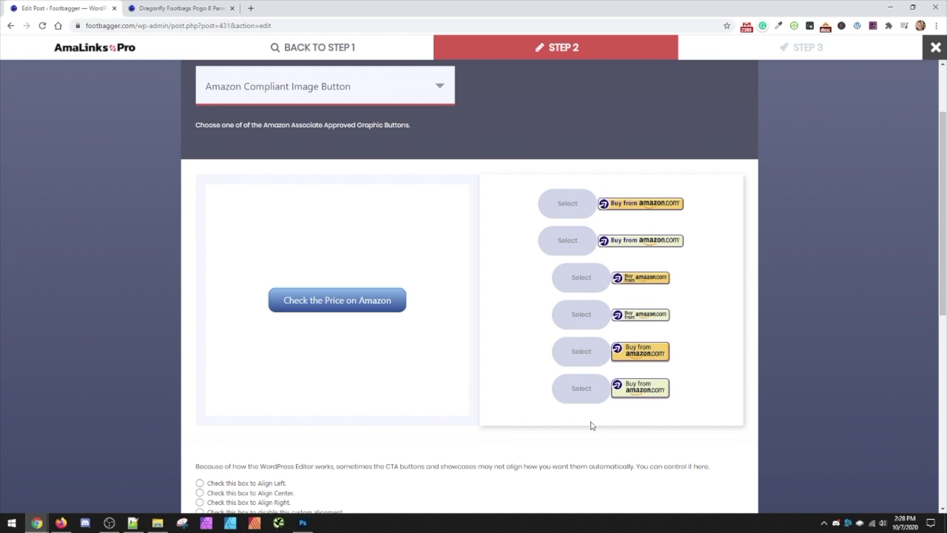
click(567, 207)
click(426, 94)
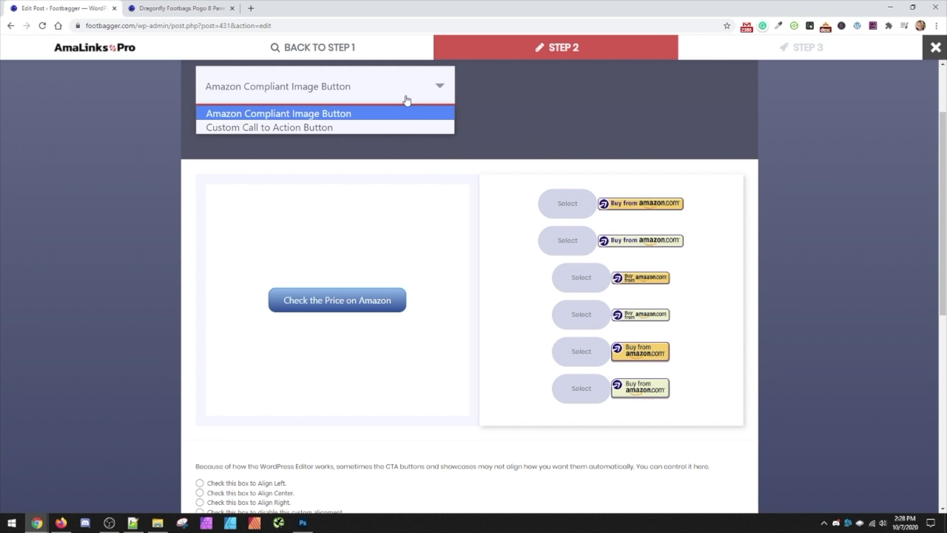
click(315, 129)
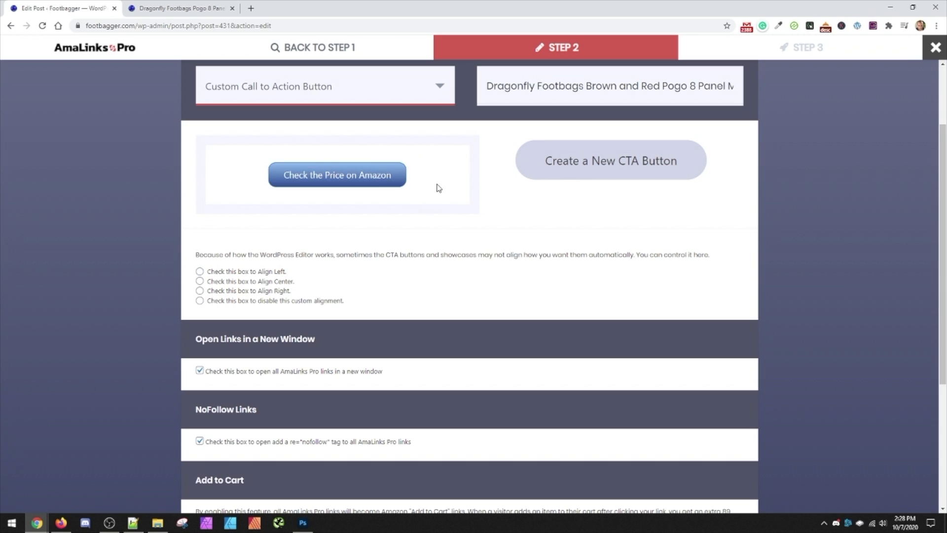
Step: Start a new CTA button design and examine its text, box and border customization options
click(574, 167)
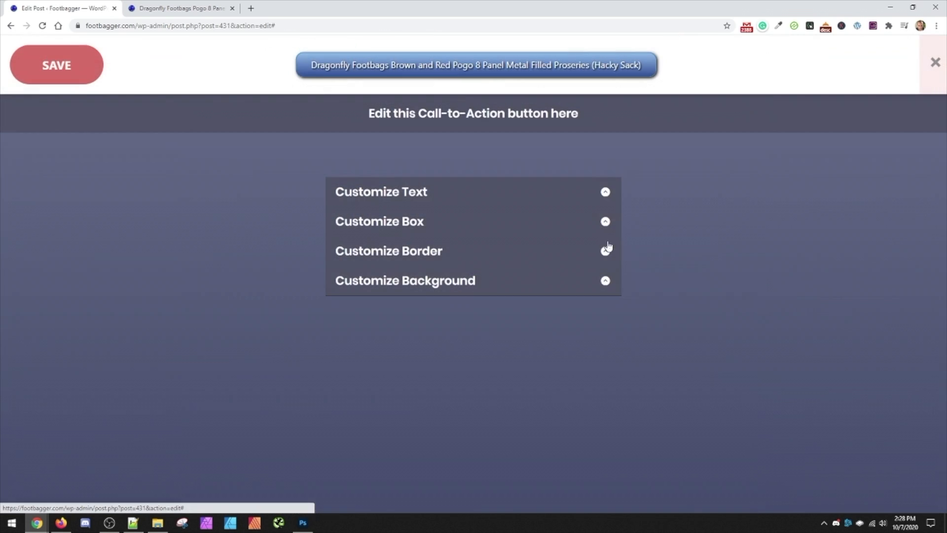
click(452, 200)
scroll(507, 209, down, 10)
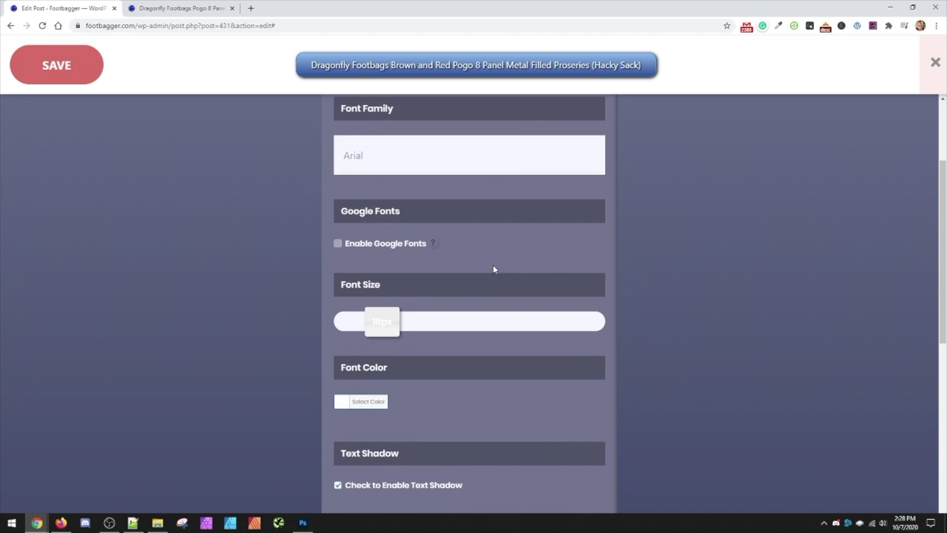
scroll(445, 188, down, 2)
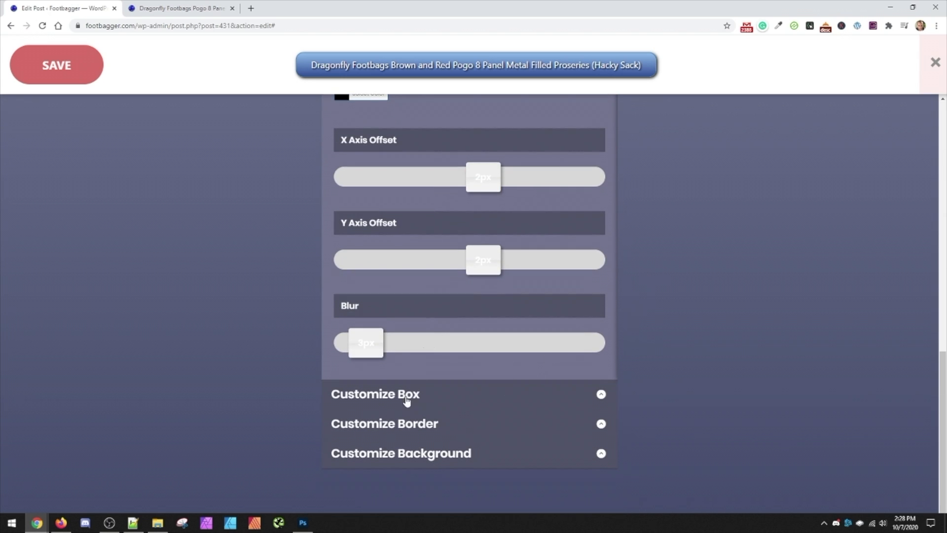
click(434, 405)
scroll(471, 403, down, 6)
scroll(471, 395, down, 9)
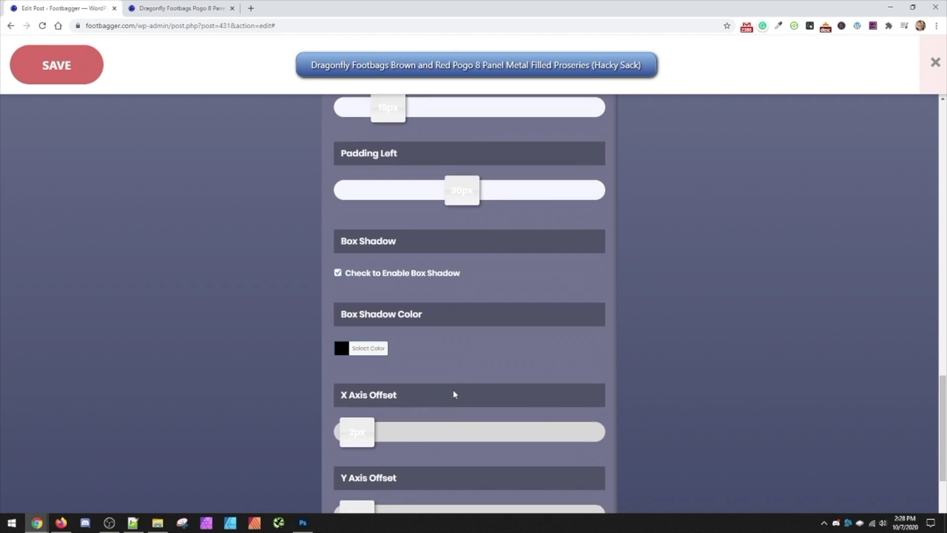
click(478, 428)
scroll(481, 400, down, 6)
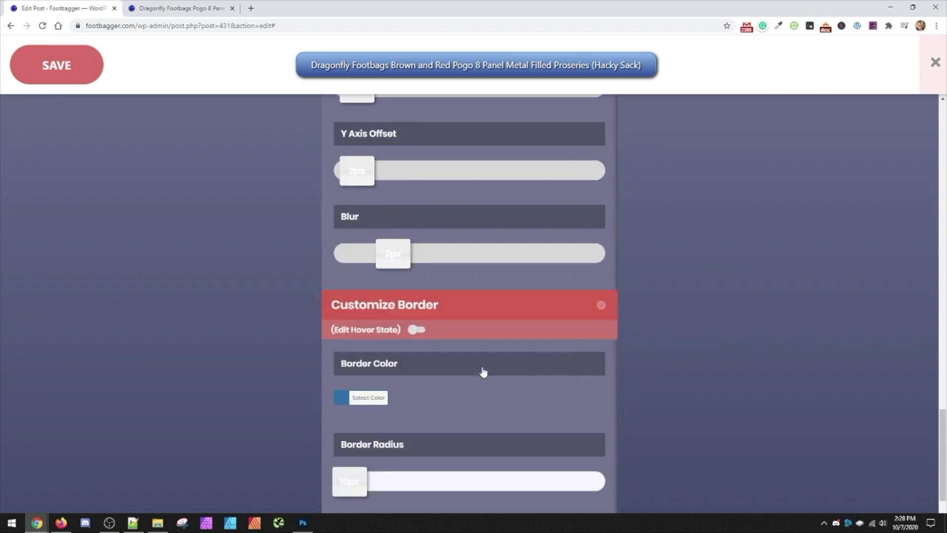
Step: Try a border radius of 80 px on the new button, and switch the border's hover state editing on and back off
click(427, 443)
scroll(422, 330, down, 2)
drag(357, 220, 399, 220)
scroll(439, 229, up, 5)
click(417, 315)
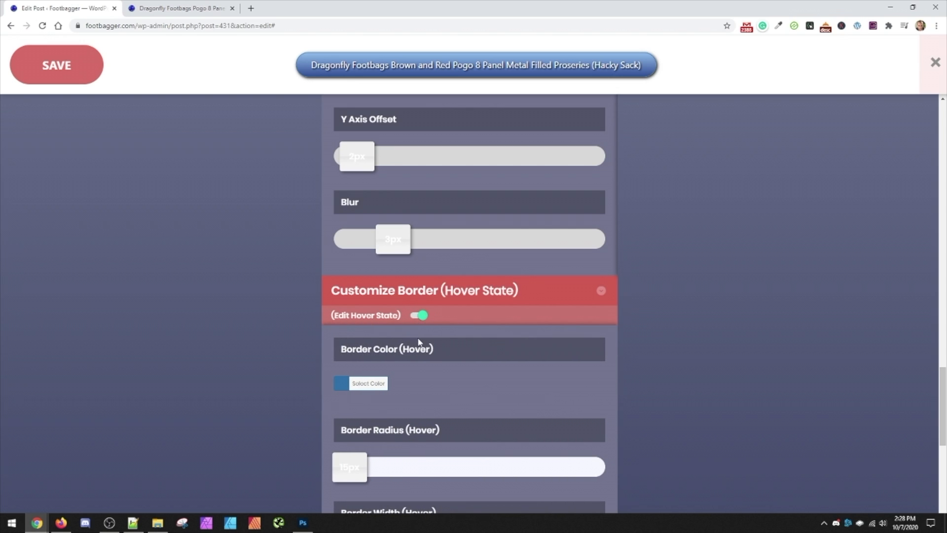
click(419, 316)
Step: Try a bright green border color on the new button design and leave the button editor without saving
click(359, 387)
mouse_move(383, 421)
mouse_down()
mouse_move(395, 421)
mouse_move(396, 406)
mouse_up()
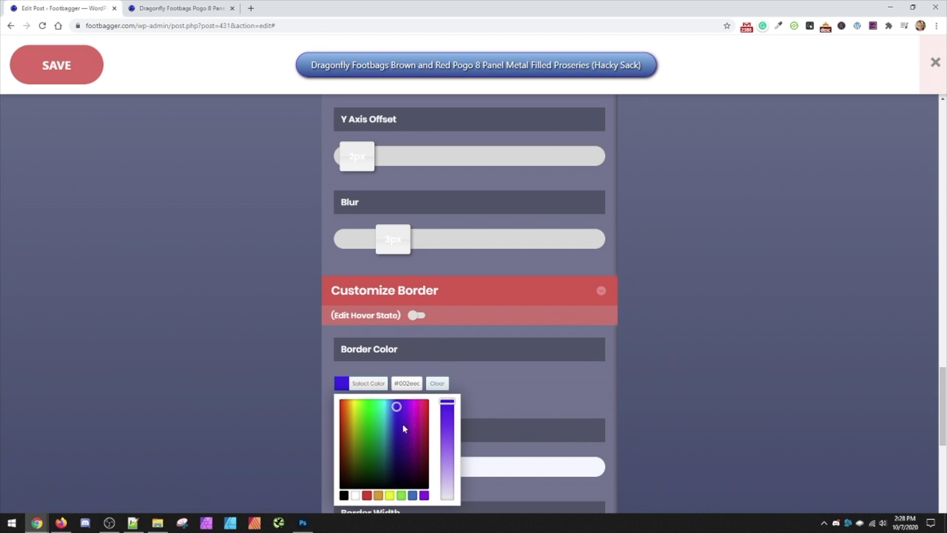
click(363, 405)
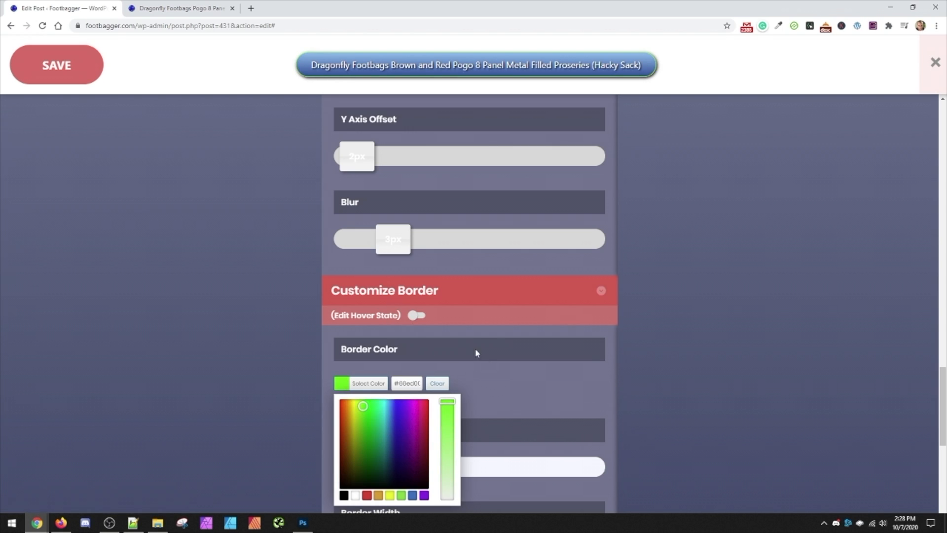
click(499, 384)
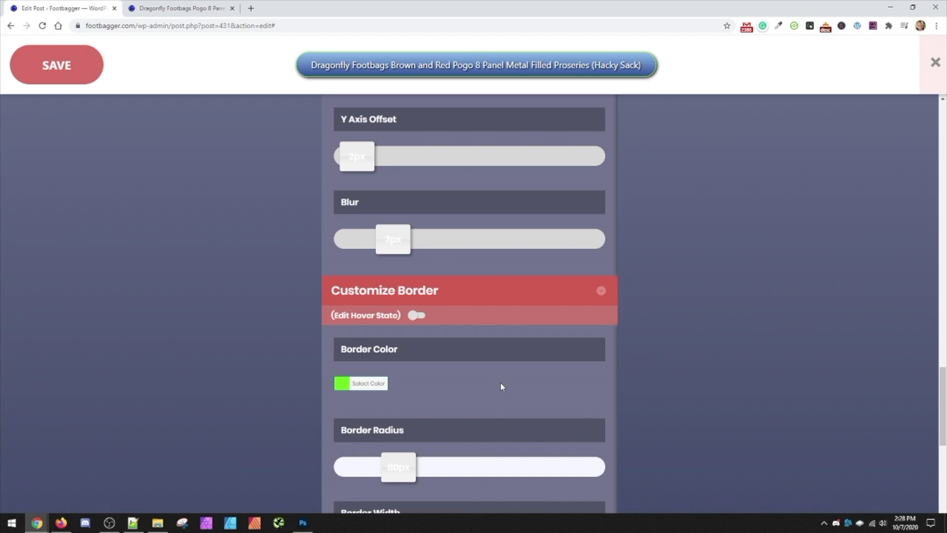
click(935, 62)
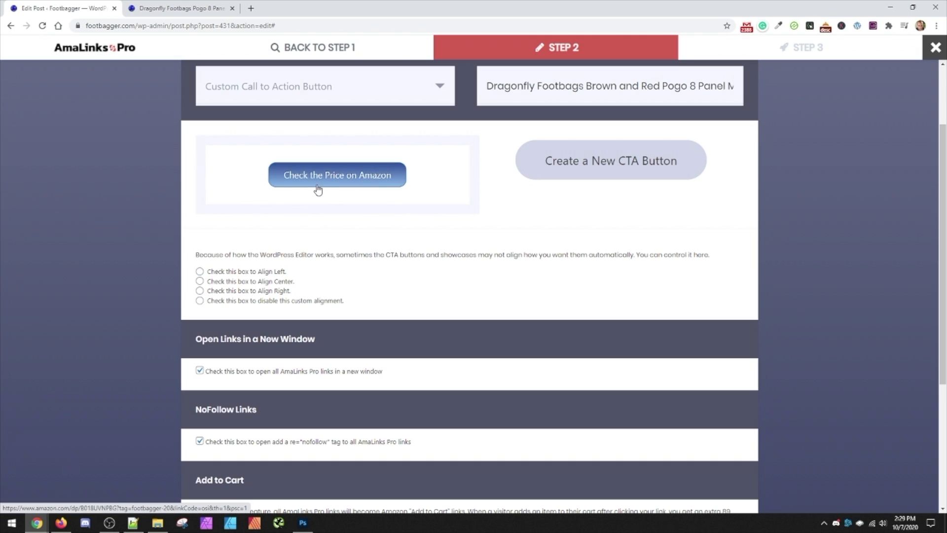
Step: Align the "Check the Price on Amazon" button to the center and insert it into the post
click(257, 281)
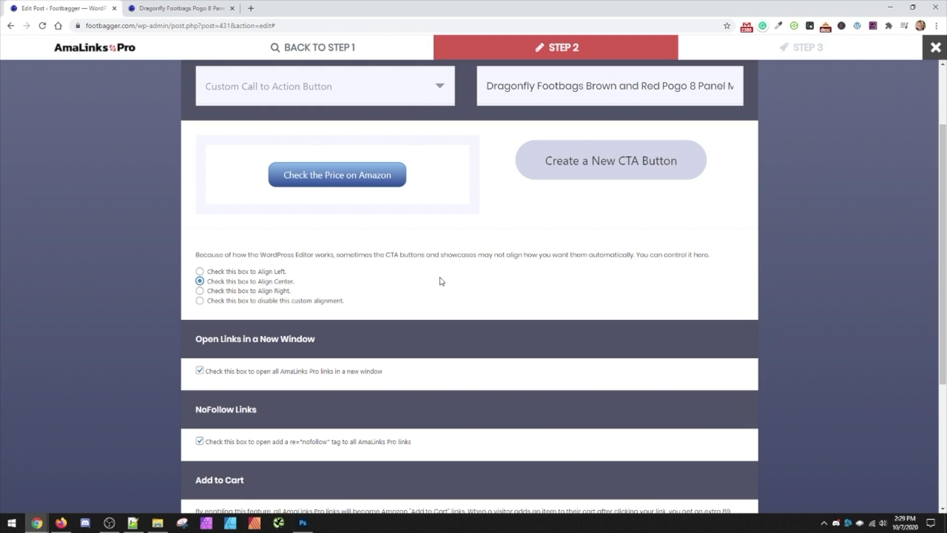
scroll(444, 277, down, 4)
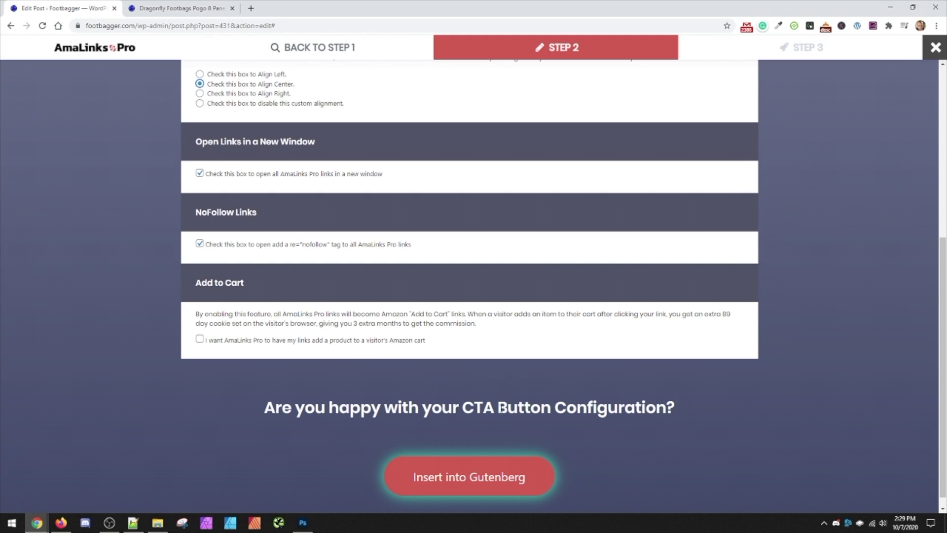
click(473, 464)
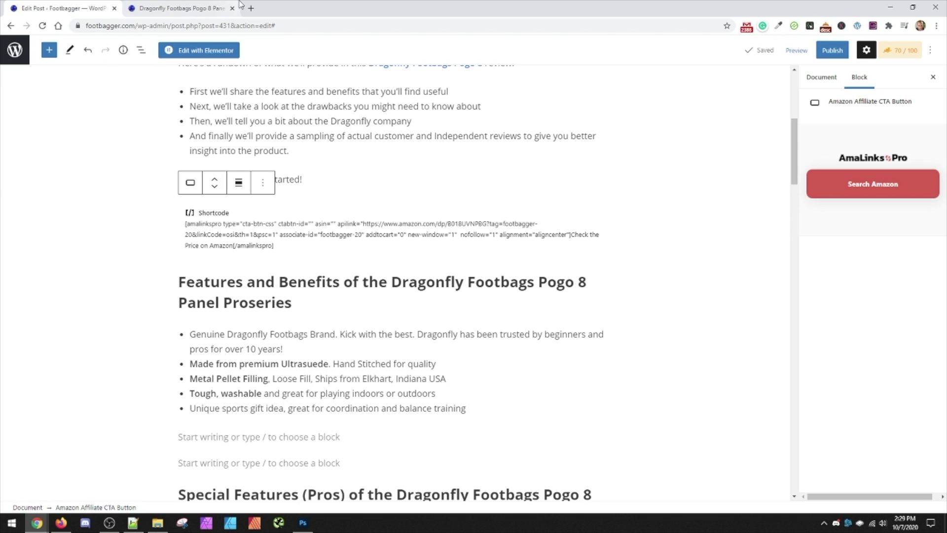
Step: Reload the post preview and examine the call-to-action button and the product showcase above it
click(156, 9)
click(40, 26)
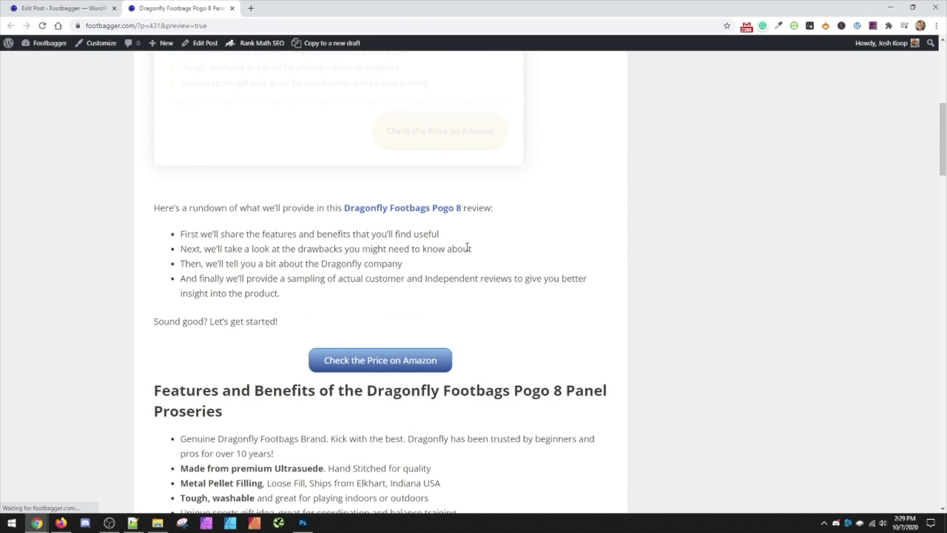
scroll(444, 256, down, 2)
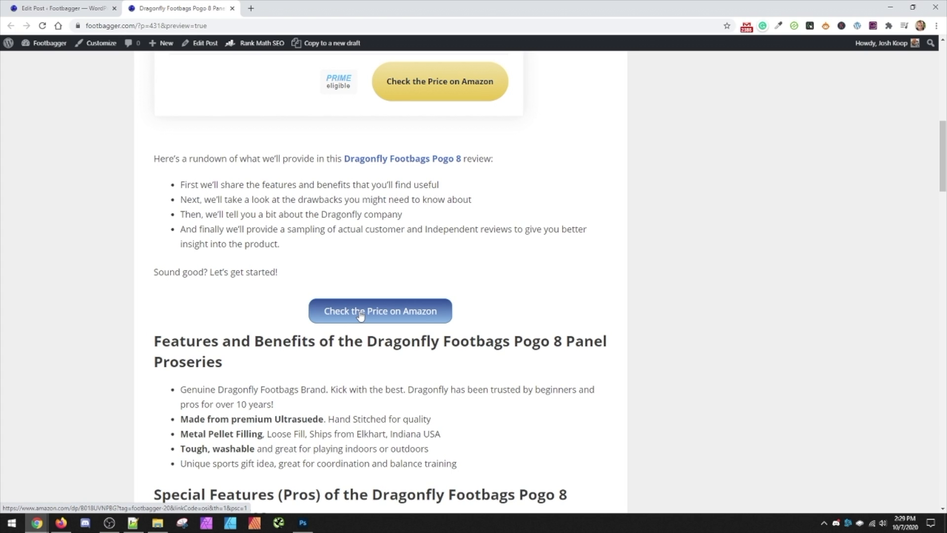
scroll(355, 269, up, 3)
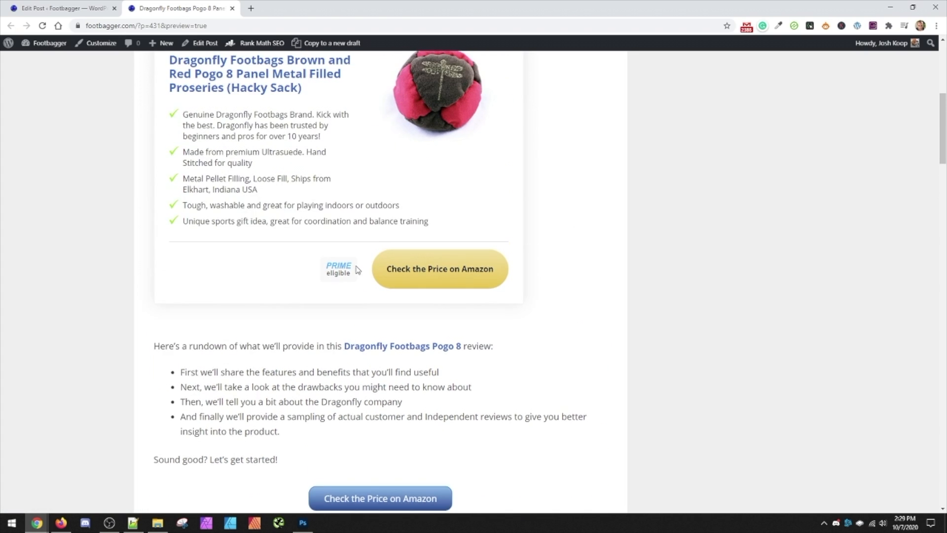
scroll(335, 276, up, 2)
drag(162, 126, 385, 379)
click(353, 416)
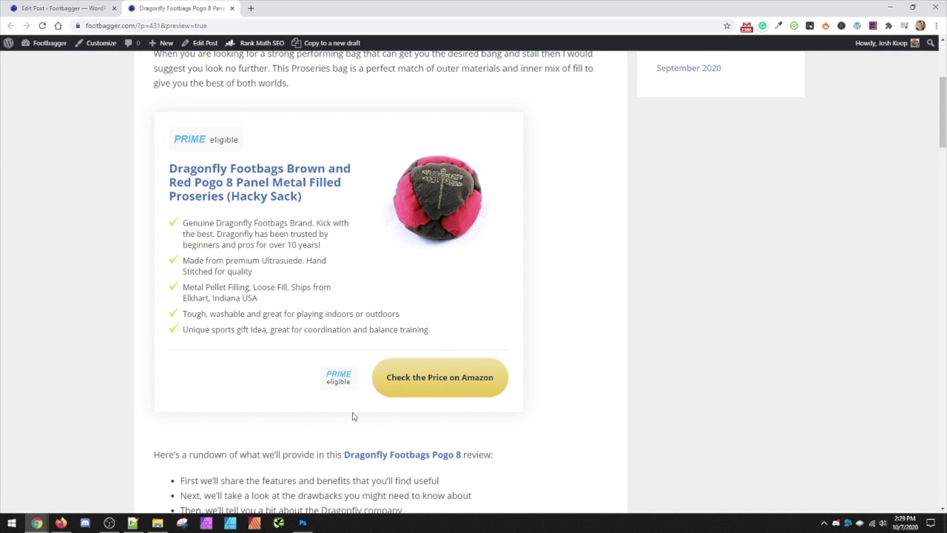
mouse_move(151, 423)
mouse_down()
mouse_move(299, 421)
mouse_move(160, 408)
mouse_move(186, 418)
mouse_move(146, 416)
mouse_up()
click(262, 395)
Step: Set hide-price to 0 in the product showcase shortcode of the review post
click(87, 5)
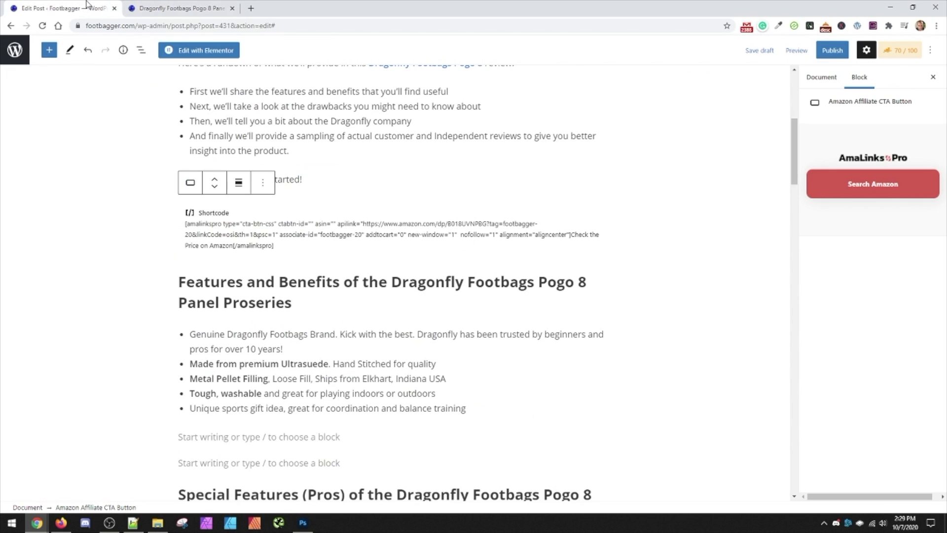
scroll(292, 229, up, 6)
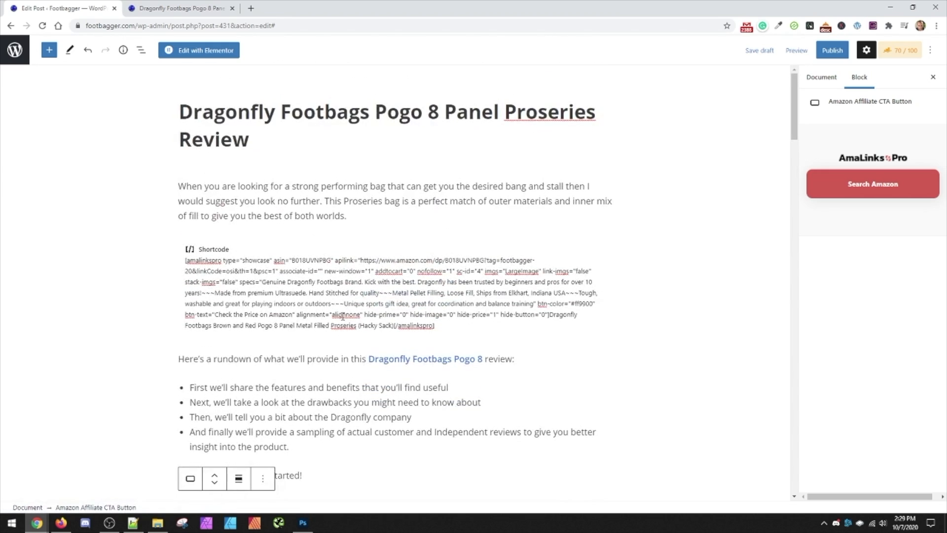
double_click(495, 314)
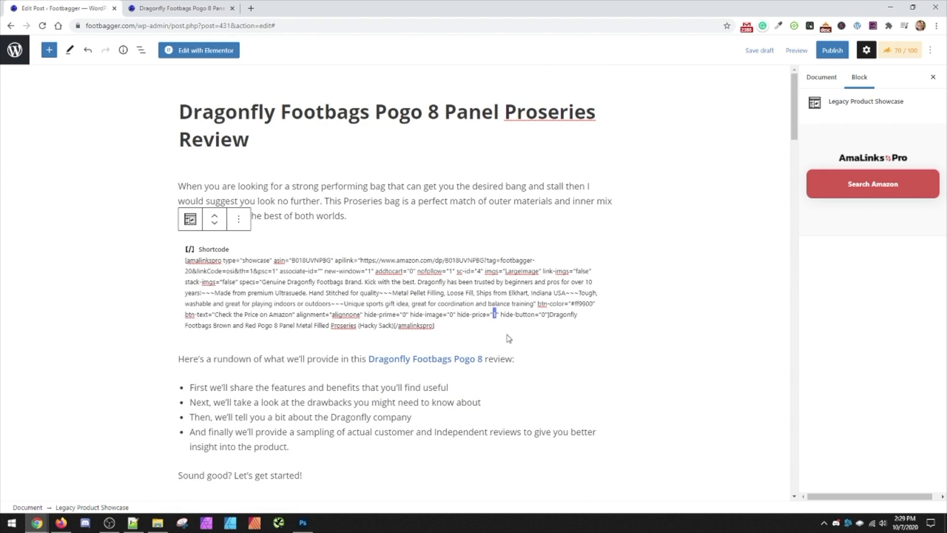
text(0)
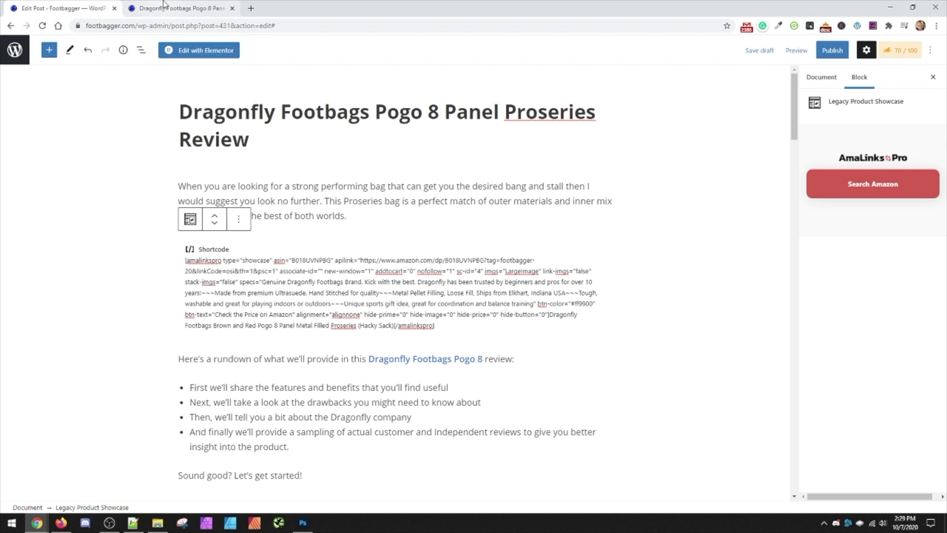
Step: Reload the post preview and examine the product showcase's price, the API price note beneath it and the call-to-action button further down
click(158, 8)
click(43, 27)
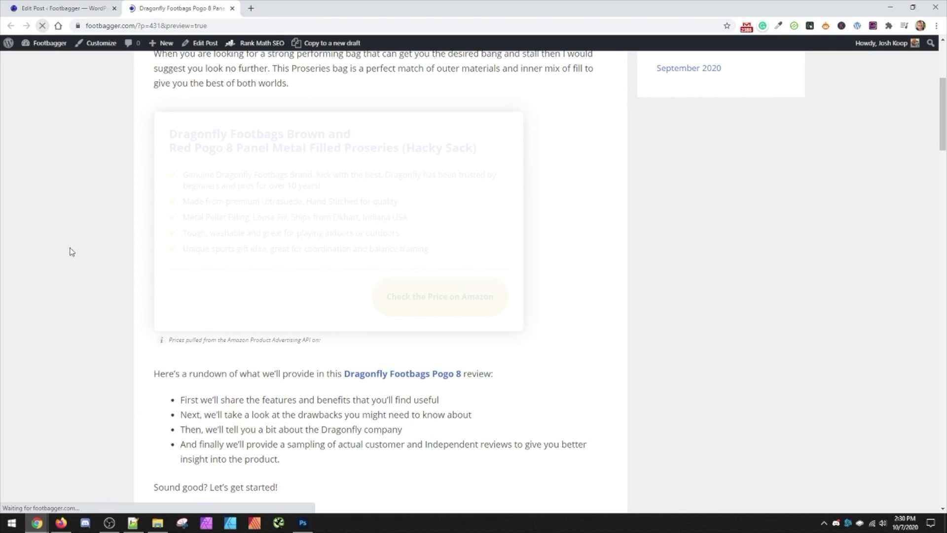
drag(405, 428, 150, 429)
click(148, 422)
triple_click(161, 422)
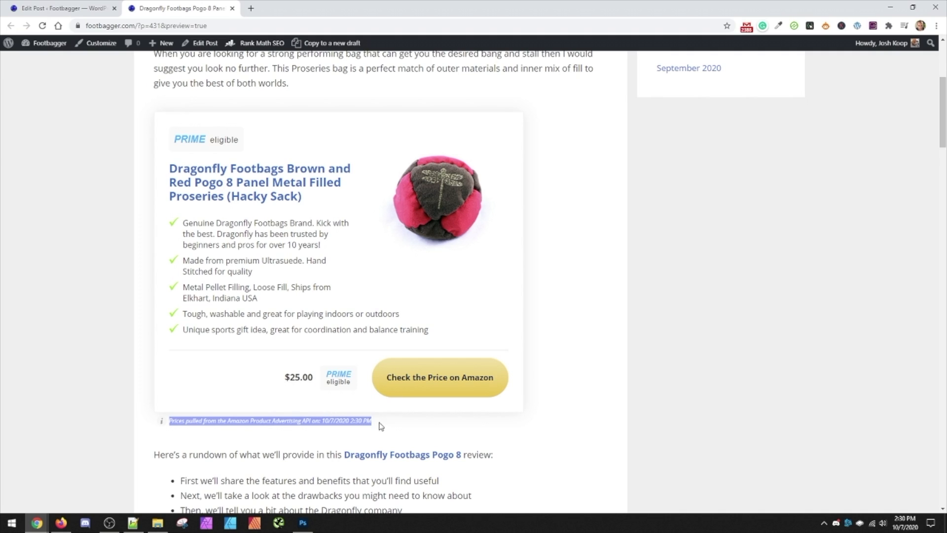
click(395, 424)
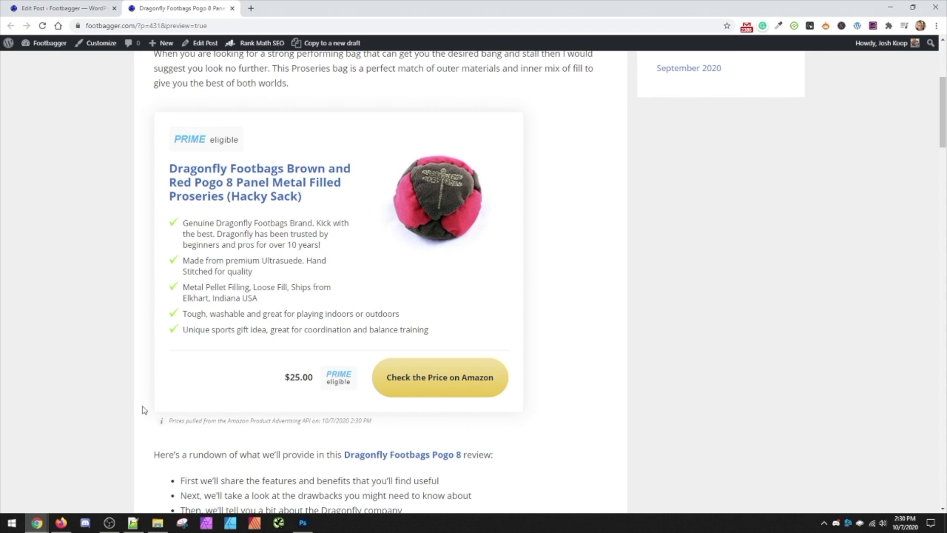
mouse_move(156, 417)
mouse_down()
mouse_move(230, 420)
mouse_move(164, 421)
mouse_up()
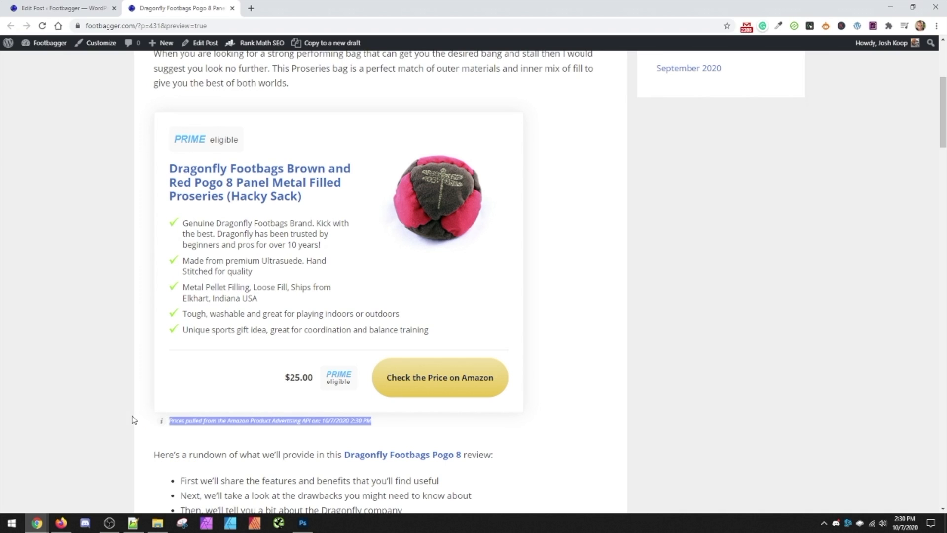
click(398, 431)
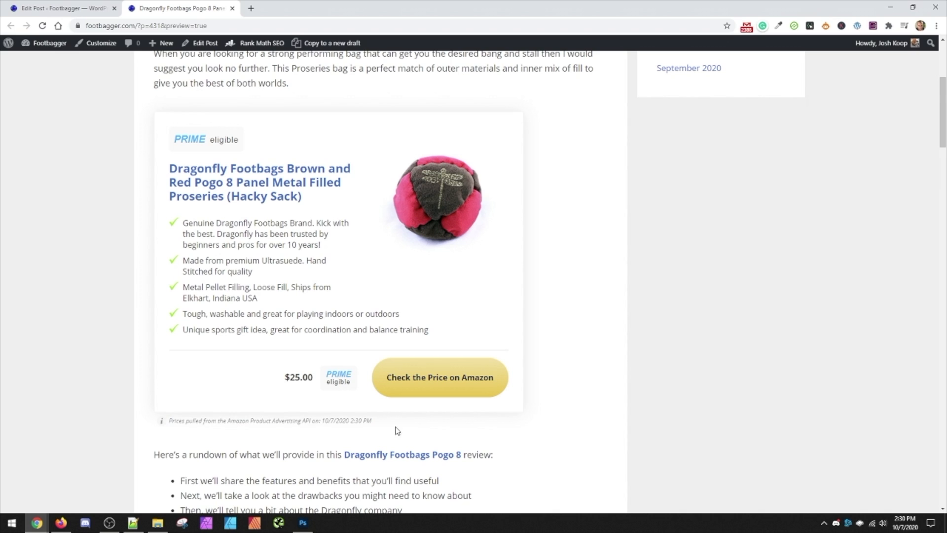
scroll(86, 304, down, 9)
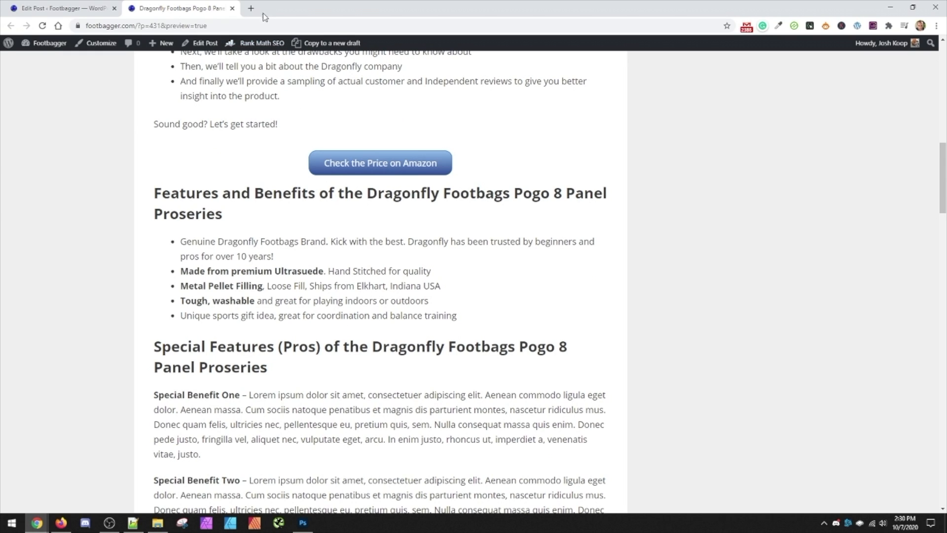
Step: Insert an Amazon Affiliate Image Link block below the Features and Benefits list in the review post
click(90, 8)
scroll(342, 286, down, 4)
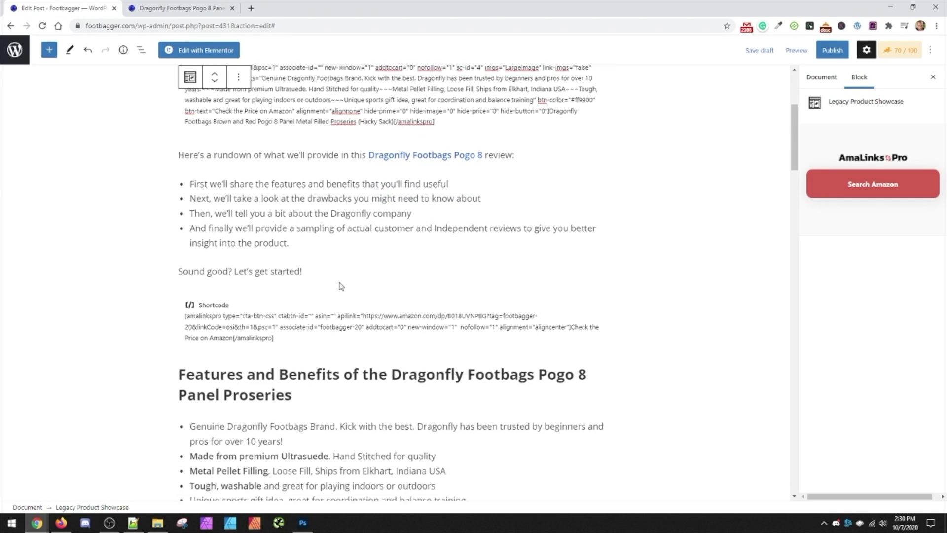
scroll(342, 286, down, 5)
click(334, 286)
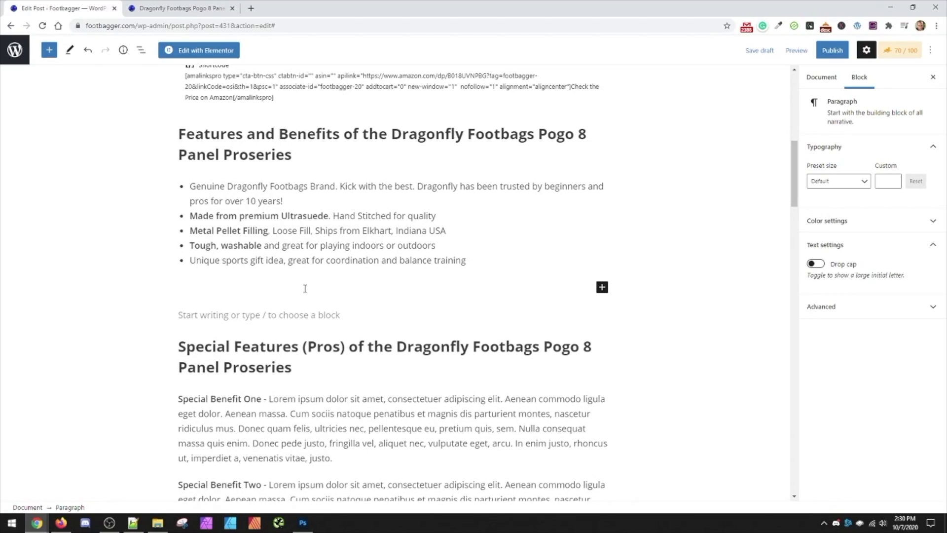
click(601, 288)
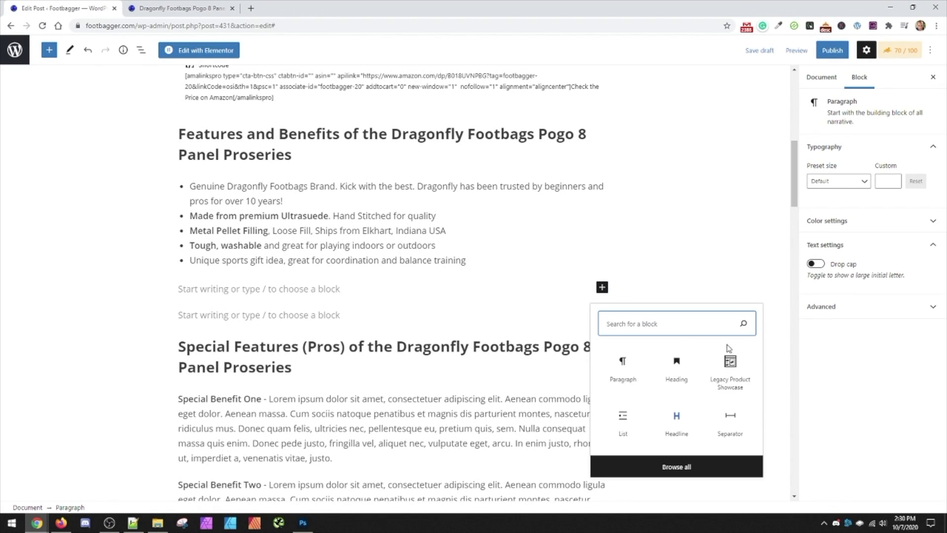
text(image)
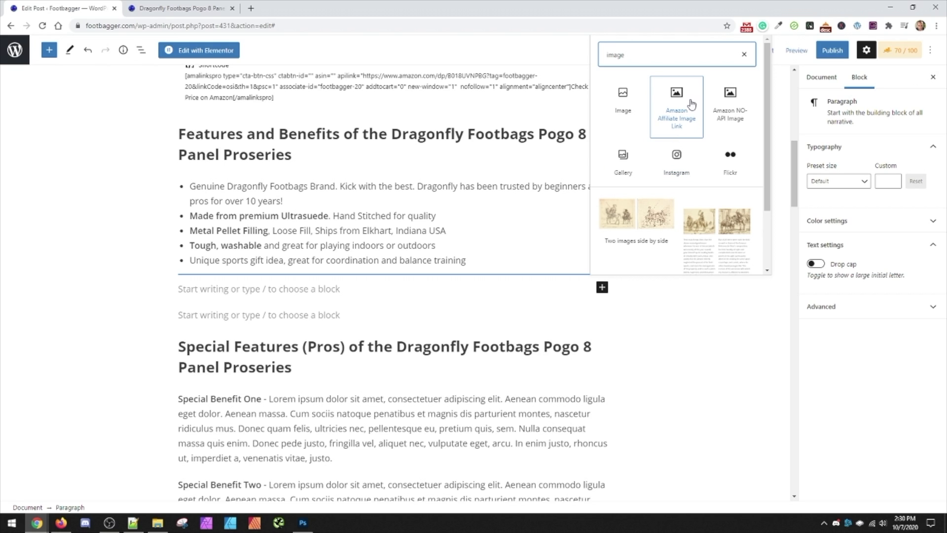
click(675, 111)
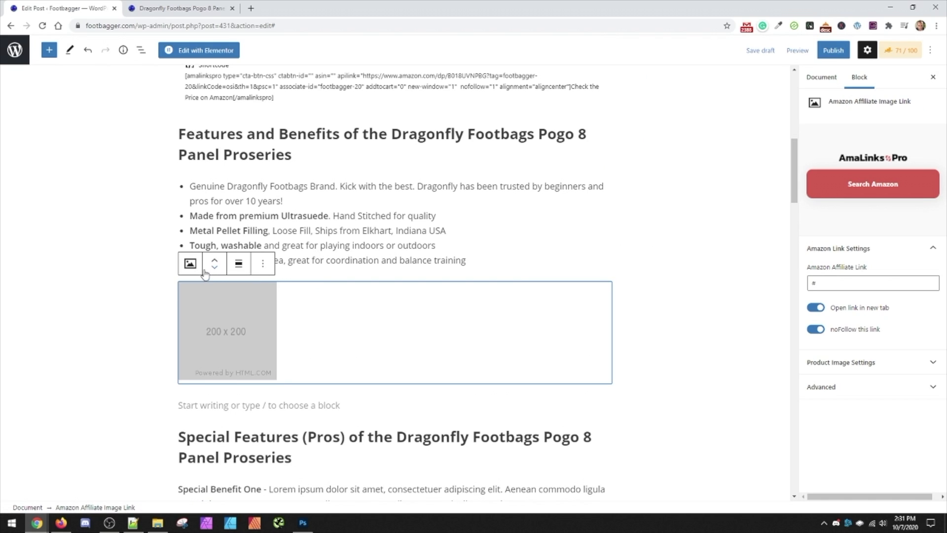
Step: Search Amazon for the image block using the product name copied from the Features and Benefits heading, and choose the Dragonfly Pogo 8 Panel footbag
drag(429, 142, 315, 157)
key(ctrl+c)
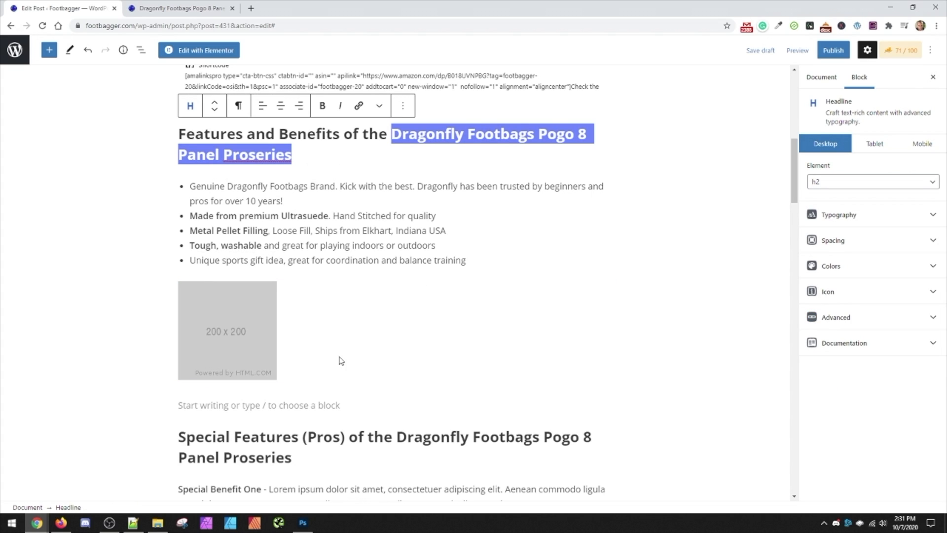
click(228, 313)
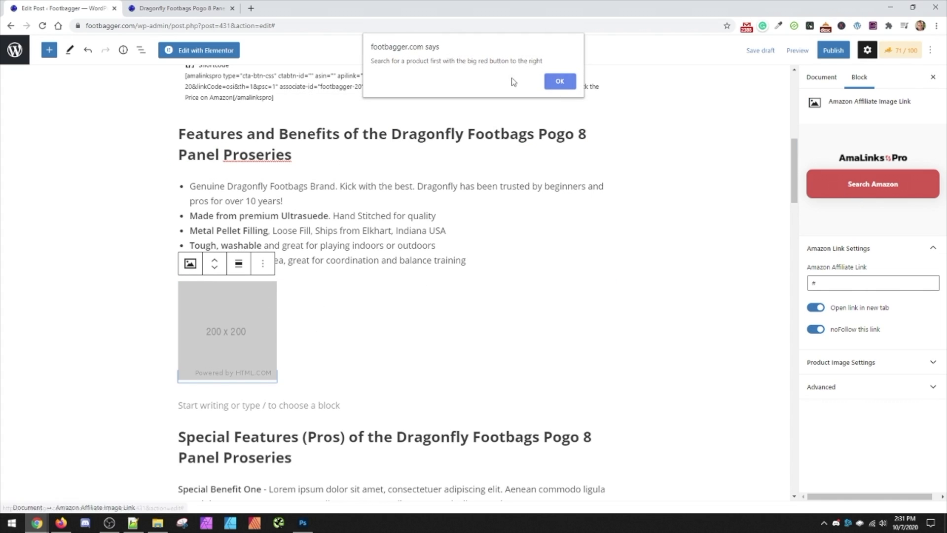
click(560, 81)
click(864, 187)
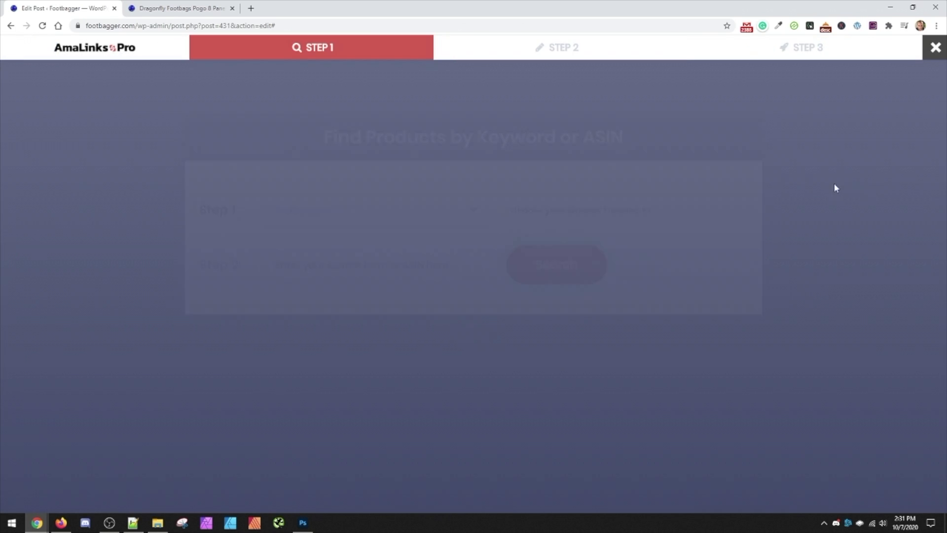
click(486, 257)
key(ctrl+v)
click(539, 256)
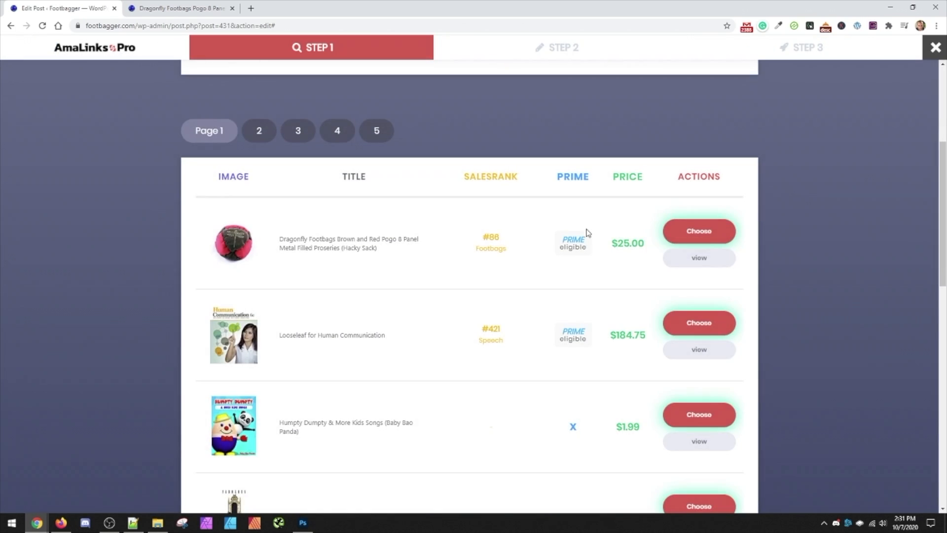
click(670, 239)
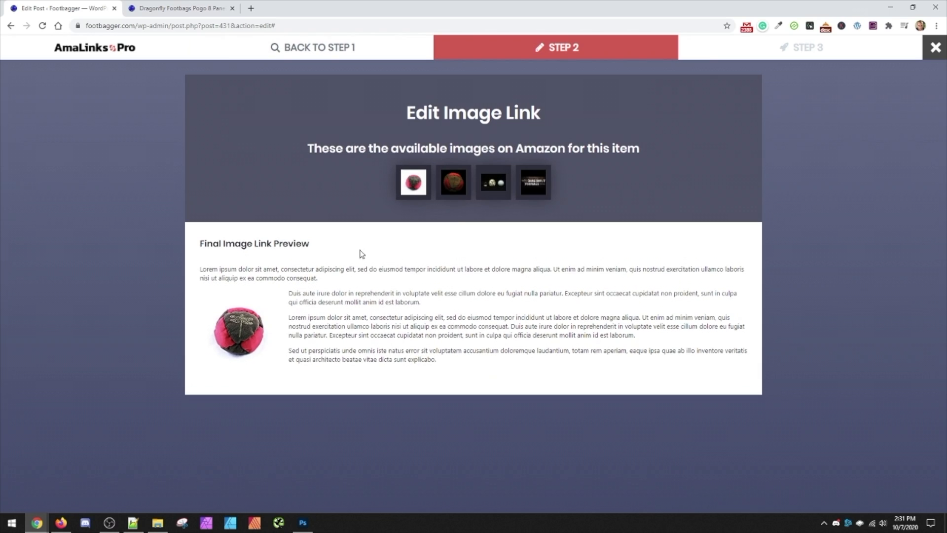
Step: Insert the large version of the first available product image, the brown and red footbag on white
mouse_move(419, 190)
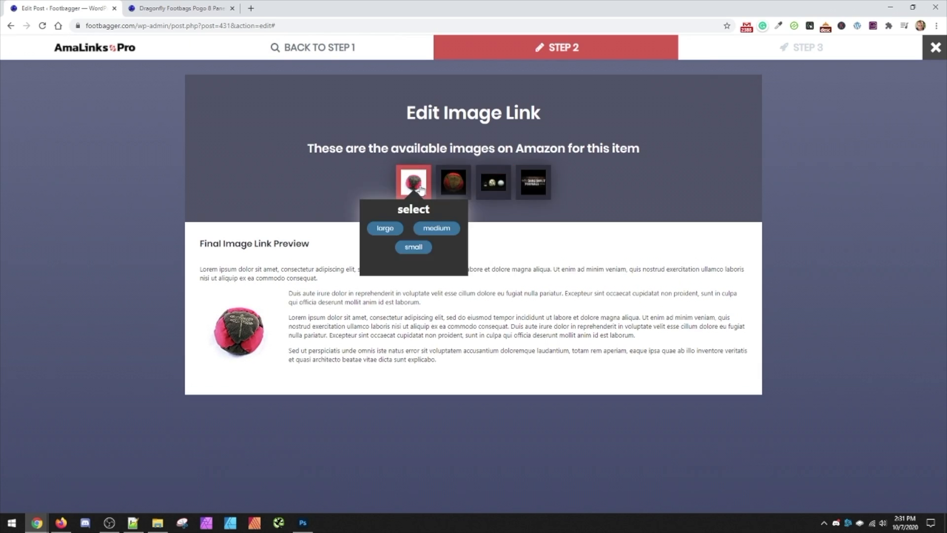
mouse_move(528, 189)
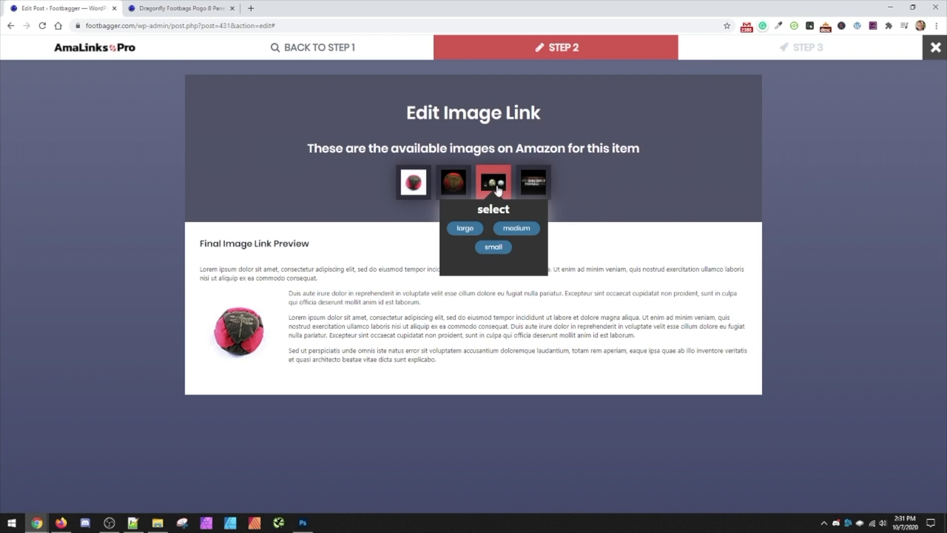
mouse_move(454, 184)
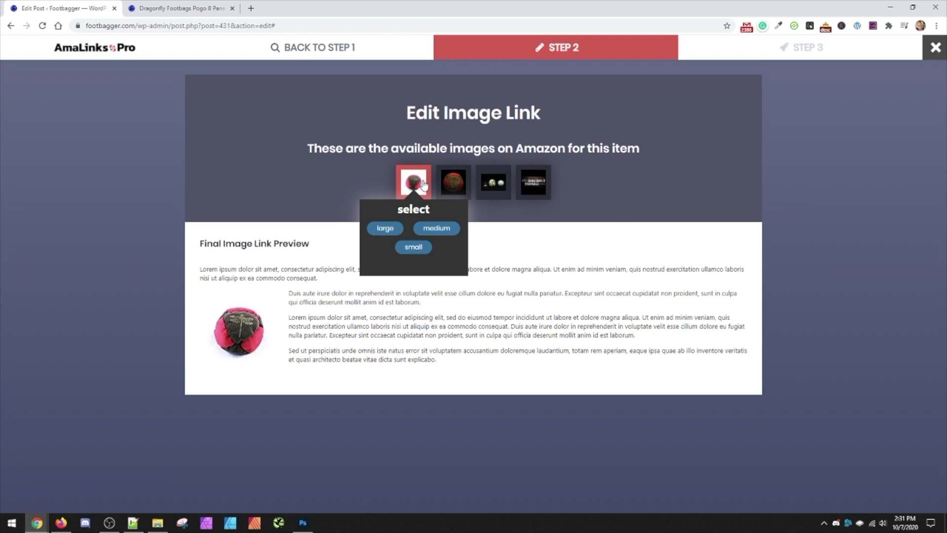
click(385, 228)
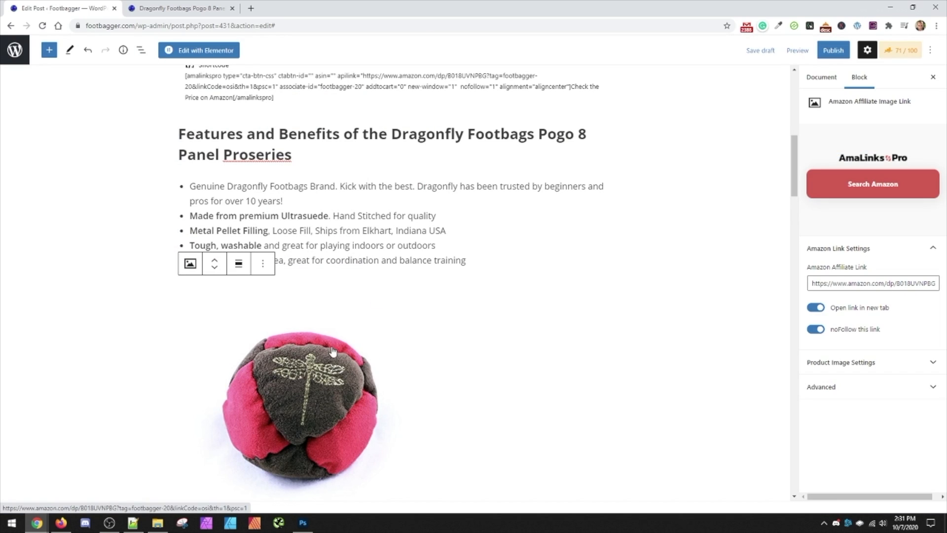
Step: Align the footbag image to the center and save the post draft
scroll(254, 359, down, 2)
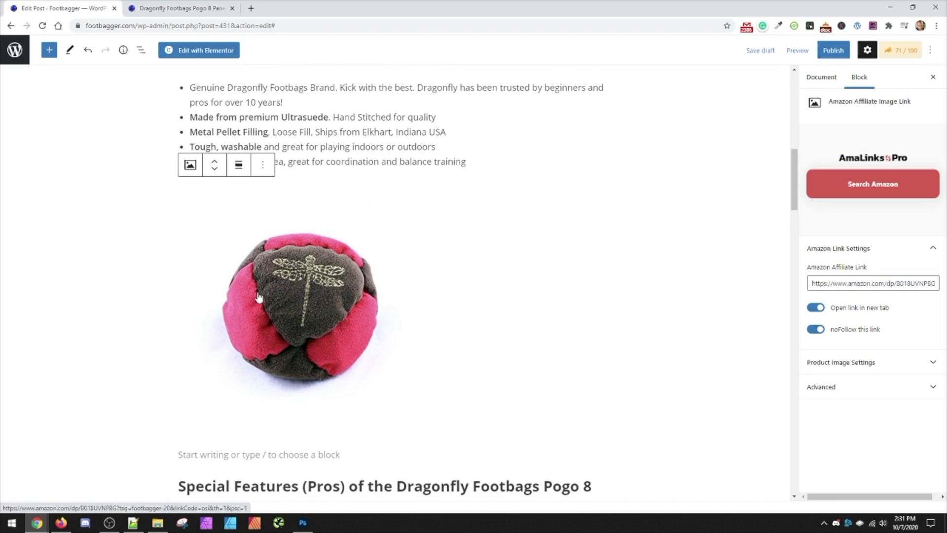
click(244, 168)
click(254, 217)
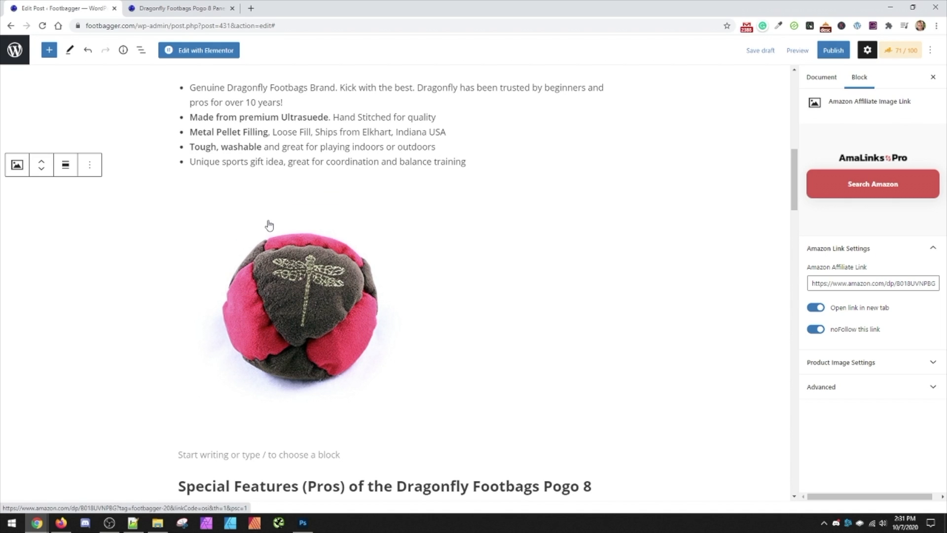
click(760, 50)
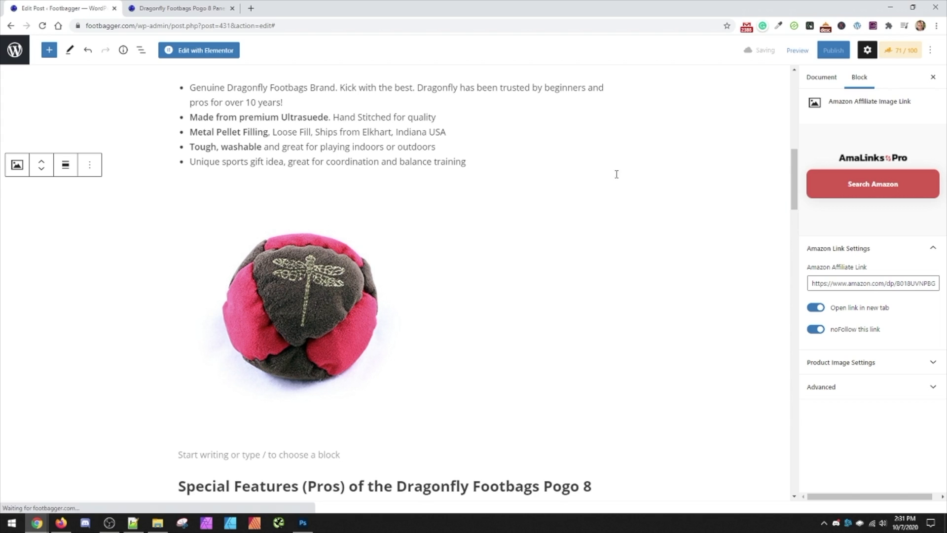
Step: Duplicate the "Check the Price on Amazon" call-to-action button block above the Features and Benefits heading
scroll(494, 296, down, 3)
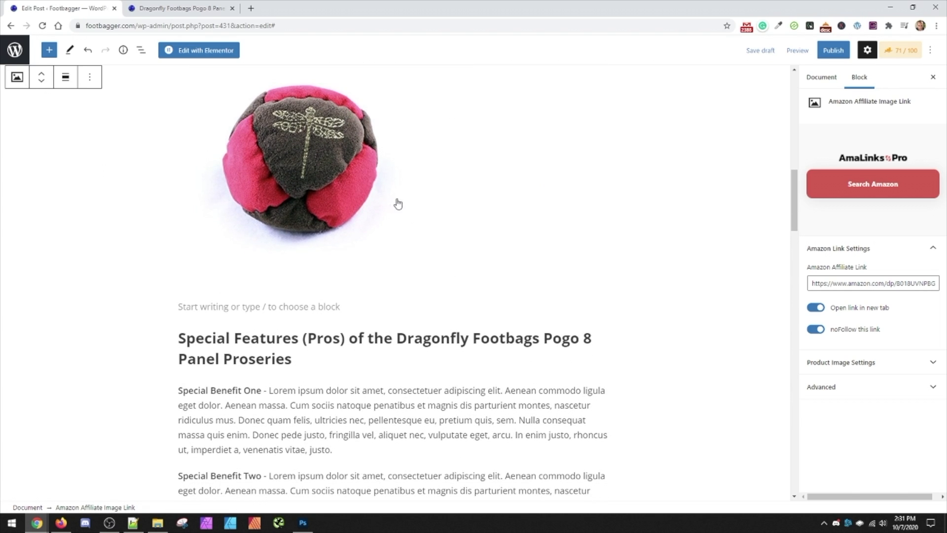
scroll(463, 246, down, 2)
click(277, 207)
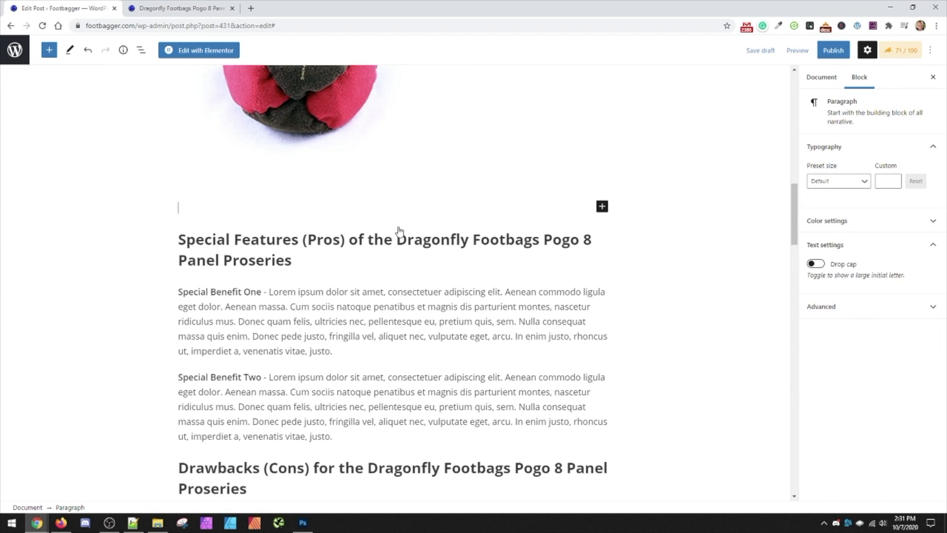
scroll(380, 198, up, 3)
scroll(380, 197, up, 5)
scroll(303, 316, down, 2)
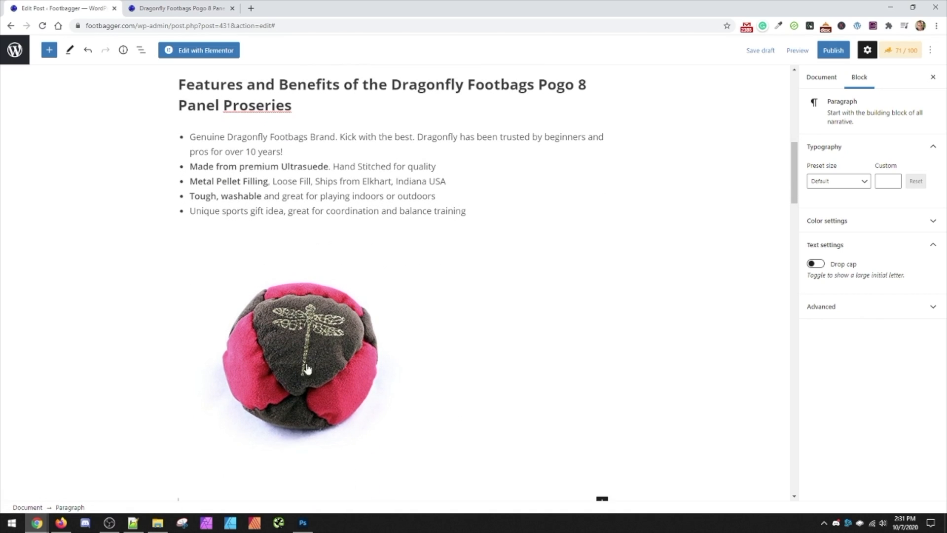
scroll(395, 344, down, 1)
scroll(336, 298, up, 6)
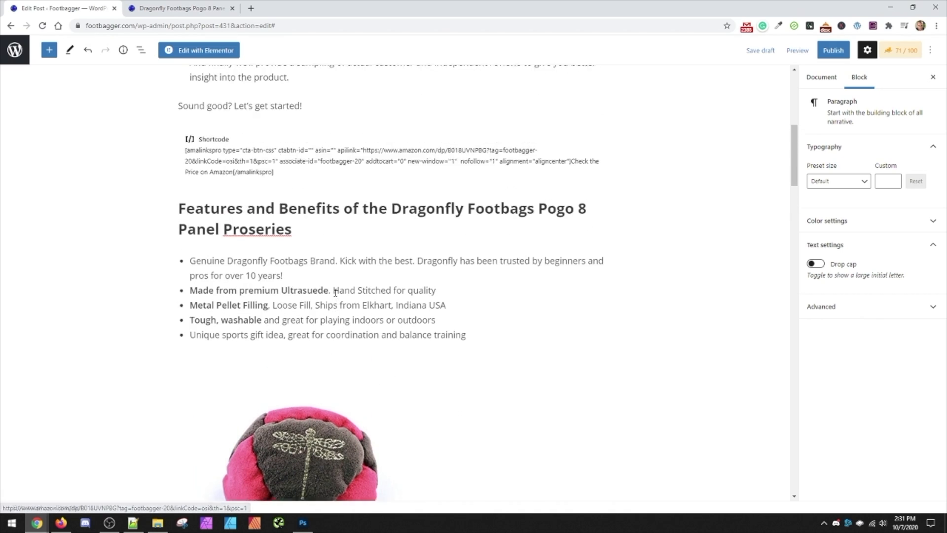
click(313, 275)
click(264, 229)
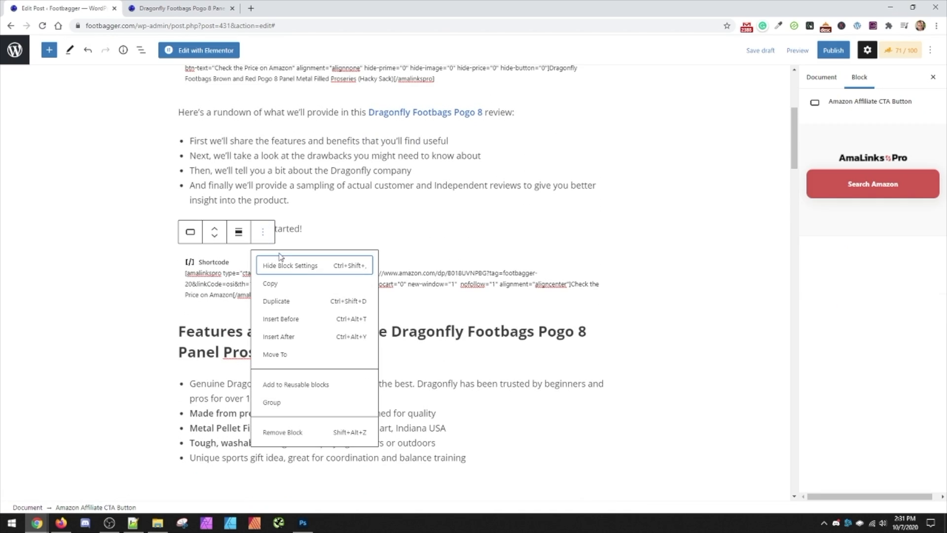
click(289, 303)
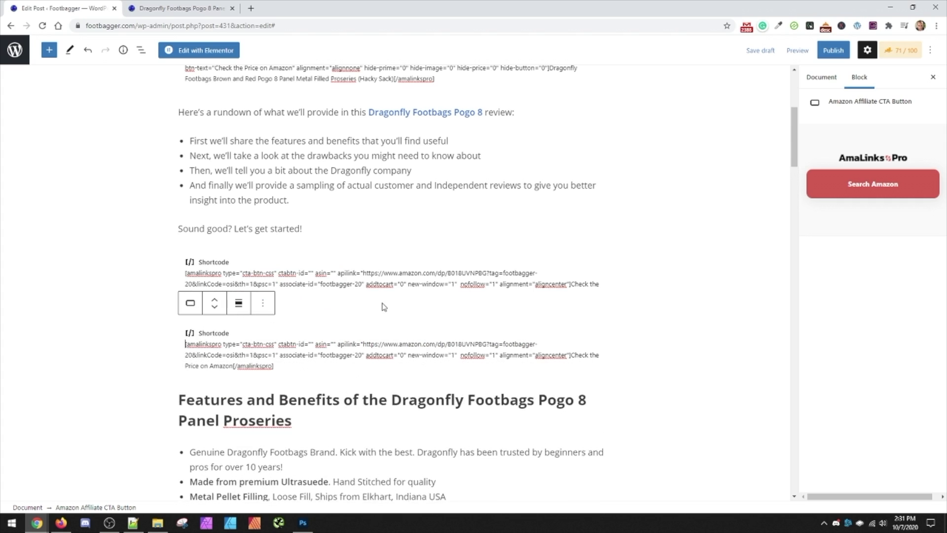
Step: Move the duplicated call-to-action button block directly below the footbag image and save the draft
click(214, 309)
click(215, 310)
click(214, 310)
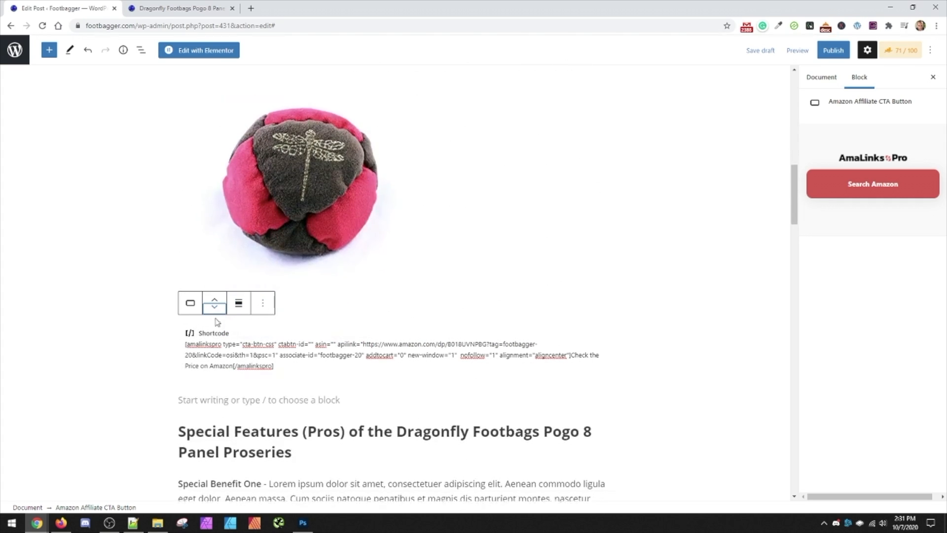
click(760, 49)
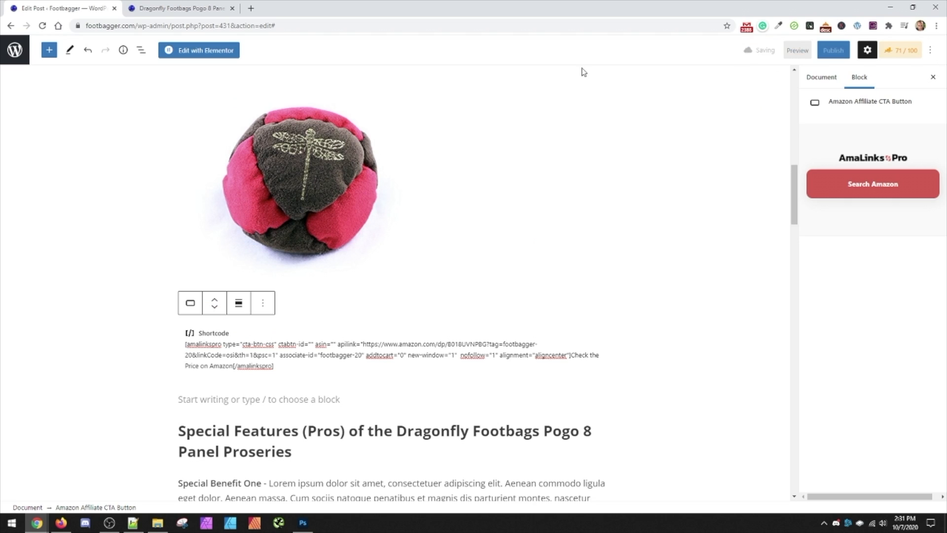
Step: Reload the post preview and examine the linked footbag image and the call-to-action button below it
click(196, 6)
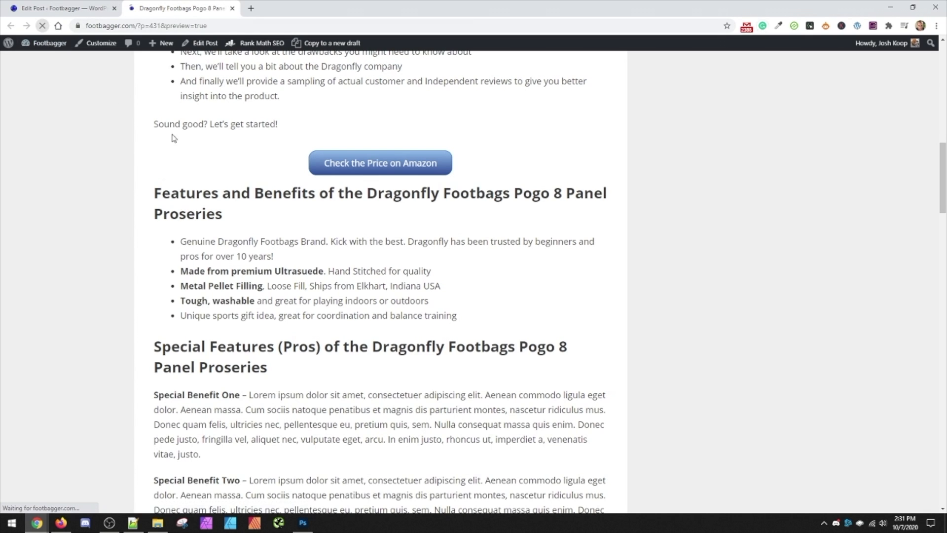
scroll(376, 251, down, 7)
scroll(391, 269, up, 2)
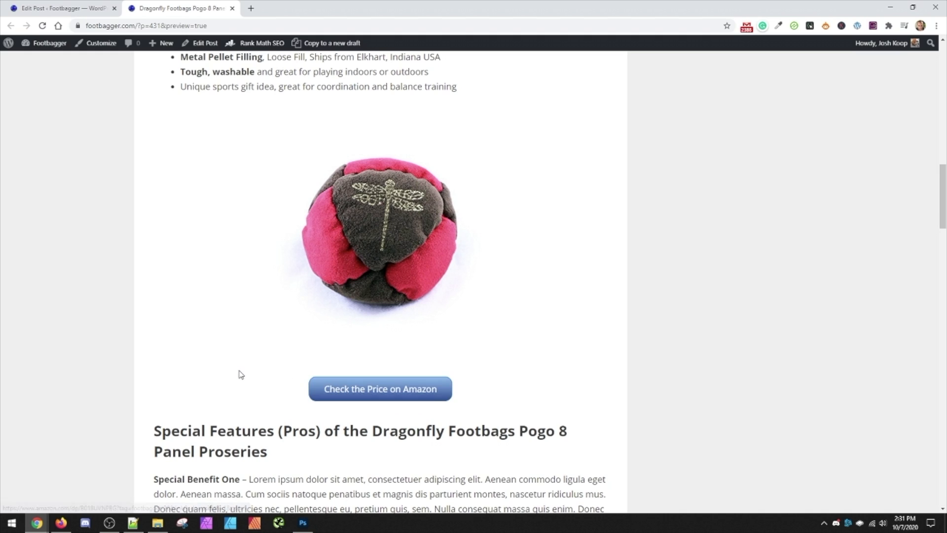
scroll(387, 256, up, 2)
scroll(365, 222, down, 1)
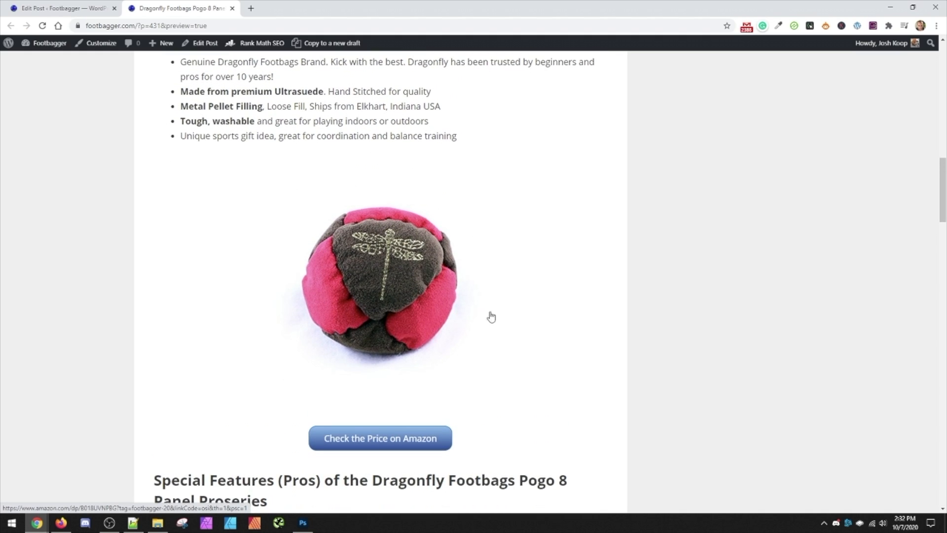
scroll(491, 317, down, 1)
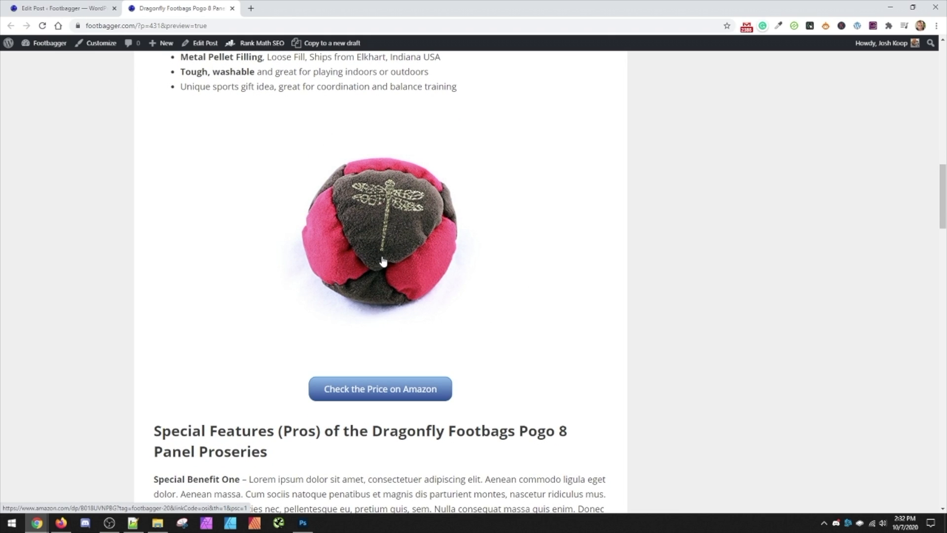
Step: Return to the post editor and duplicate the "Check the Price on Amazon" button block below the footbag image
scroll(383, 262, down, 4)
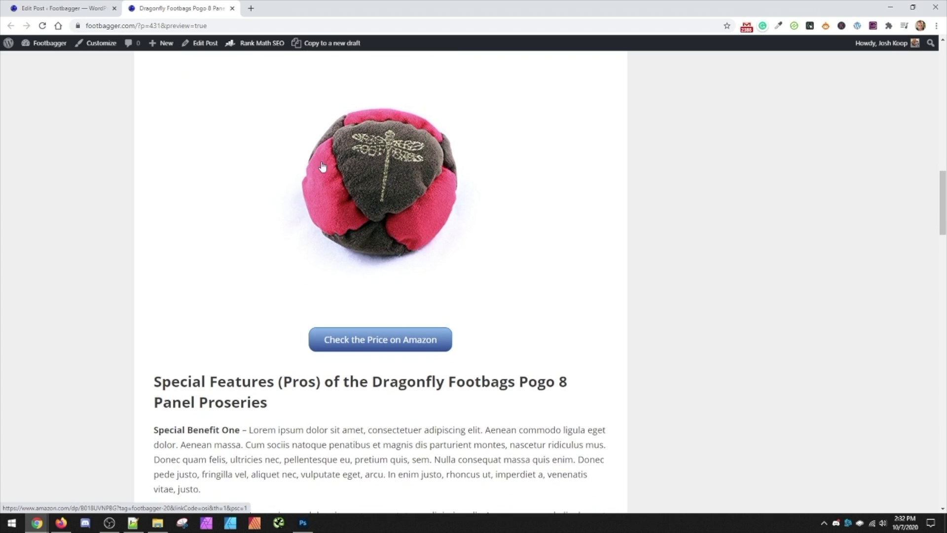
scroll(327, 163, down, 6)
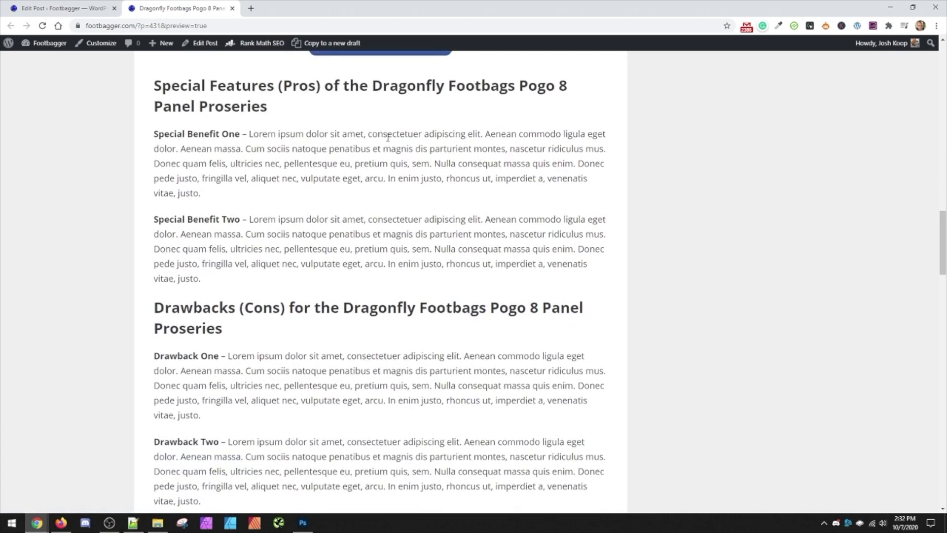
scroll(396, 171, down, 2)
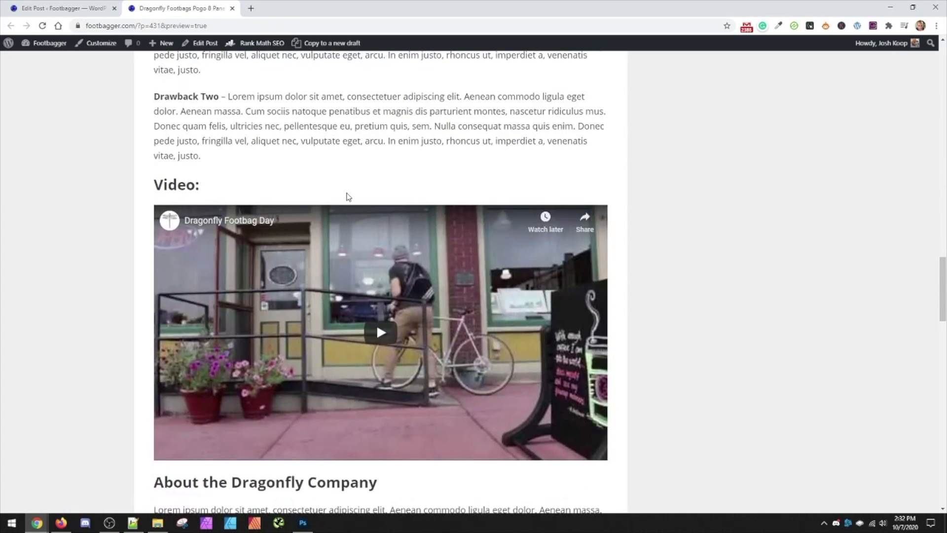
click(61, 8)
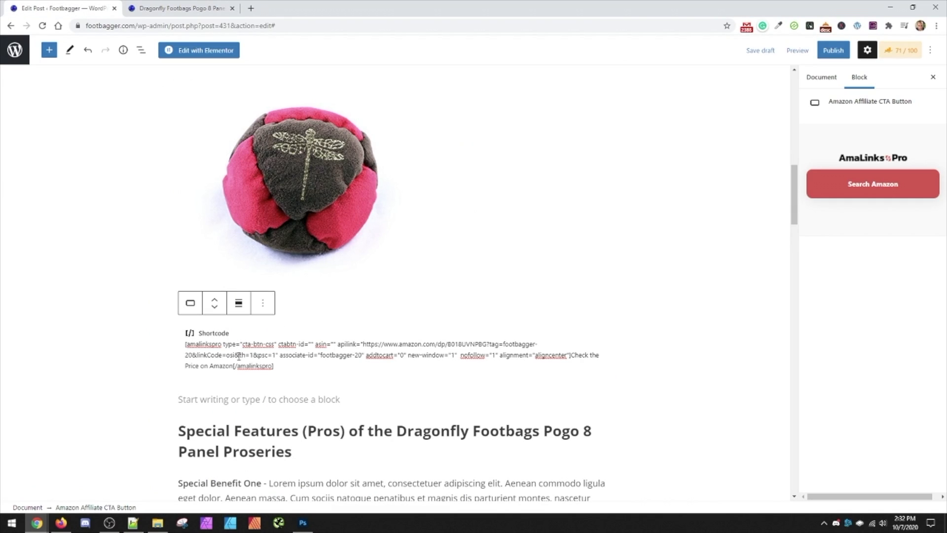
click(265, 307)
click(290, 140)
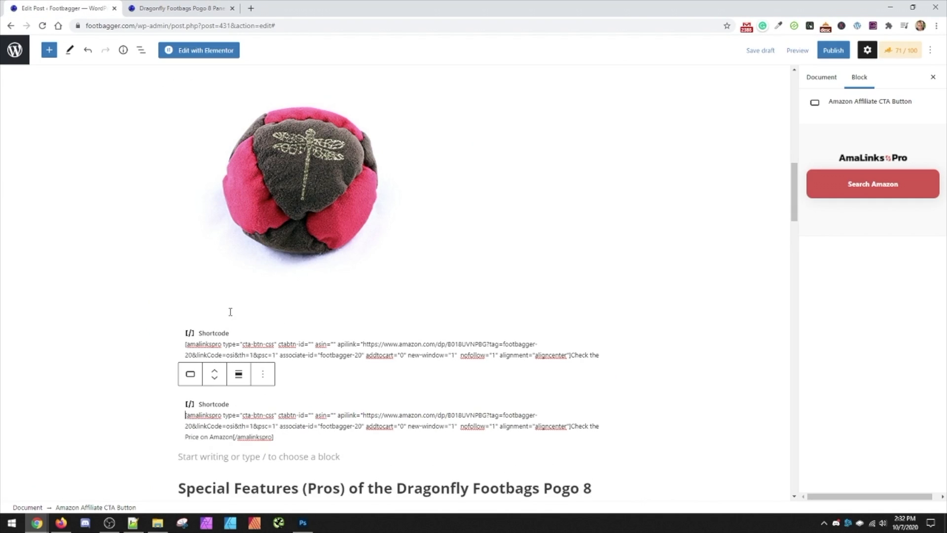
Step: Move the duplicated call-to-action button block down below the video, directly above the "About the Dragonfly Company" heading
click(217, 379)
click(218, 379)
click(217, 379)
click(217, 379)
click(218, 379)
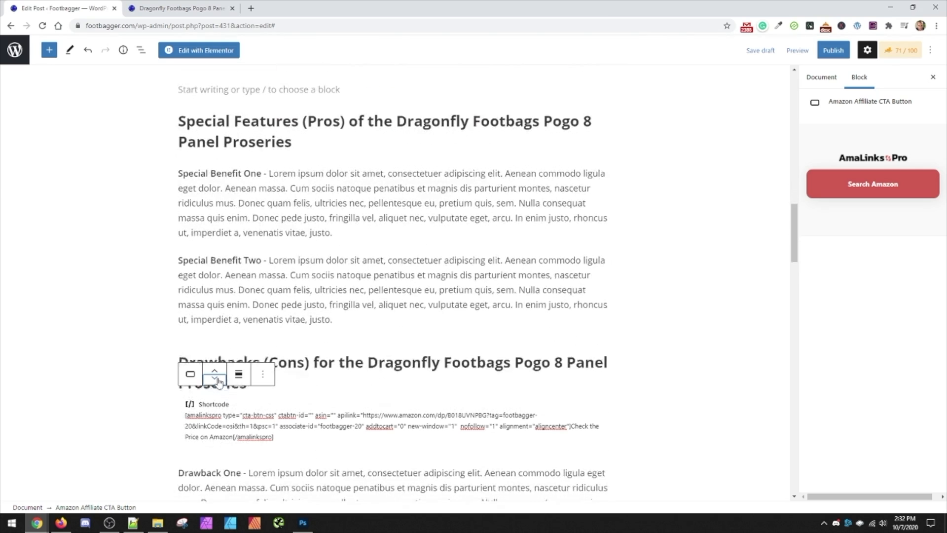
click(218, 380)
click(218, 381)
click(218, 381)
click(219, 380)
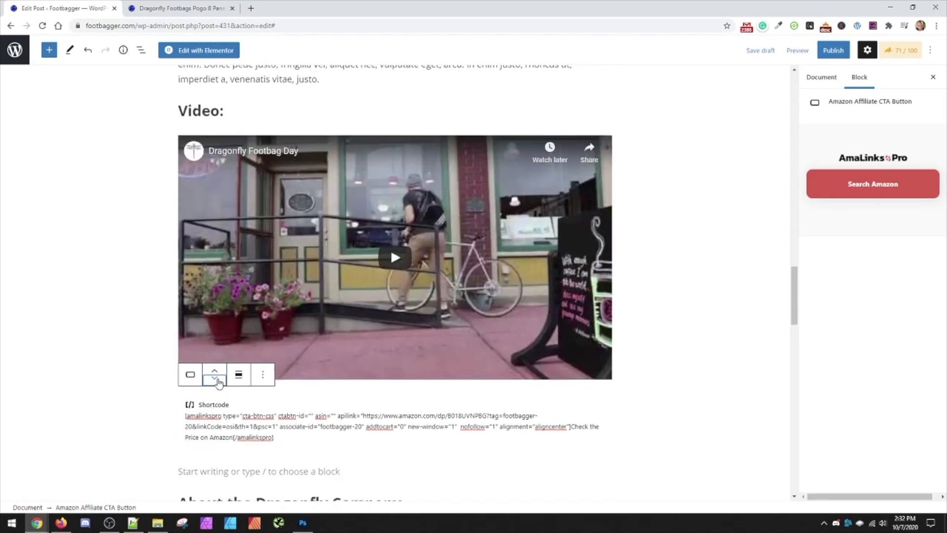
click(218, 381)
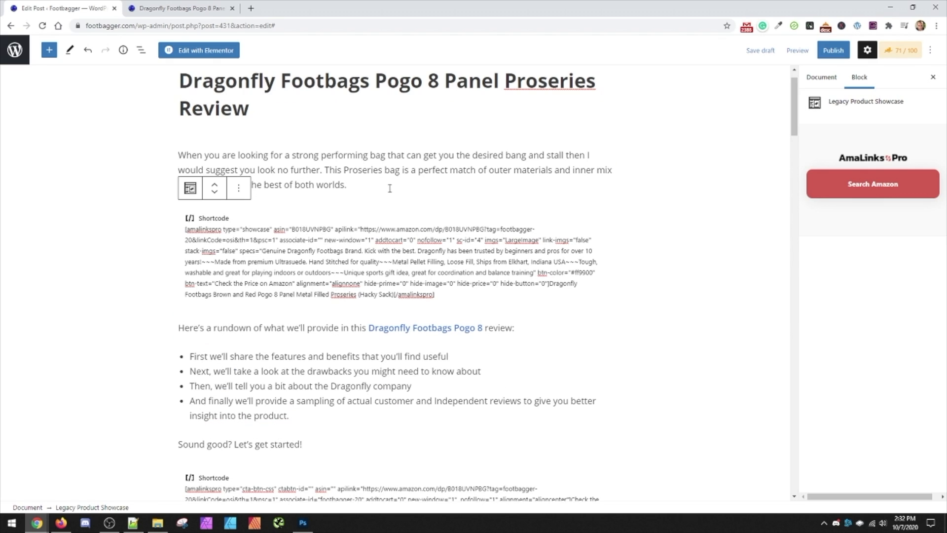
Step: Review the post from the product showcase down to the call-to-action button below the video to check the placement of the affiliate elements
click(179, 6)
click(48, 9)
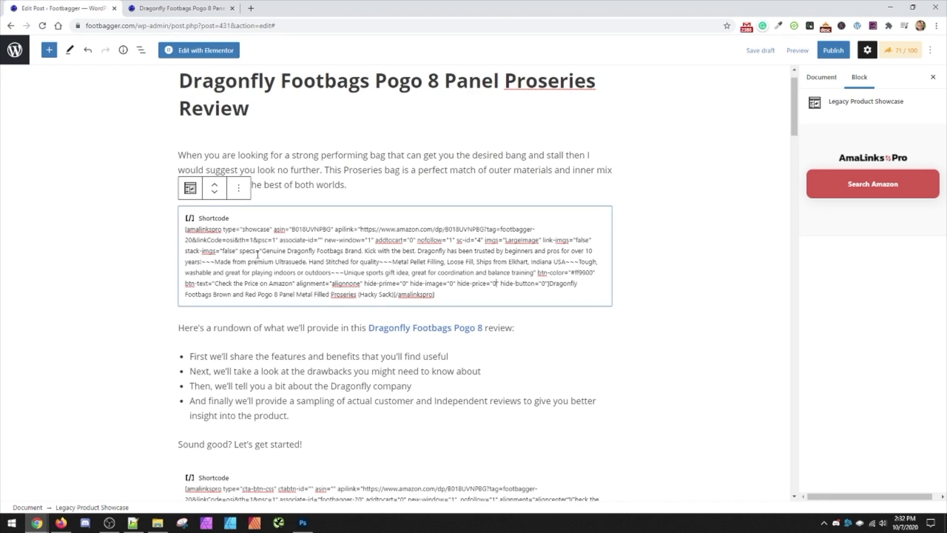
scroll(404, 258, down, 2)
scroll(404, 258, down, 20)
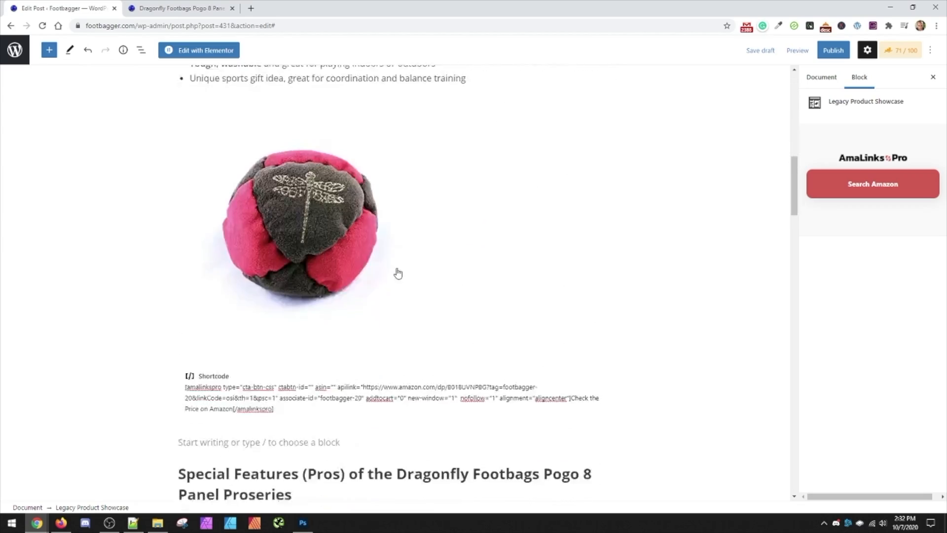
scroll(332, 205, up, 4)
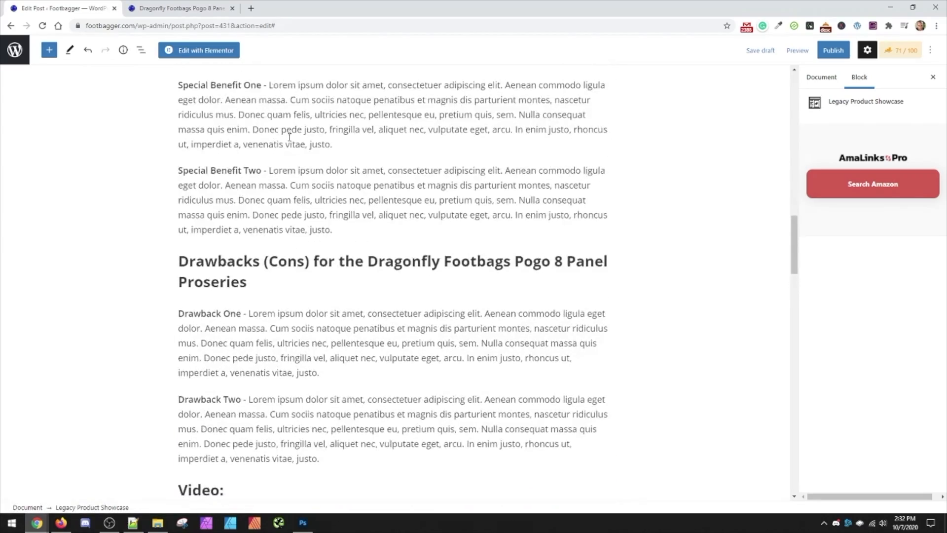
scroll(300, 132, down, 1)
scroll(310, 125, down, 9)
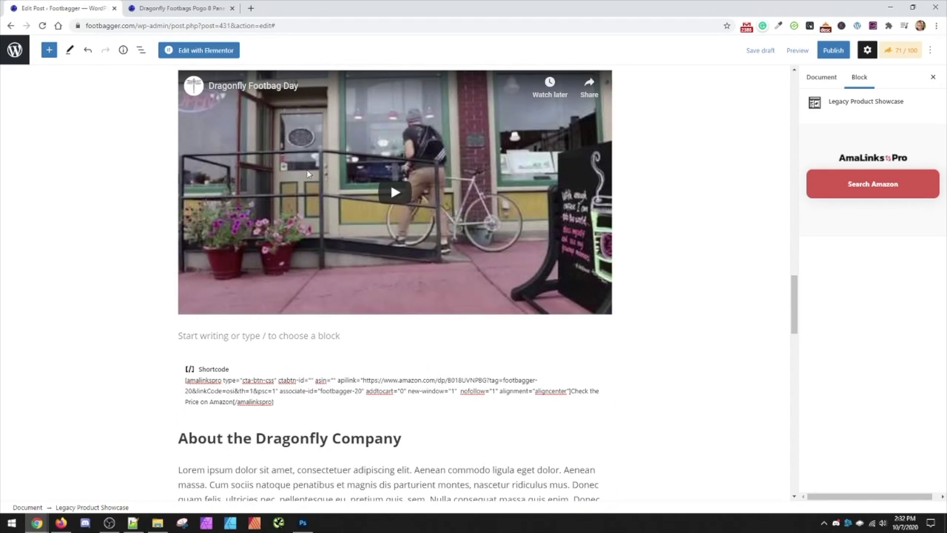
click(298, 379)
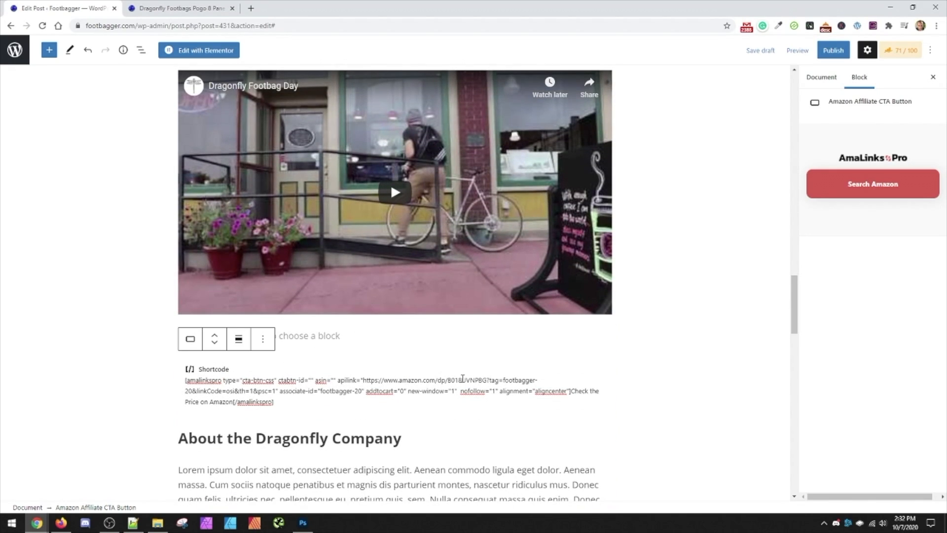
mouse_move(400, 329)
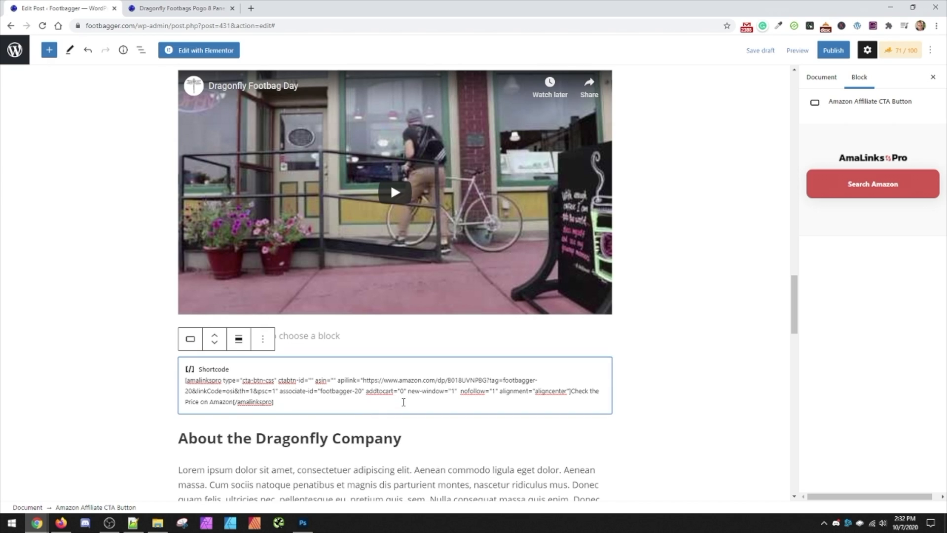
Step: Insert an Amazon Affiliate Image Link block below the "About the Dragonfly Company" heading and align it right
scroll(336, 390, down, 3)
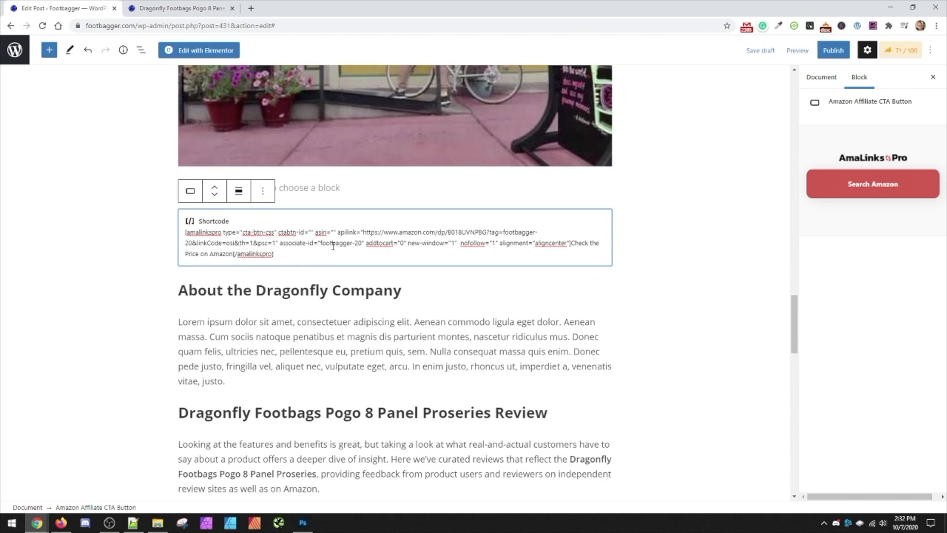
scroll(333, 246, down, 1)
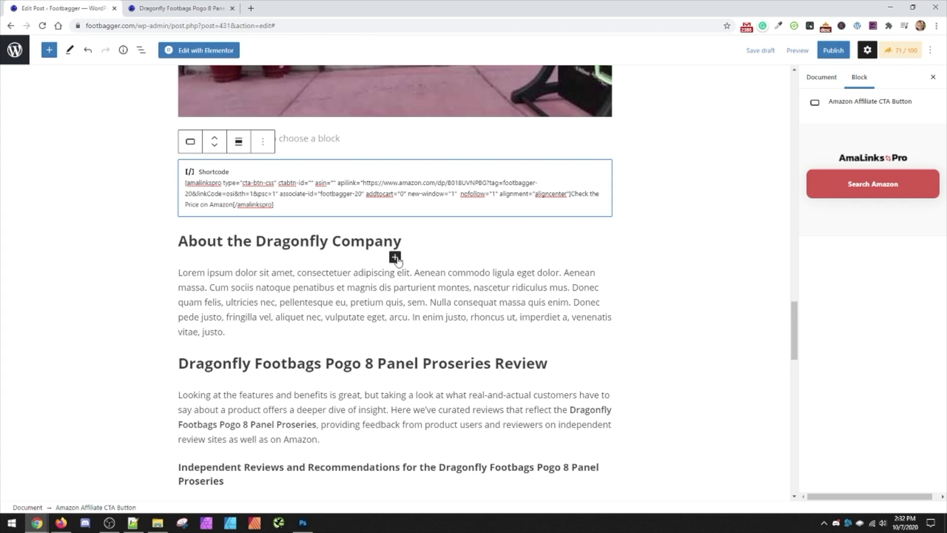
click(394, 257)
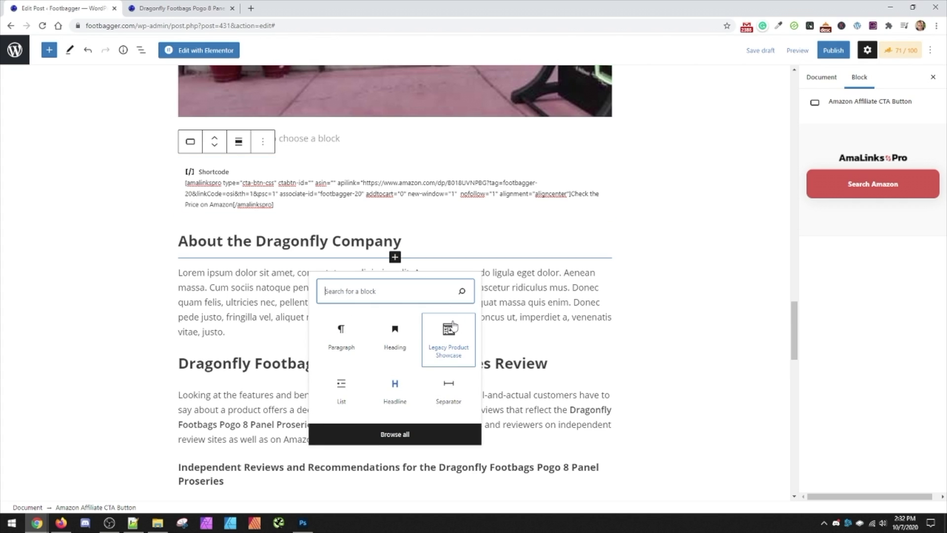
text(image)
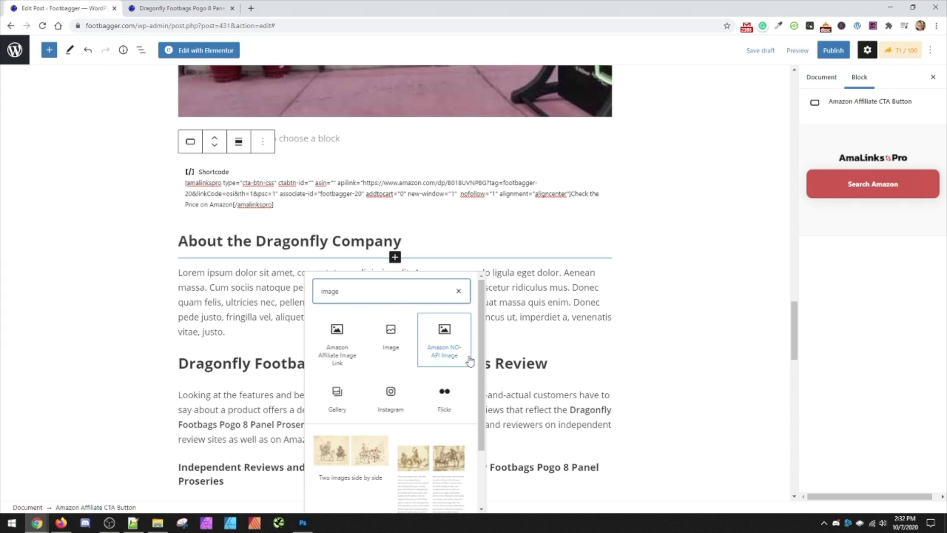
click(344, 338)
click(239, 247)
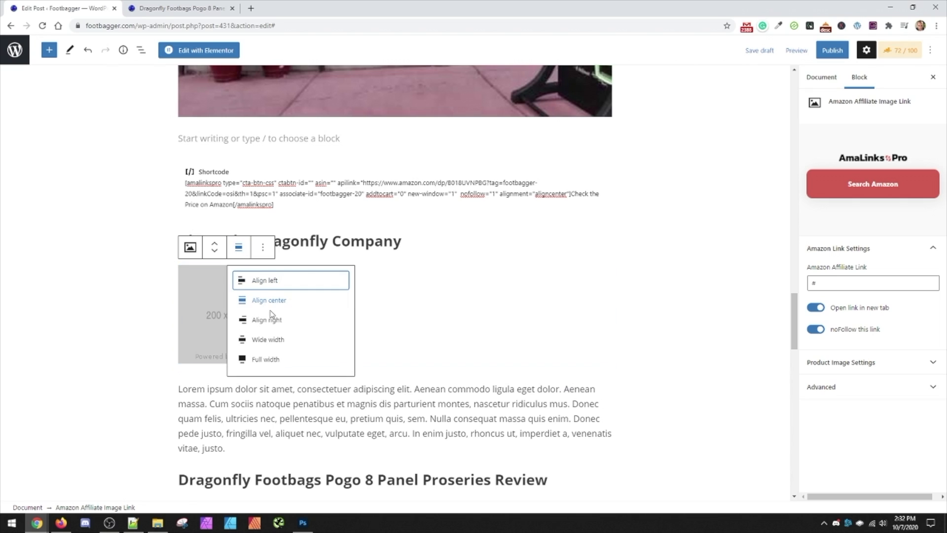
click(276, 319)
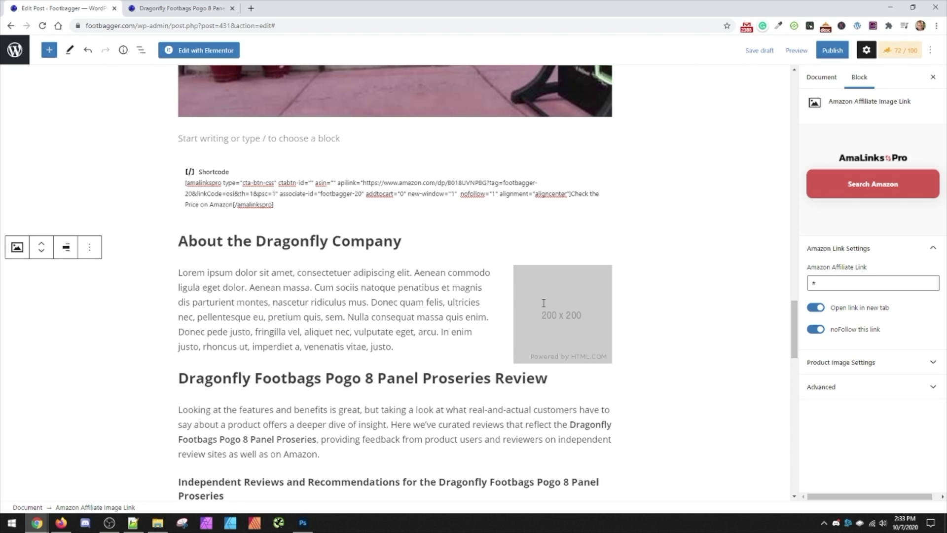
Step: Search Amazon for the image link using the product name copied from the "Dragonfly Footbags Pogo 8 Panel Proseries Review" heading
drag(178, 378, 448, 375)
key(ctrl+c)
click(590, 300)
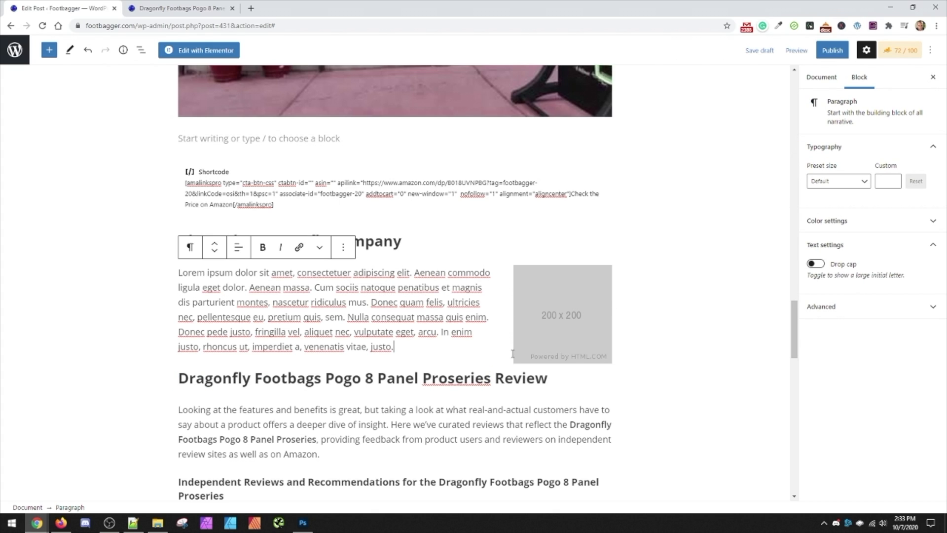
click(604, 361)
click(561, 82)
click(864, 186)
key(ctrl+v)
click(522, 245)
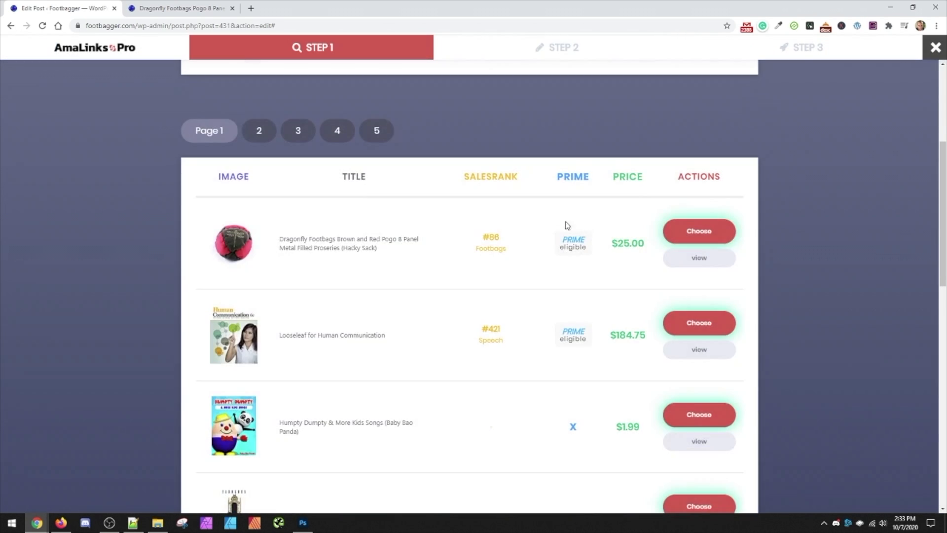
Step: Choose the brown and red Pogo 8 Panel footbag, insert its third image in small size and save the draft
click(696, 231)
mouse_move(469, 188)
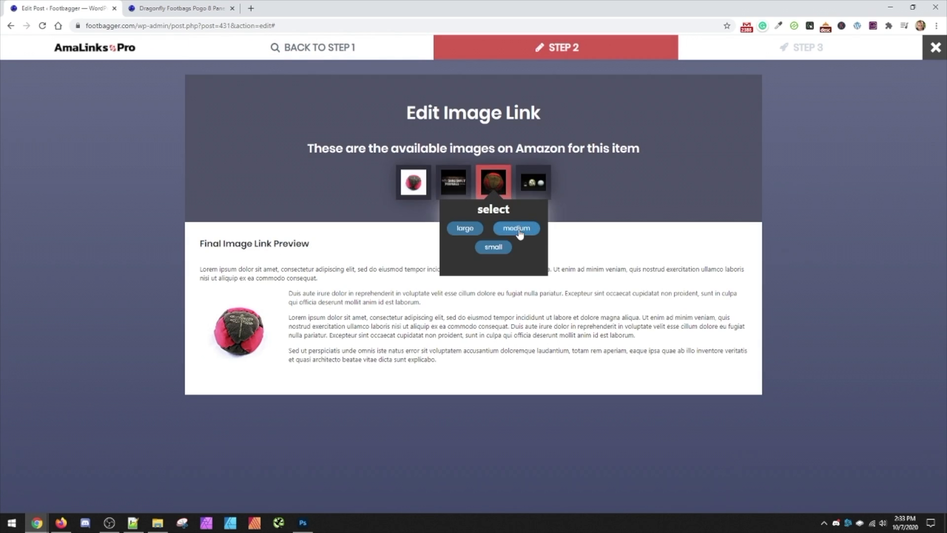
click(494, 247)
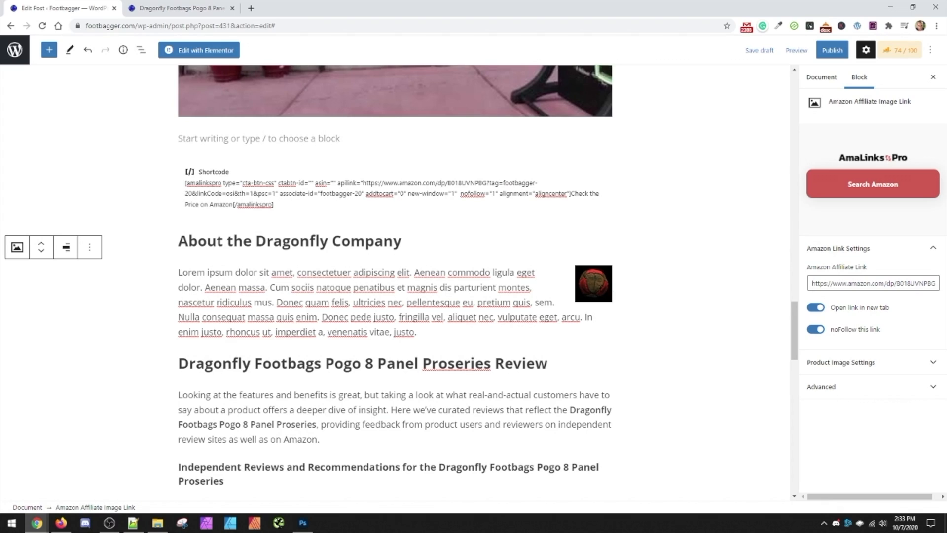
click(601, 282)
click(562, 246)
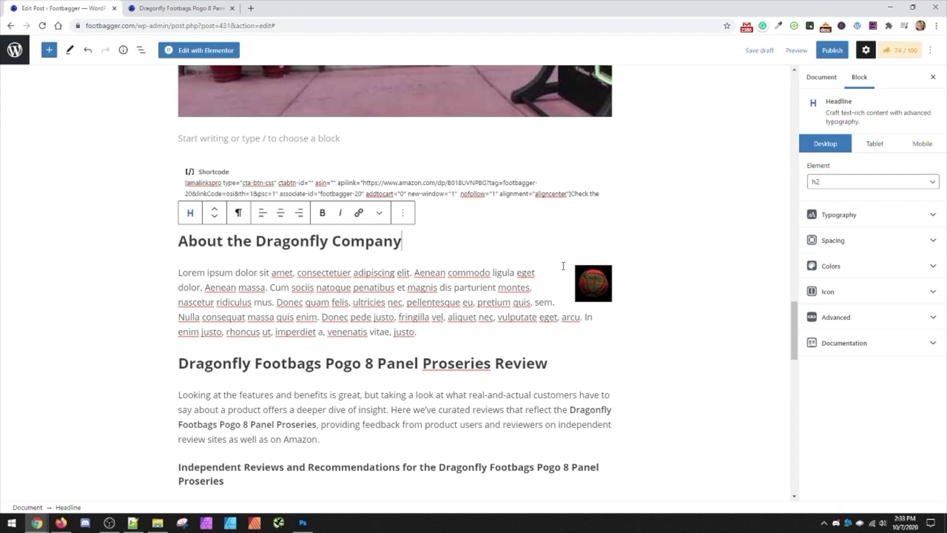
click(759, 51)
Step: Reload the post preview and examine the call-to-action buttons and the small image beside the About the Dragonfly Company text
click(182, 7)
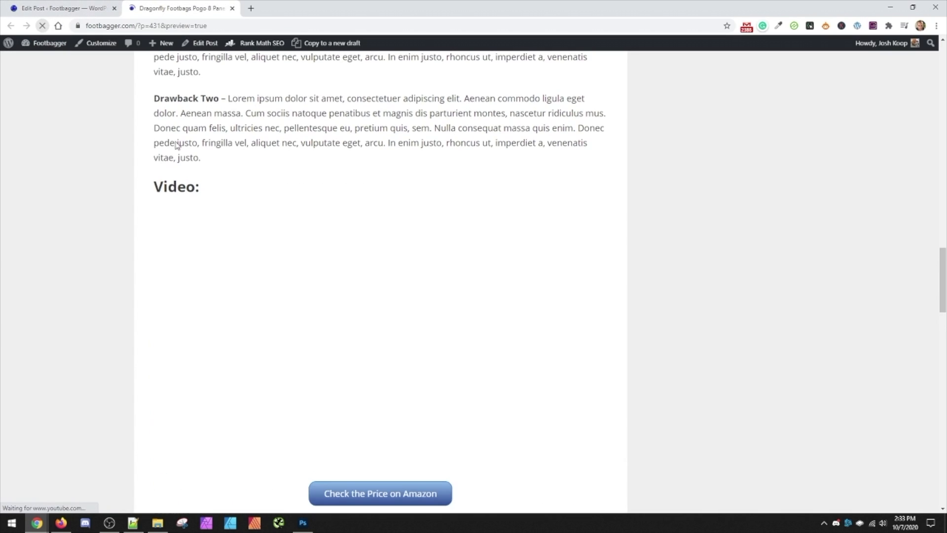
scroll(440, 197, down, 7)
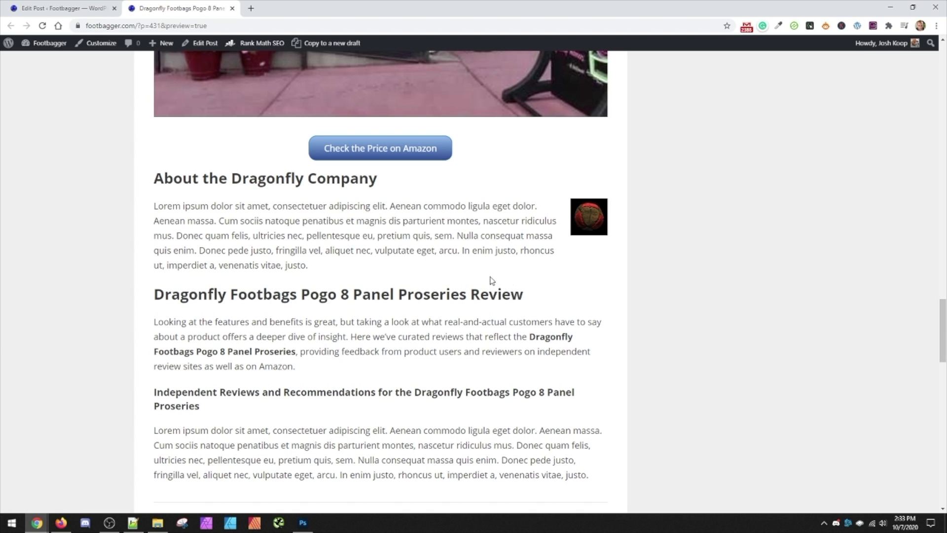
scroll(582, 225, up, 19)
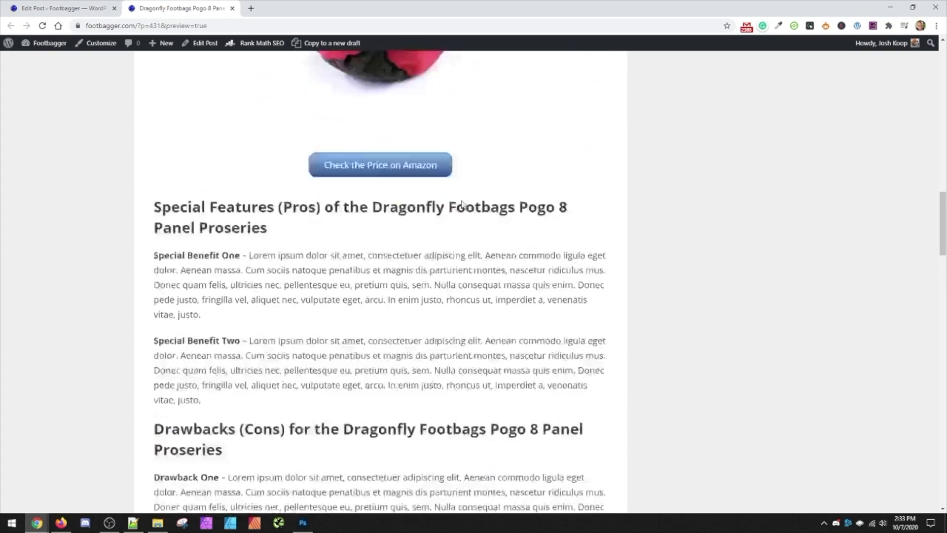
scroll(419, 141, up, 3)
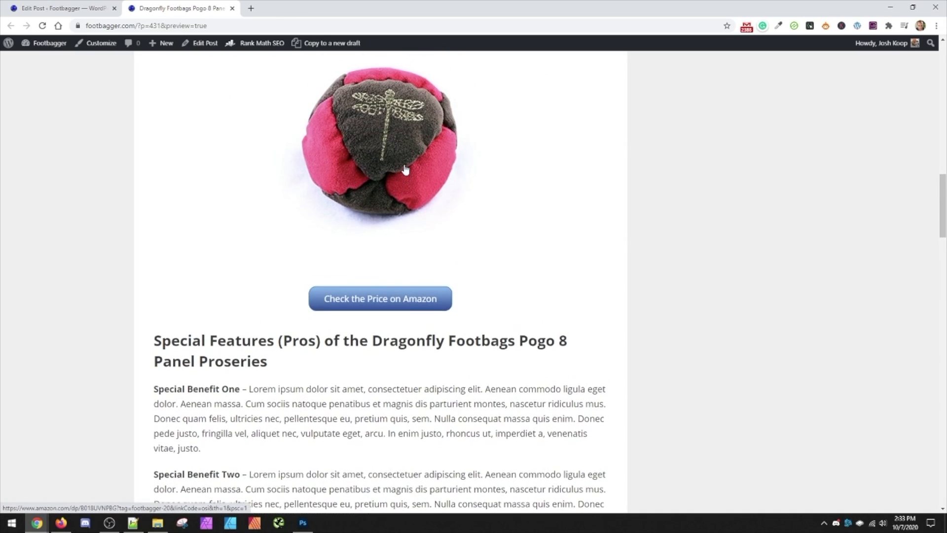
scroll(414, 199, down, 17)
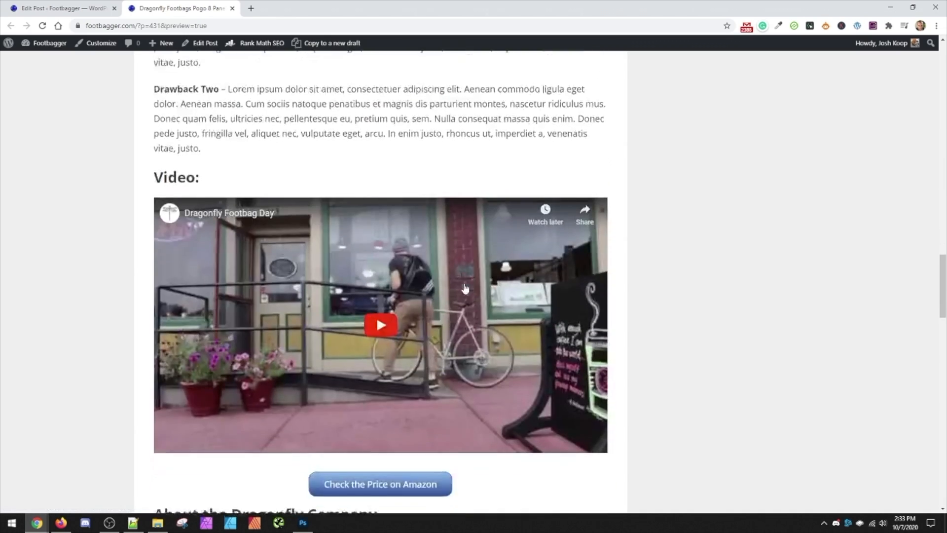
scroll(493, 327, down, 3)
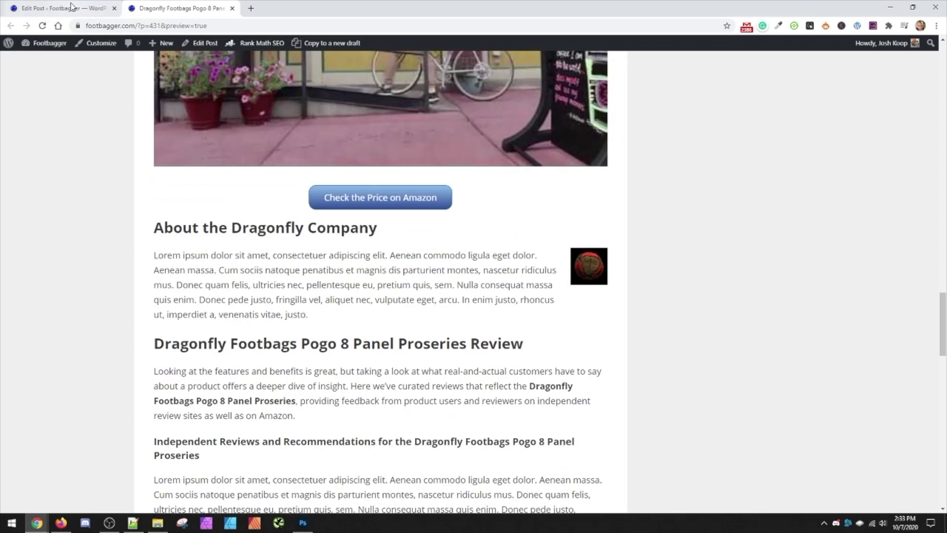
Step: Return to the post editor and review the sections between the product review heading and the final thoughts for further affiliate placements
click(72, 7)
scroll(420, 197, down, 3)
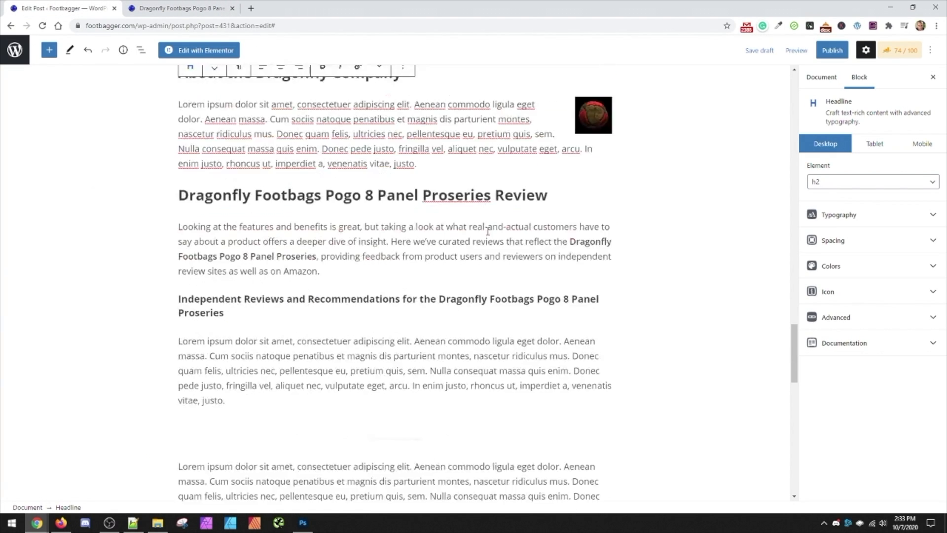
scroll(517, 225, down, 2)
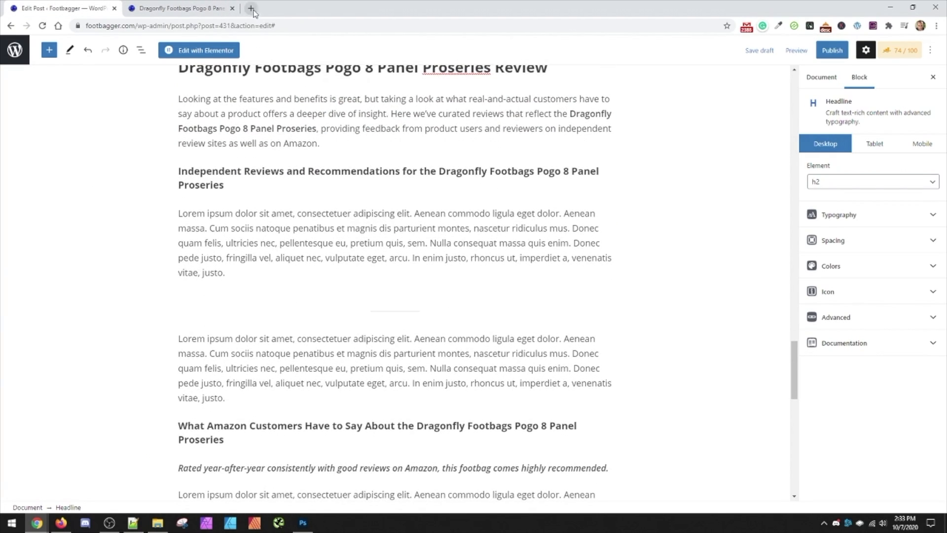
scroll(350, 159, down, 1)
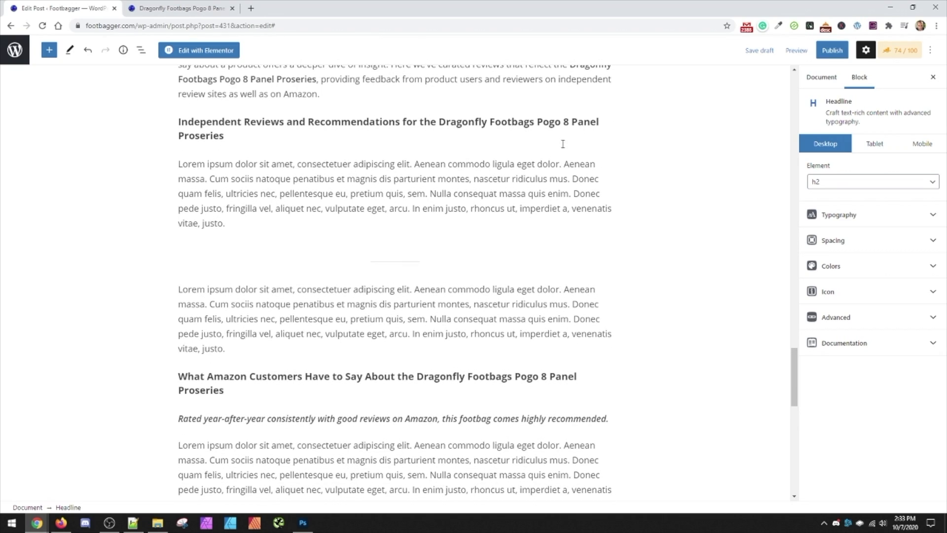
scroll(466, 209, down, 3)
scroll(465, 210, down, 2)
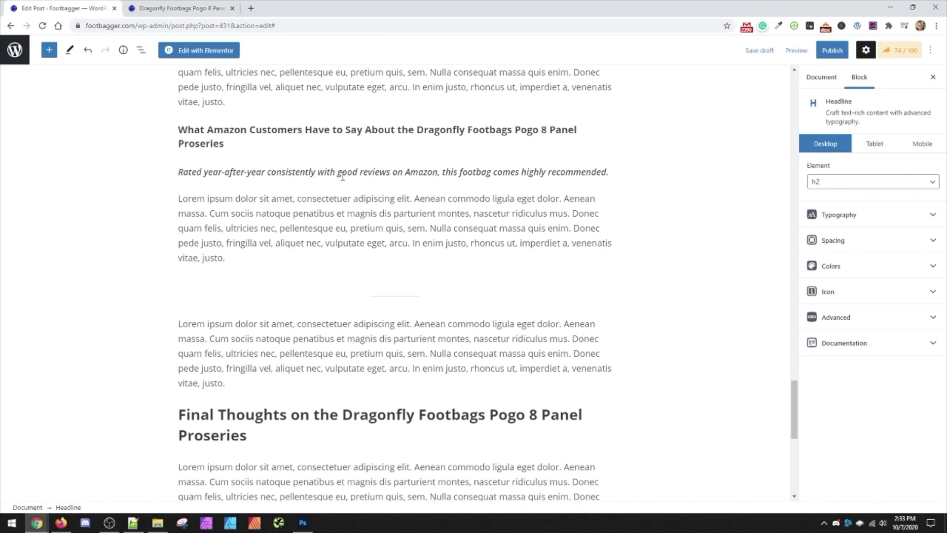
scroll(343, 176, up, 7)
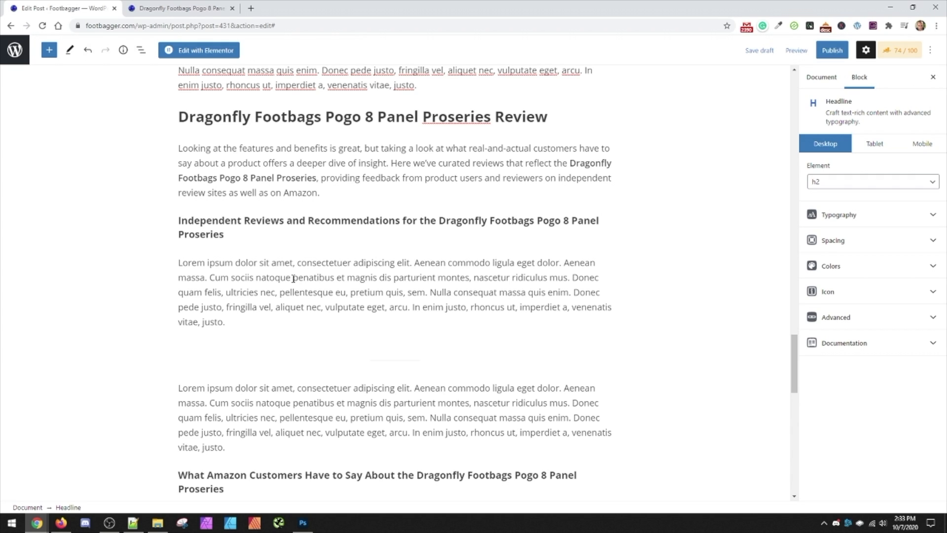
scroll(286, 259, down, 1)
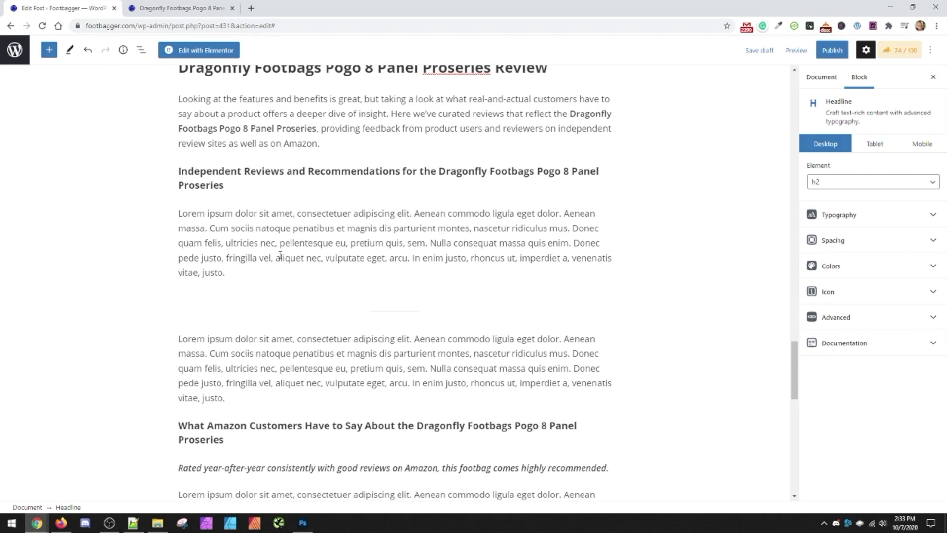
scroll(335, 225, down, 5)
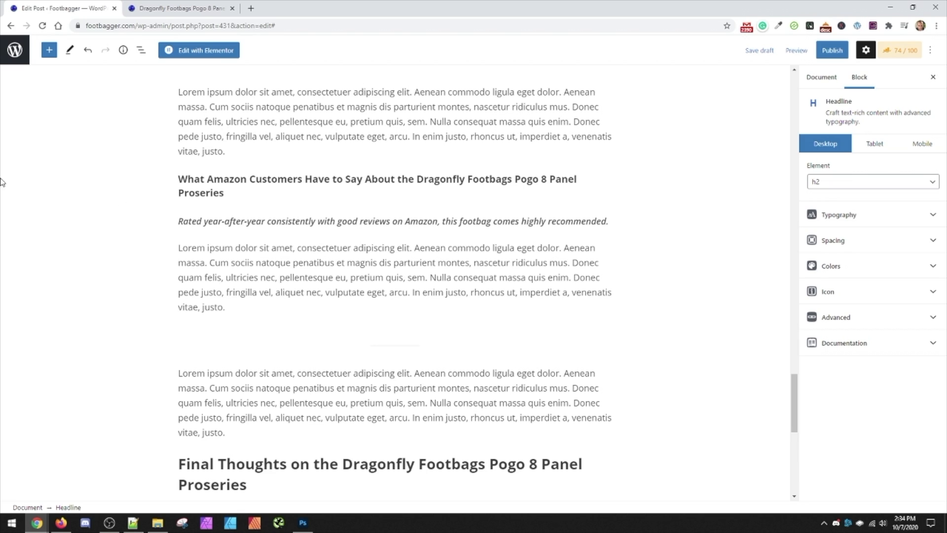
Step: Insert a Product Comparison Table block below the "Compare to Additional Options Available on Amazon" heading
scroll(403, 204, down, 2)
scroll(403, 204, down, 7)
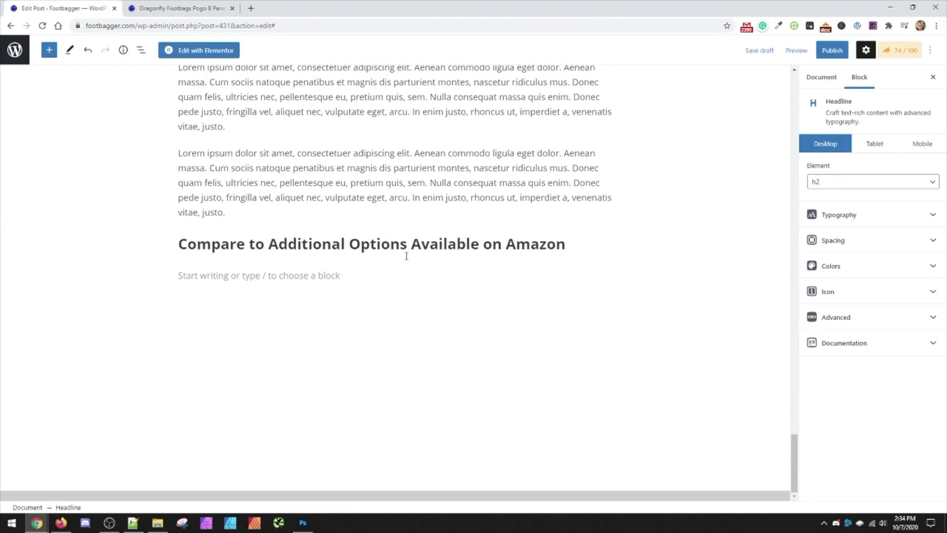
click(266, 277)
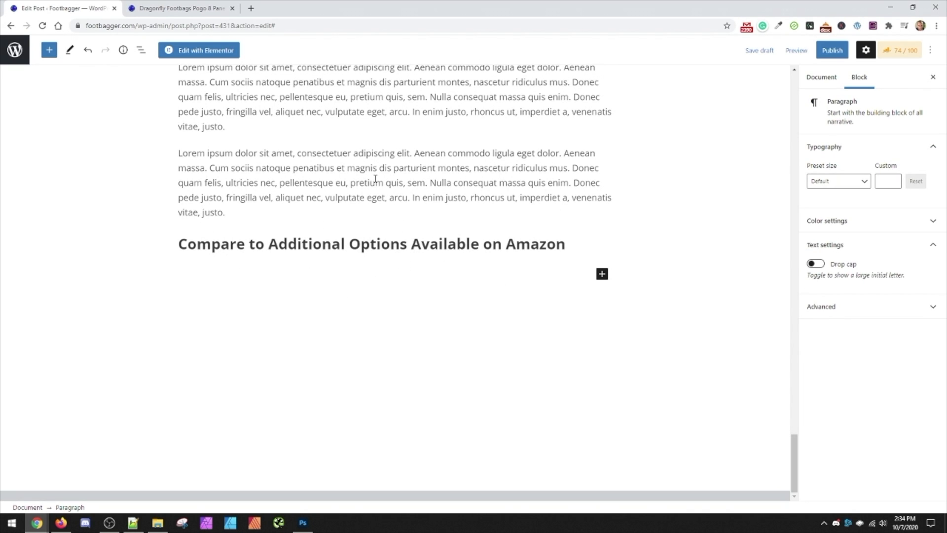
scroll(316, 168, up, 5)
scroll(306, 162, up, 4)
scroll(326, 207, down, 5)
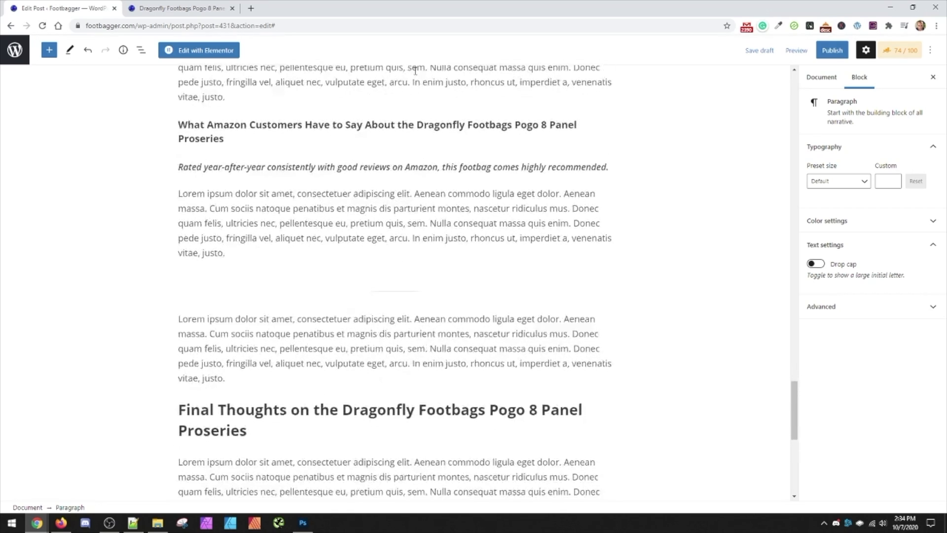
scroll(341, 408, down, 2)
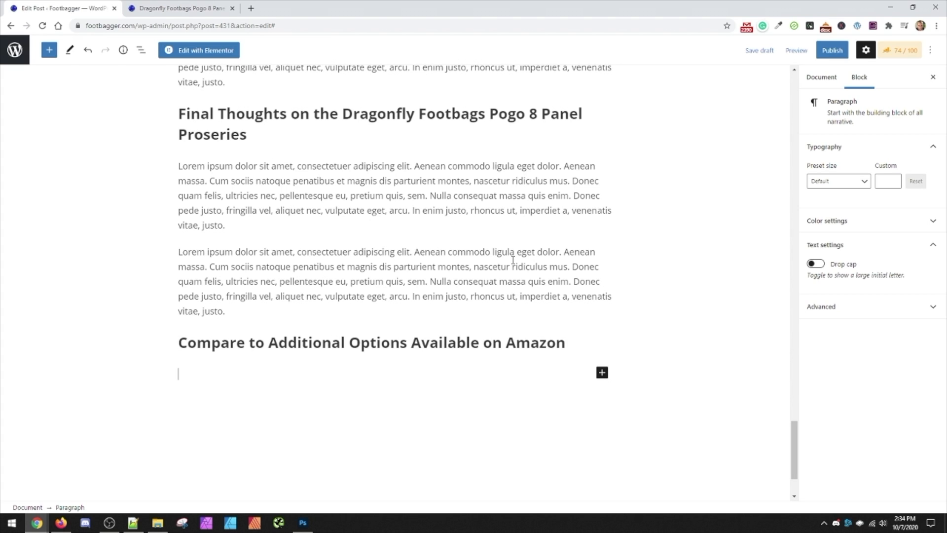
click(602, 372)
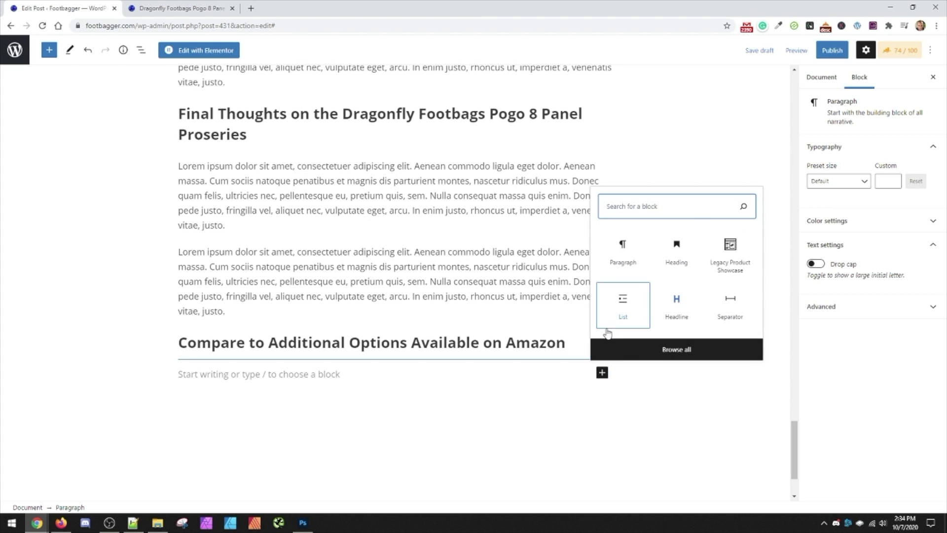
text(table)
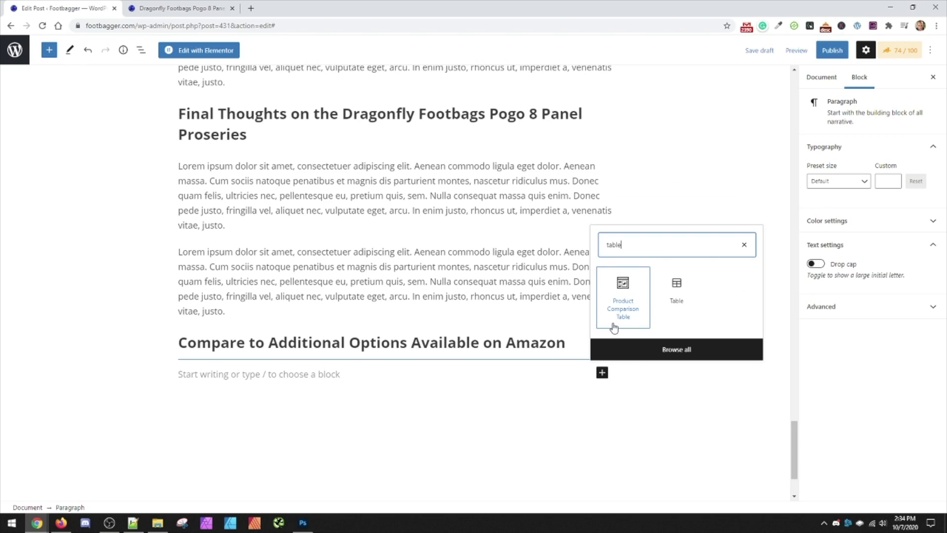
click(623, 298)
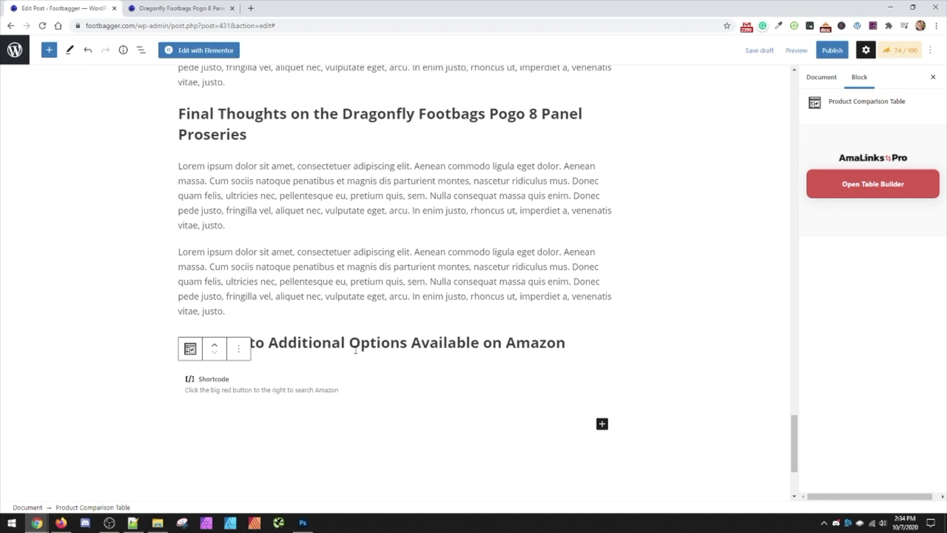
Step: Insert the existing "Top 5 Freestyle Footbags" table into the Product Comparison Table block and save the draft
click(835, 193)
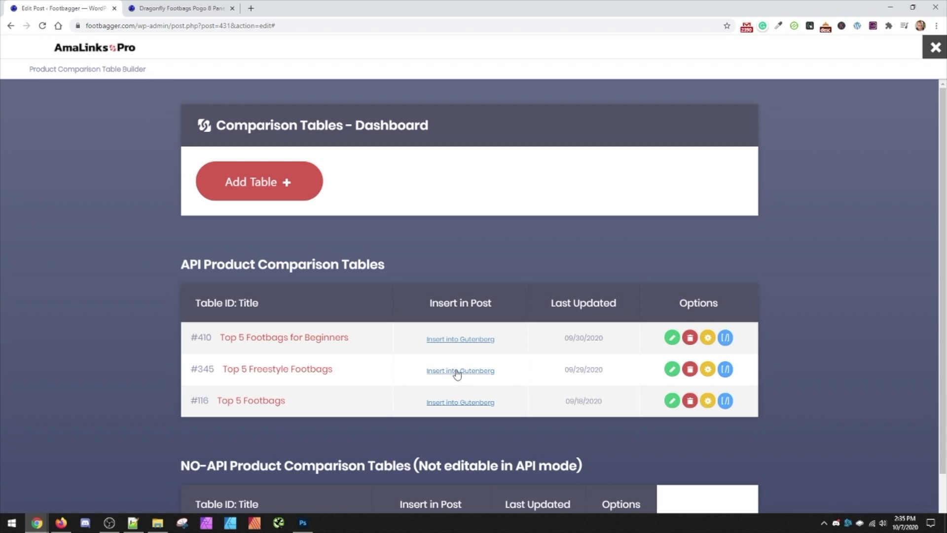
click(480, 373)
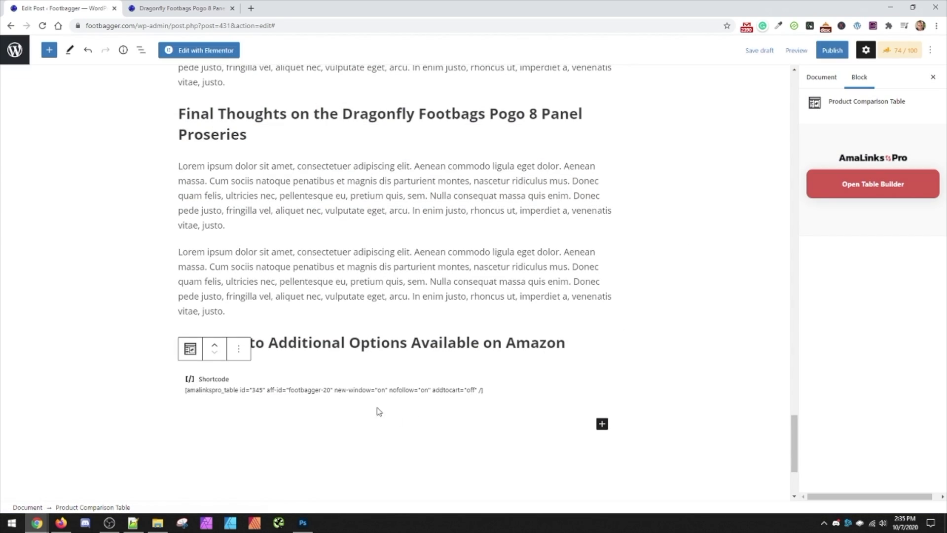
click(250, 391)
click(766, 51)
Step: Reload the post preview and examine the comparison table, expanding and collapsing the extra details of its top product row
click(186, 5)
key(F5)
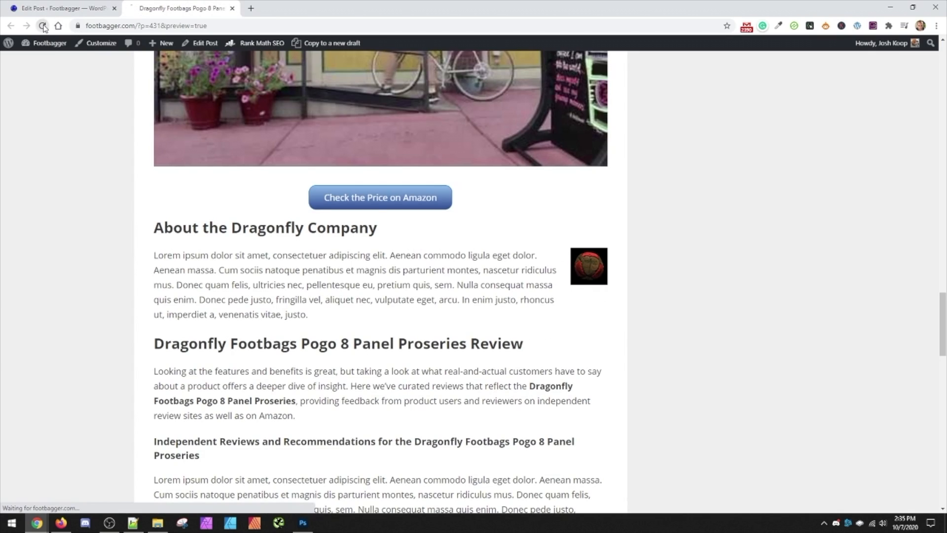
scroll(442, 184, down, 15)
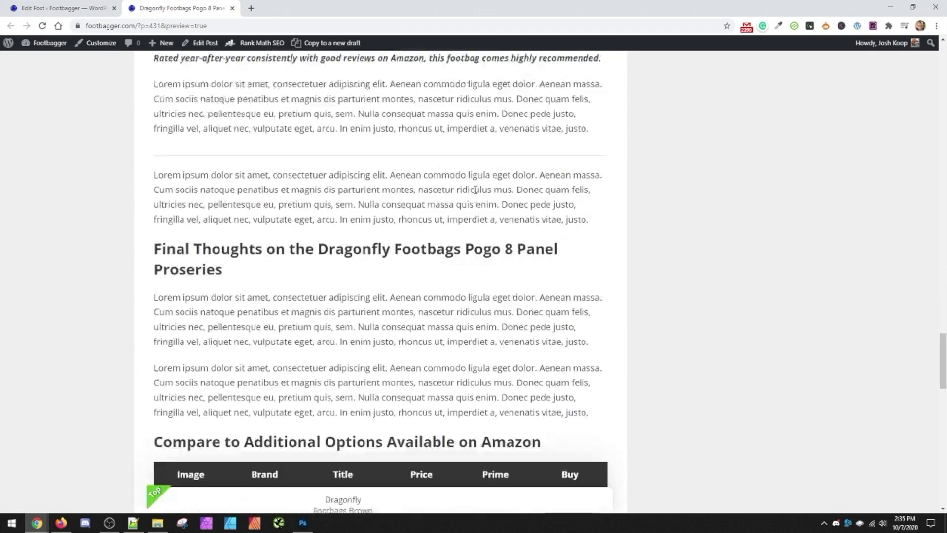
scroll(567, 217, down, 2)
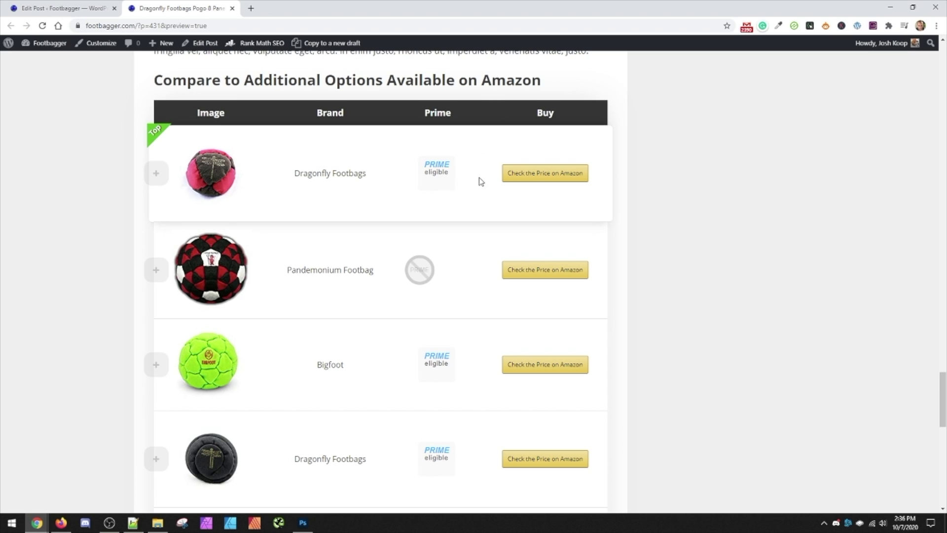
scroll(340, 378, down, 1)
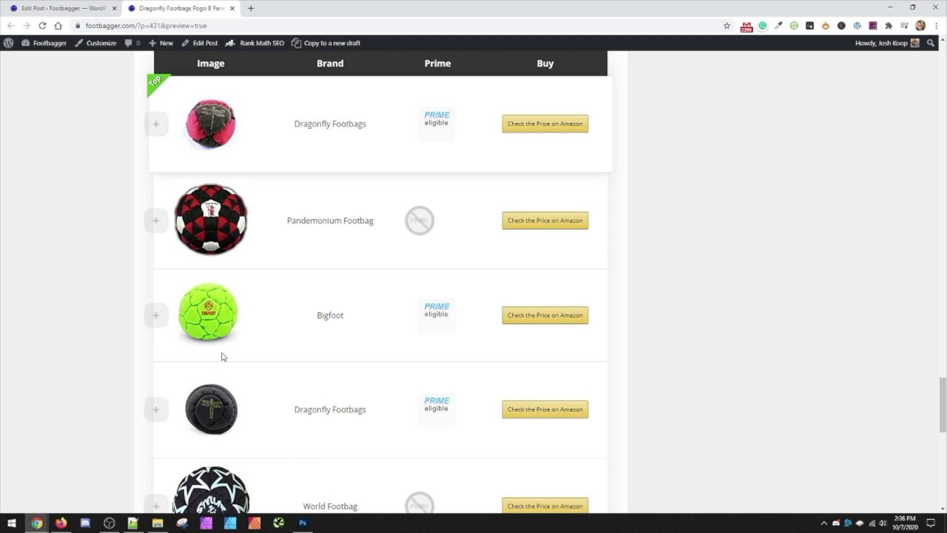
scroll(435, 280, up, 2)
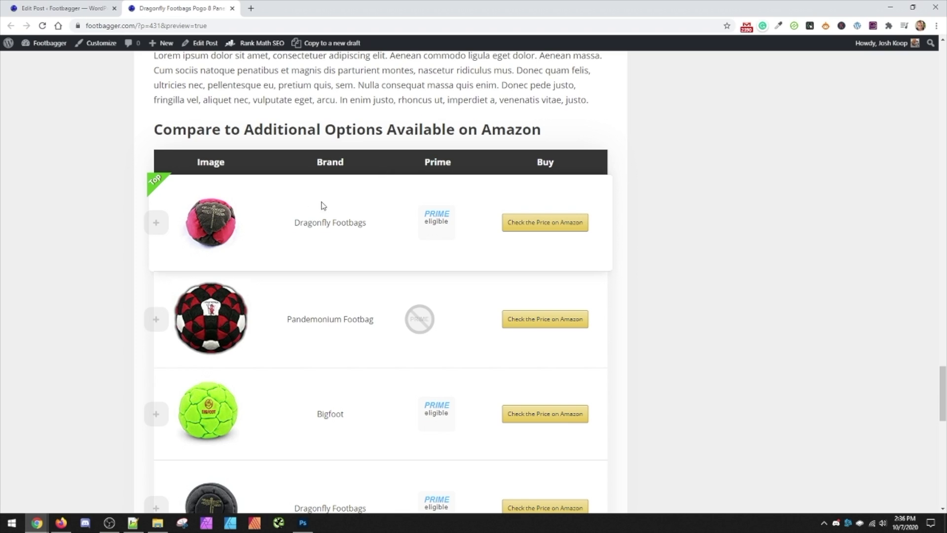
click(157, 224)
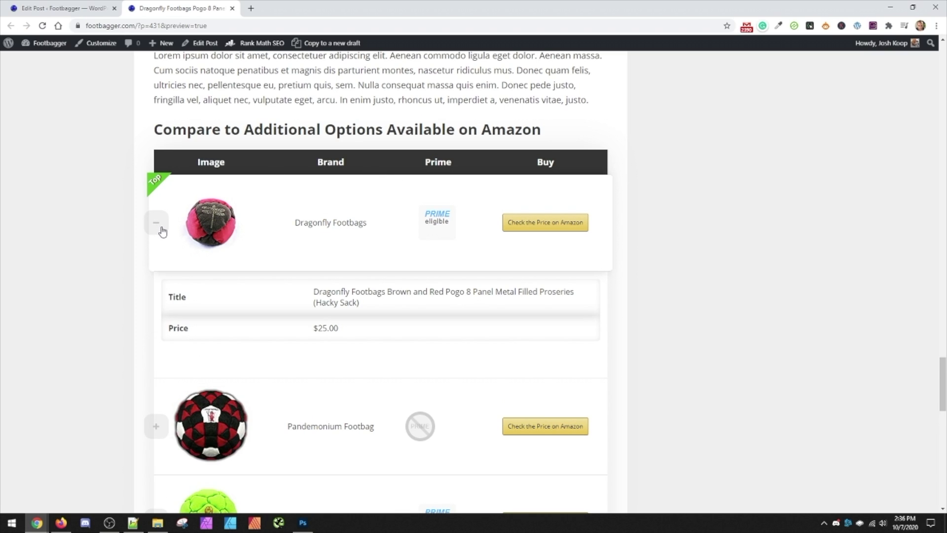
click(157, 223)
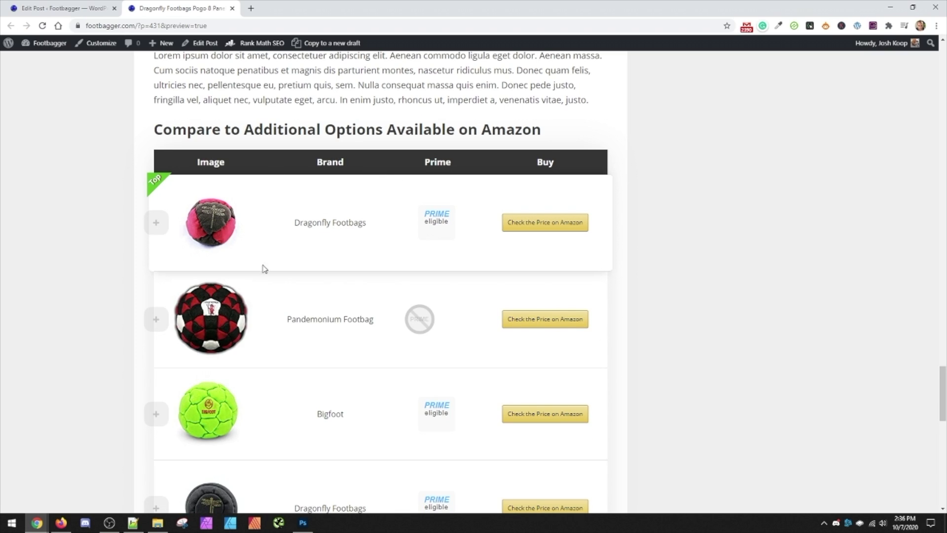
click(157, 223)
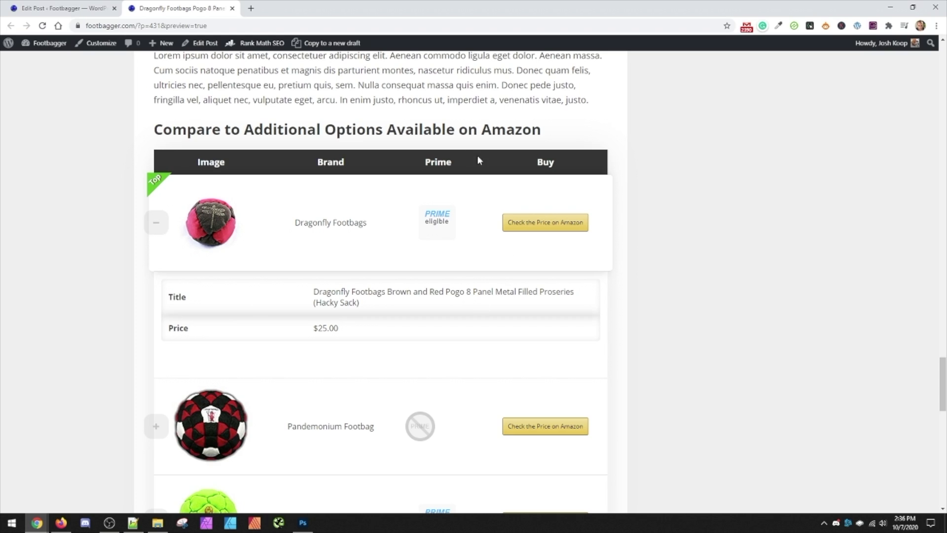
click(160, 225)
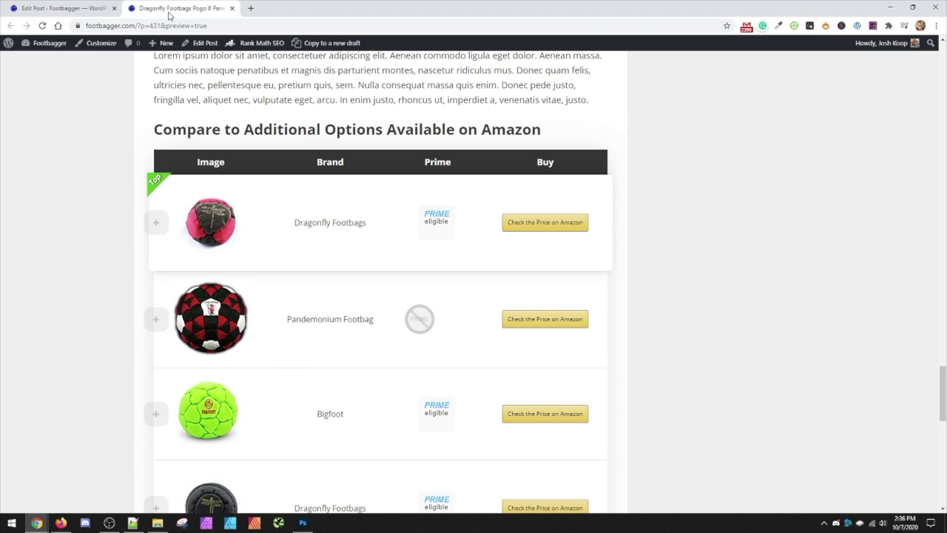
Step: Return to the post editor and delete the shortcode from the Product Comparison Table block
click(100, 6)
drag(495, 390, 164, 388)
key(BackSpace)
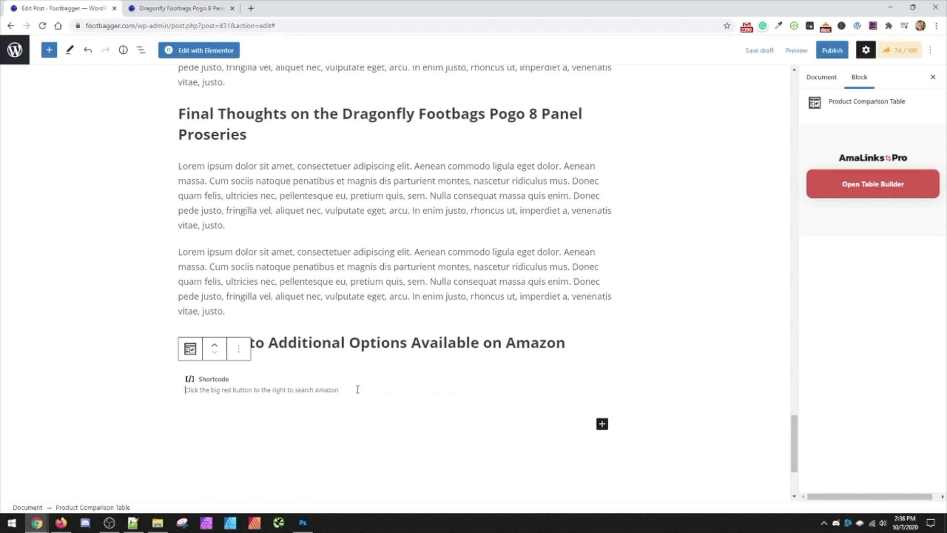
Step: Create a new comparison table named "Example Table" in the table builder and save it to continue
click(897, 181)
click(306, 182)
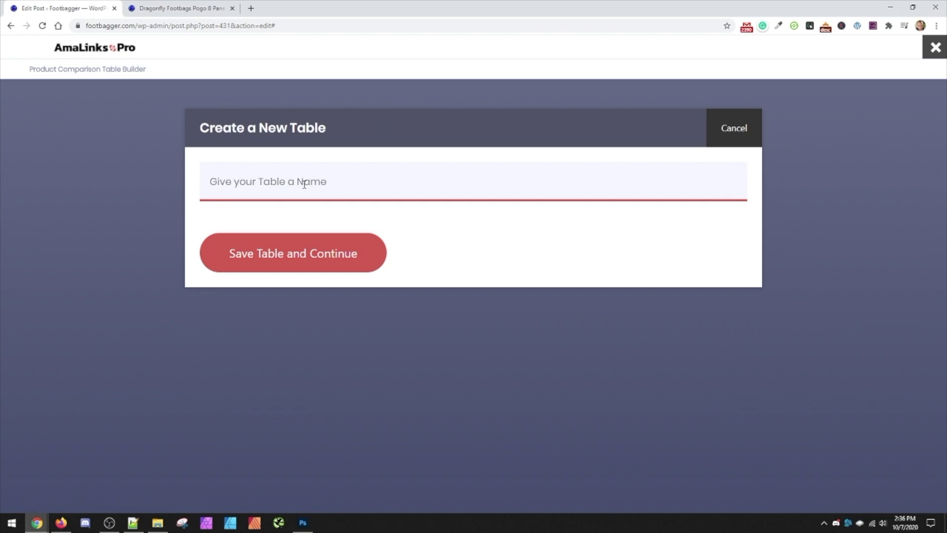
click(304, 183)
text(Example Table)
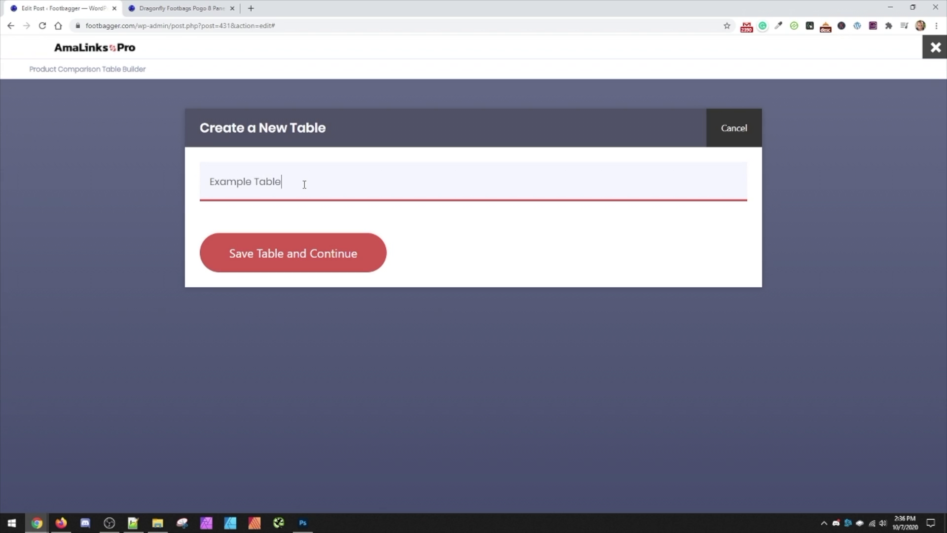
click(308, 267)
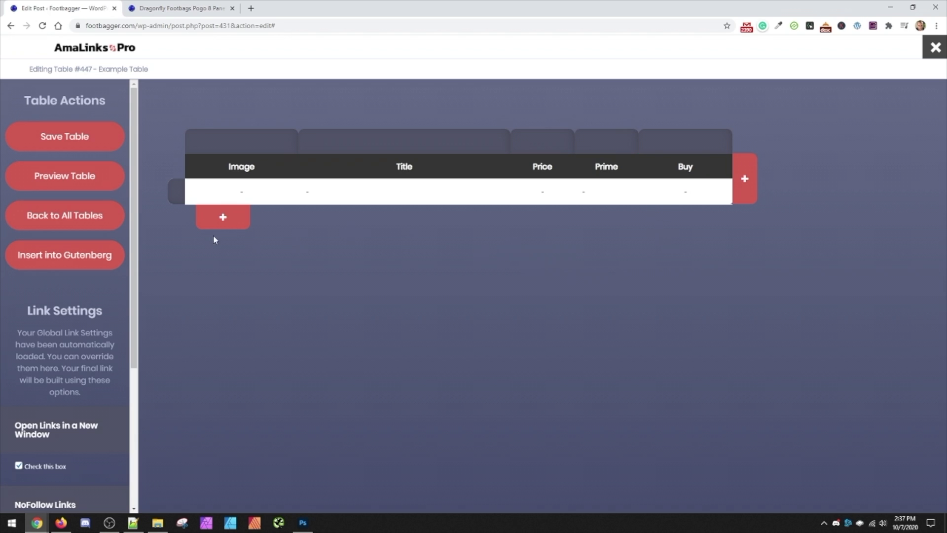
Step: Start adding product rows to the table and search Amazon for "hacky sack"
click(225, 218)
click(236, 162)
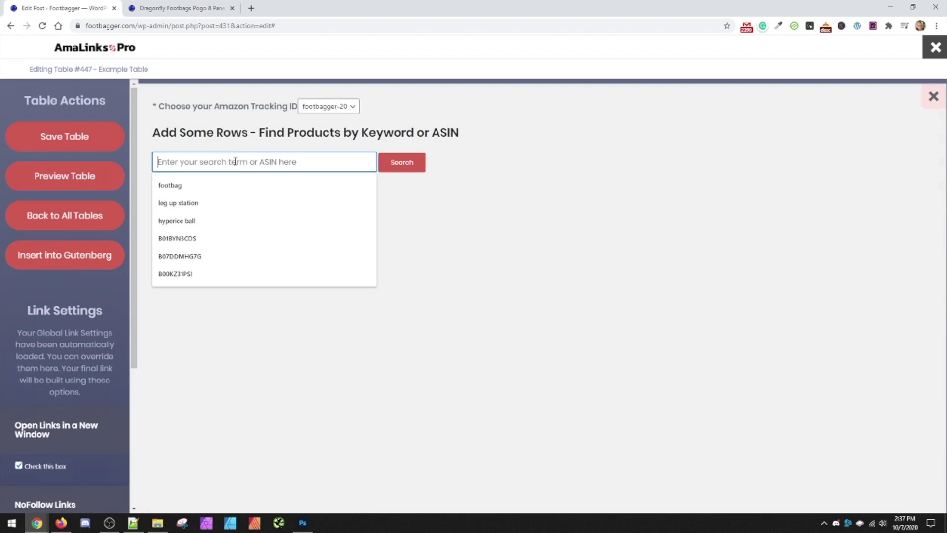
text(foo)
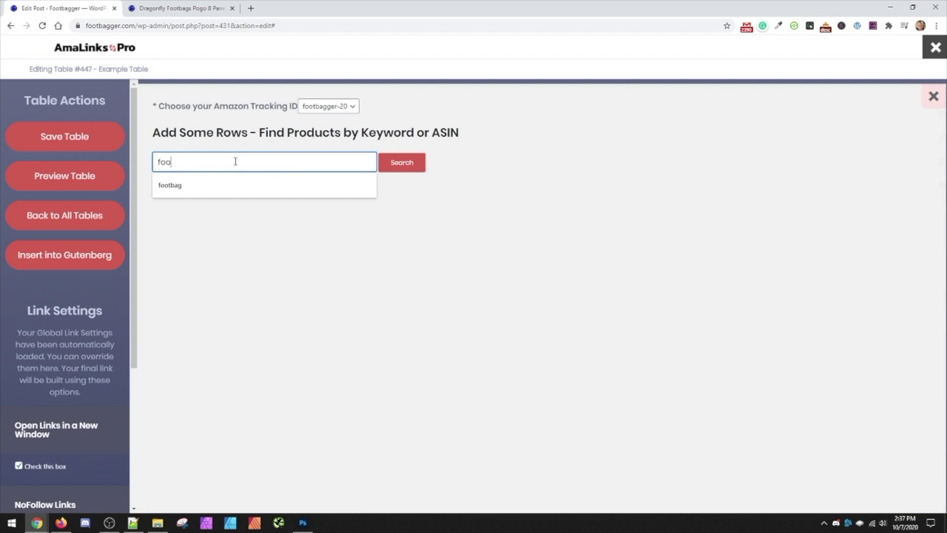
key(BackSpace)
text(hacky sack)
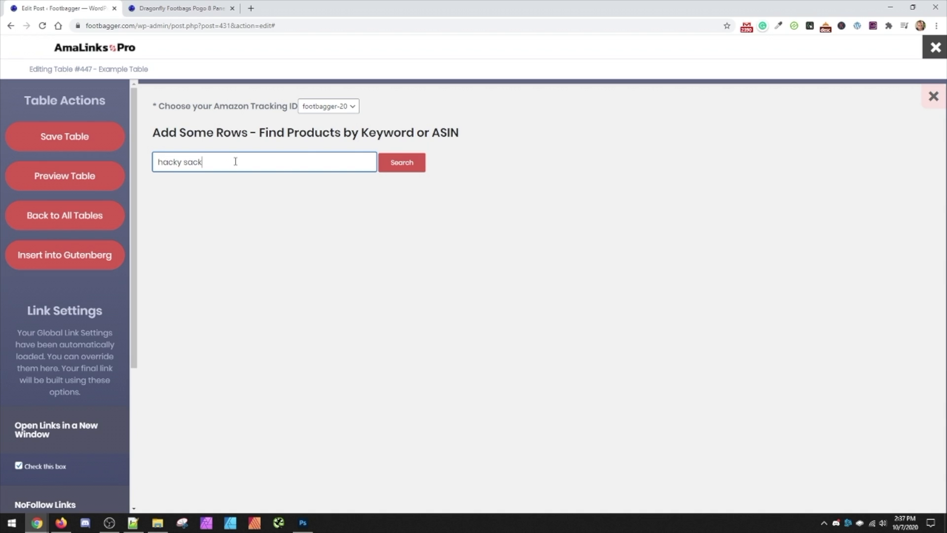
key(Return)
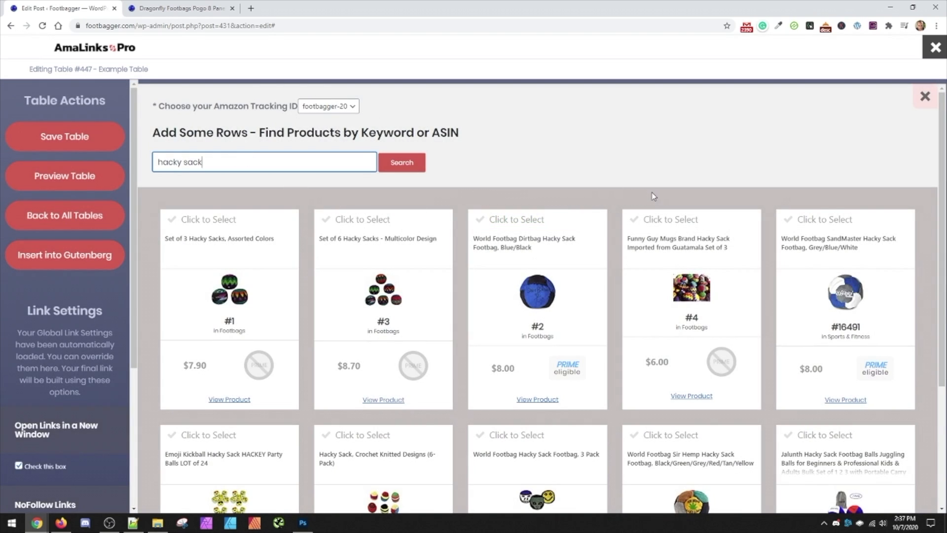
Step: Select the first four products in the hacky sack results, from the Set of 3 Hacky Sacks through the Funny Guy Mugs set
click(550, 334)
drag(552, 335, 526, 334)
click(514, 337)
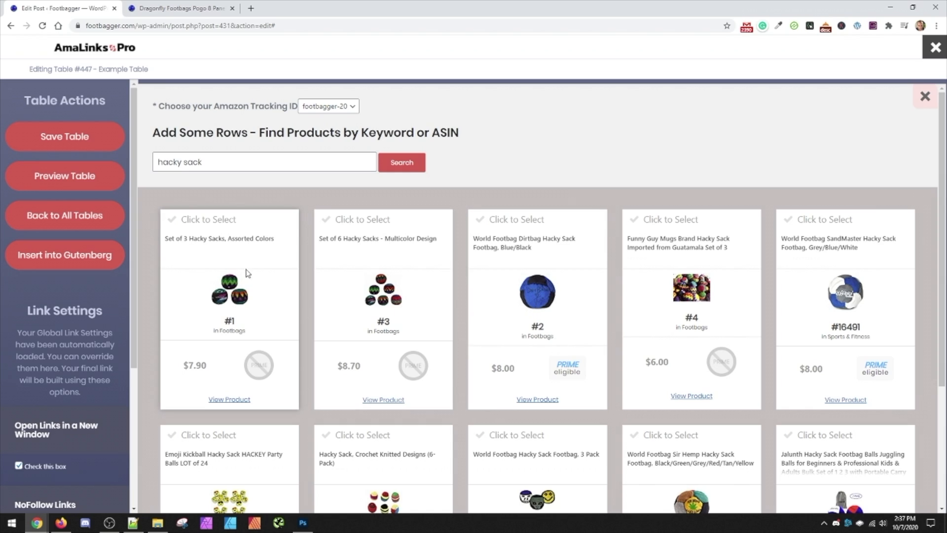
click(233, 219)
click(487, 222)
click(412, 218)
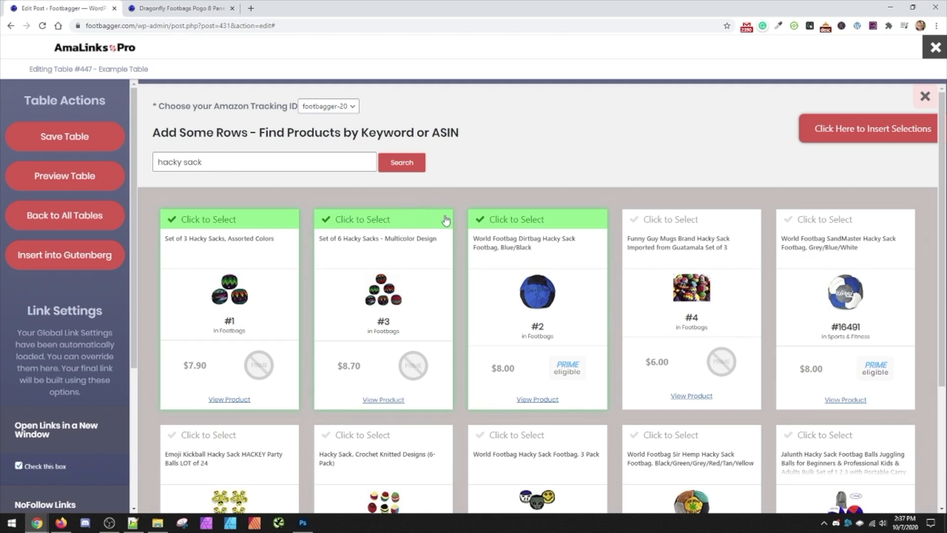
click(642, 218)
scroll(677, 159, down, 1)
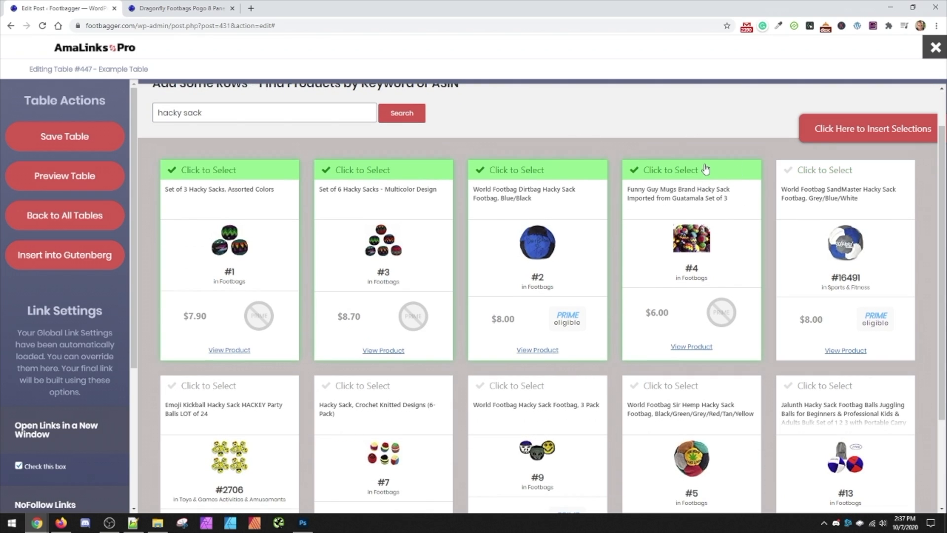
scroll(742, 170, down, 2)
scroll(440, 393, down, 2)
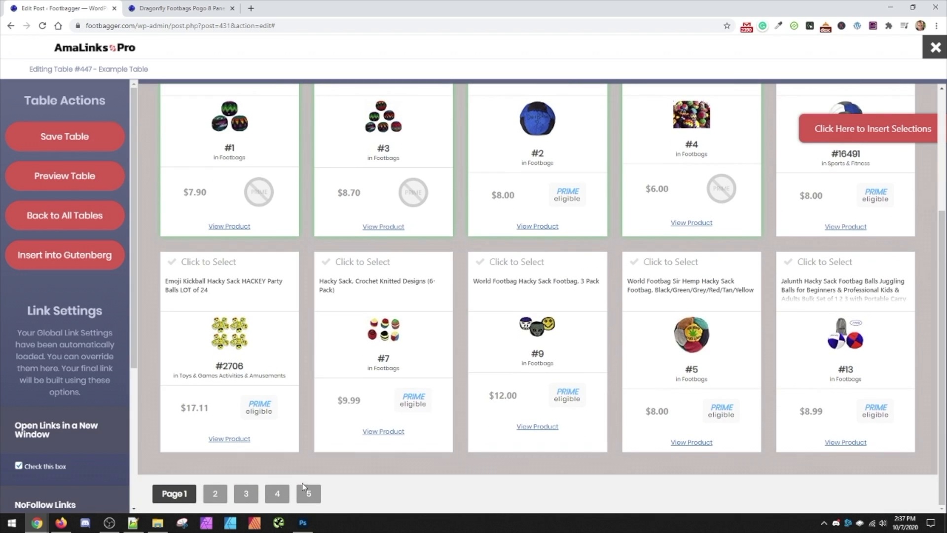
Step: On the second results page, also select the Turtle Island Imports Set of 12 and the SandMaster Footbag Hacky Sack 3 Pack
click(216, 496)
click(582, 254)
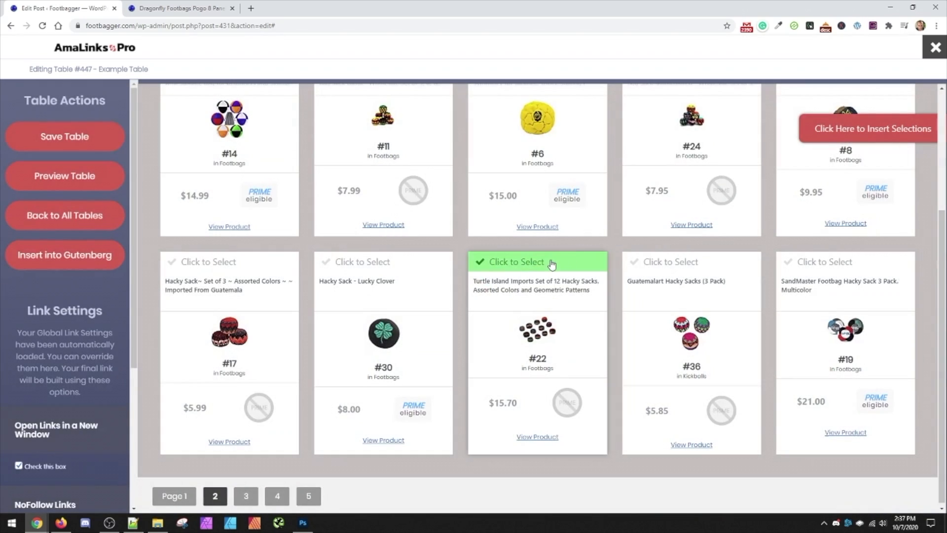
click(774, 264)
click(440, 275)
click(440, 276)
Step: Go back to the first results page, insert all selected products as table rows, and look over the filled table
scroll(385, 377, up, 3)
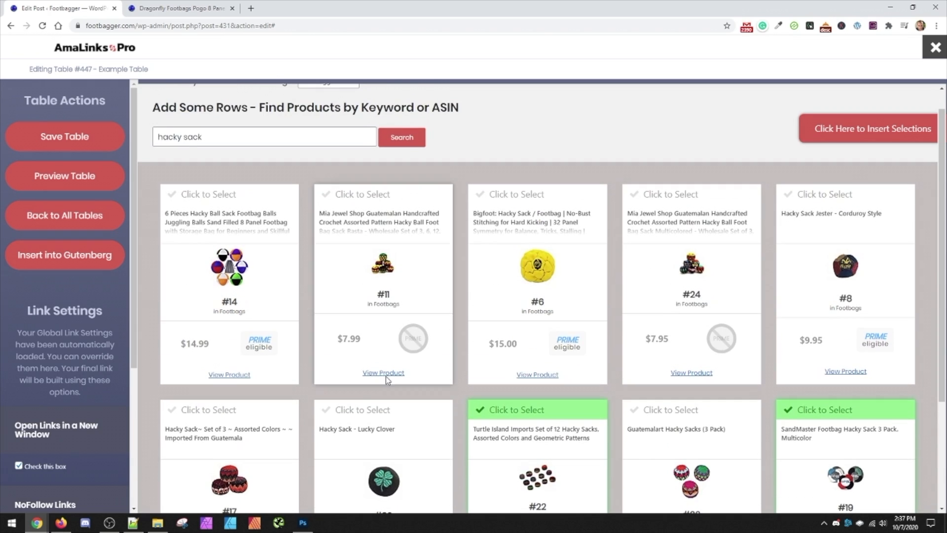
scroll(296, 419, down, 3)
click(179, 495)
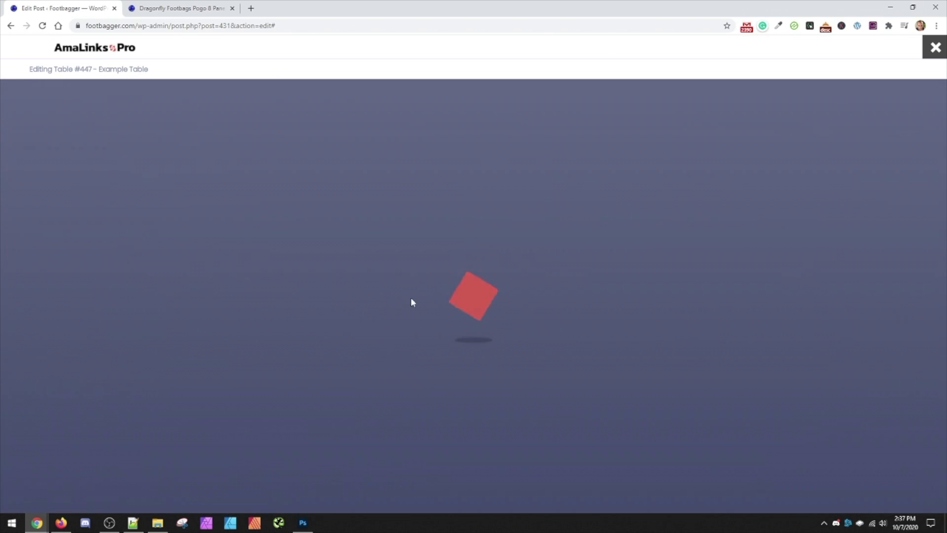
scroll(756, 143, up, 3)
click(850, 125)
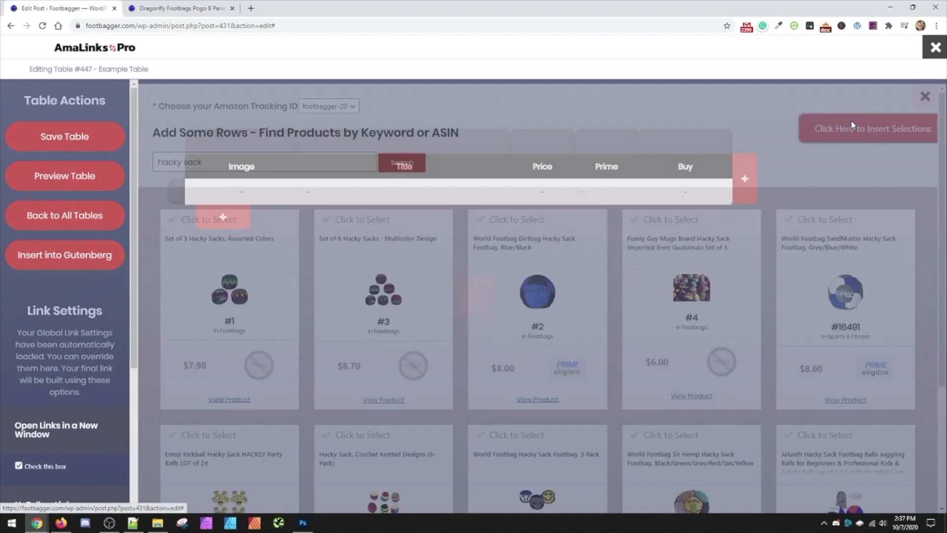
scroll(459, 212, down, 5)
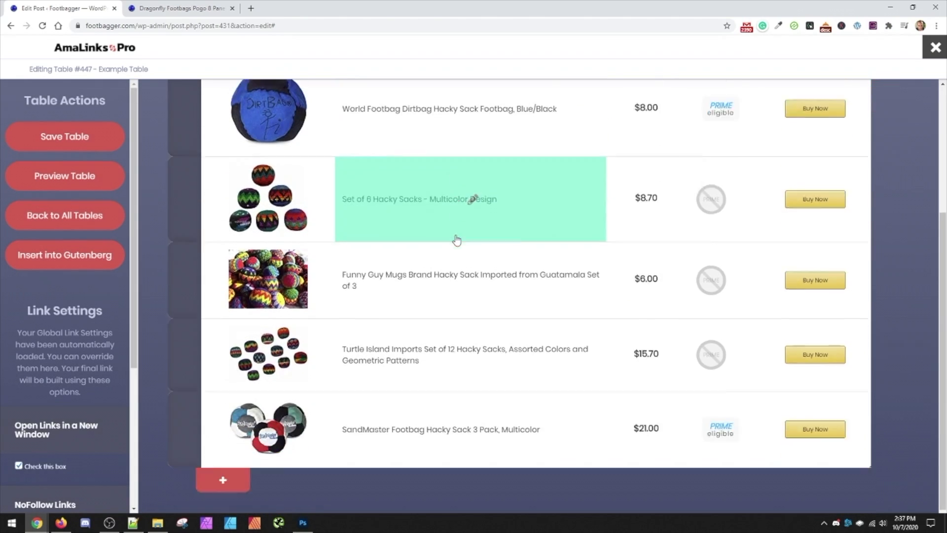
scroll(461, 345, up, 5)
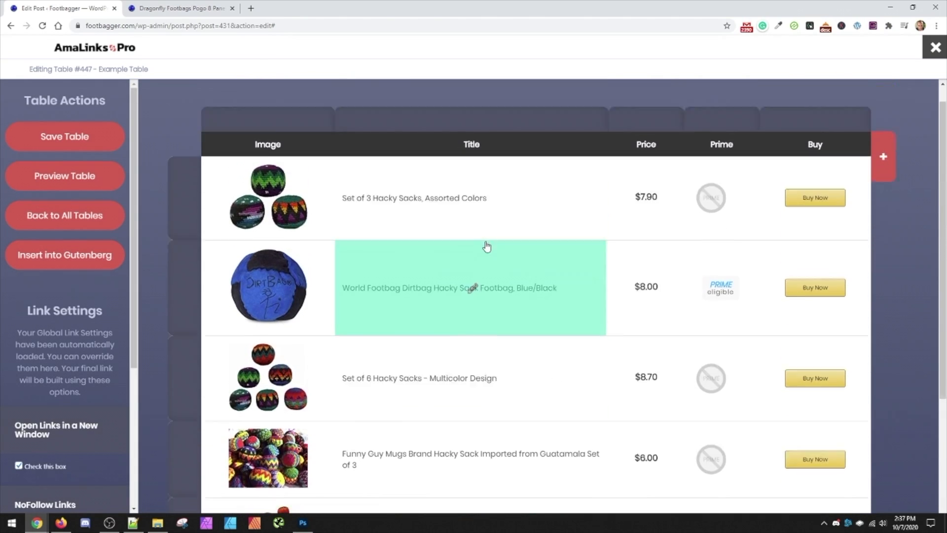
scroll(486, 248, down, 5)
scroll(355, 436, up, 5)
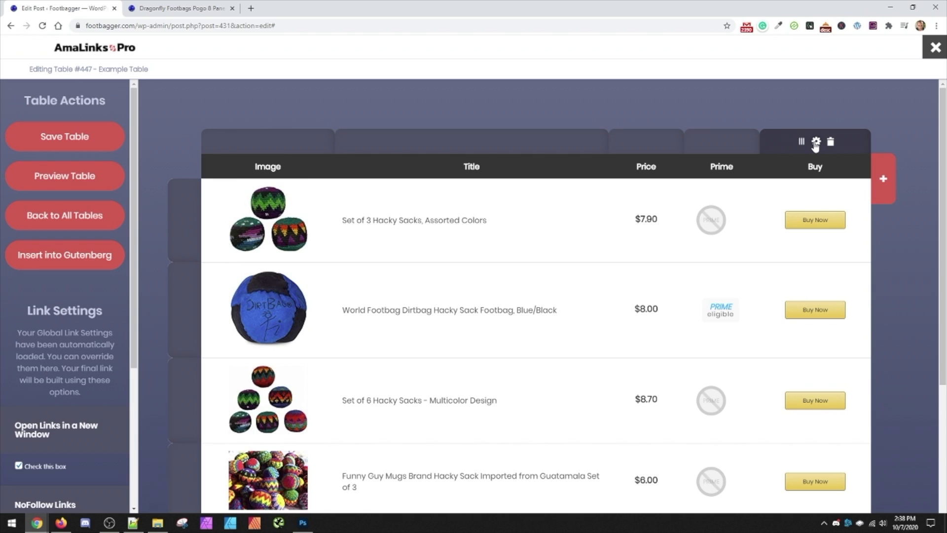
Step: Set the Buy column to be hidden on phones and tablets
click(816, 143)
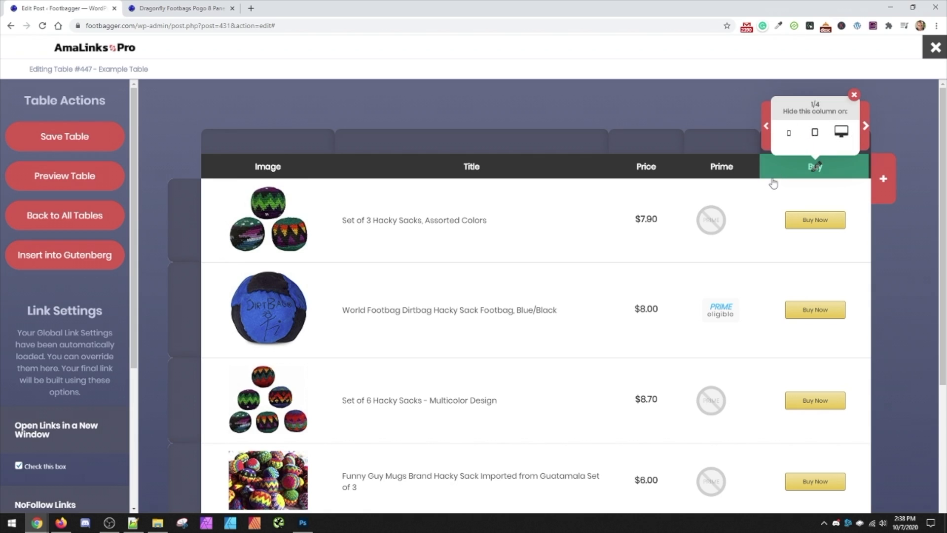
click(790, 135)
click(815, 133)
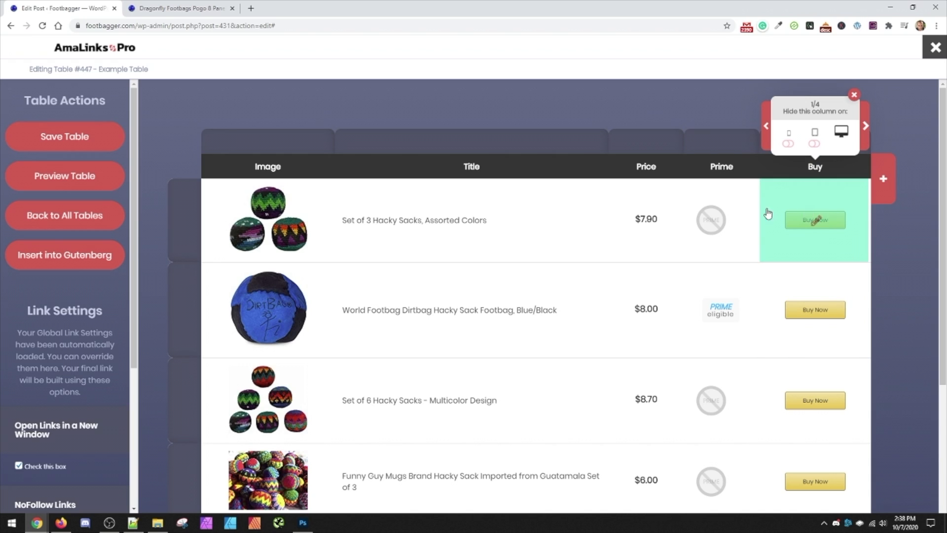
Step: Switch to the post preview and examine how the top product's hidden columns expand and collapse
key(ctrl+Tab)
click(160, 229)
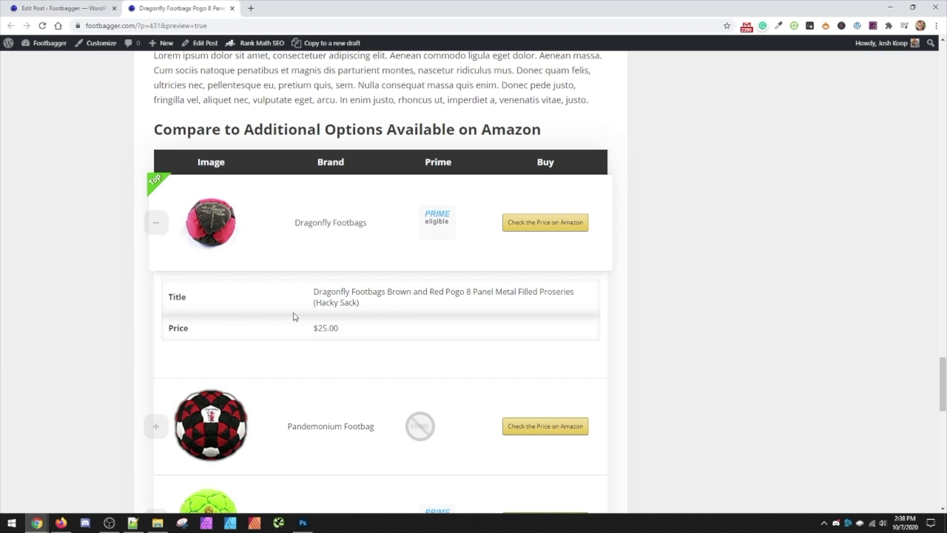
click(155, 222)
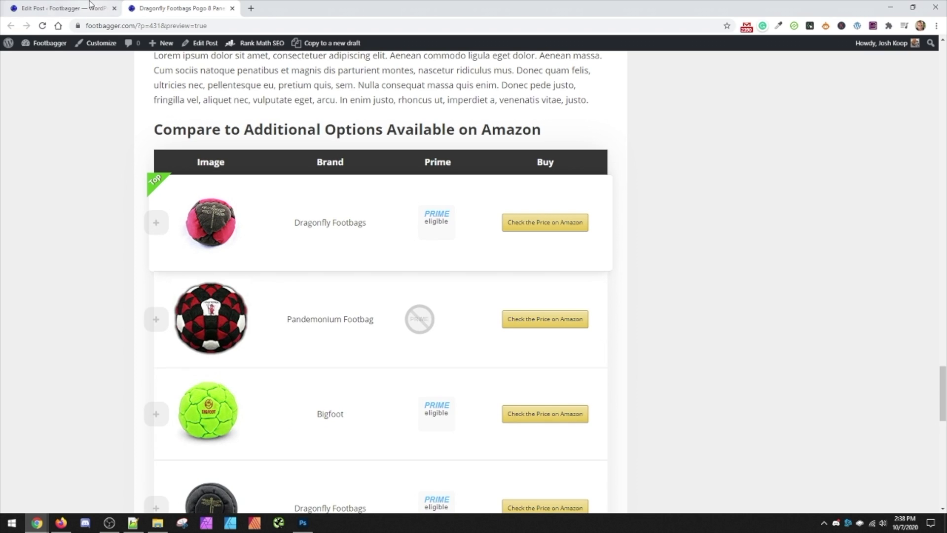
Step: Return to the table builder, stop hiding the Buy column on tablets, and check the Prime column's device visibility options
click(74, 9)
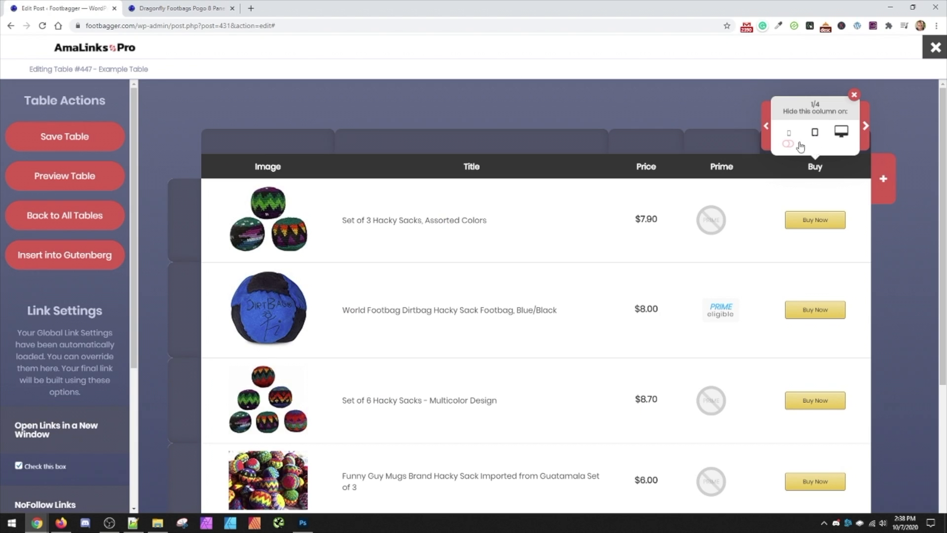
click(855, 96)
click(706, 143)
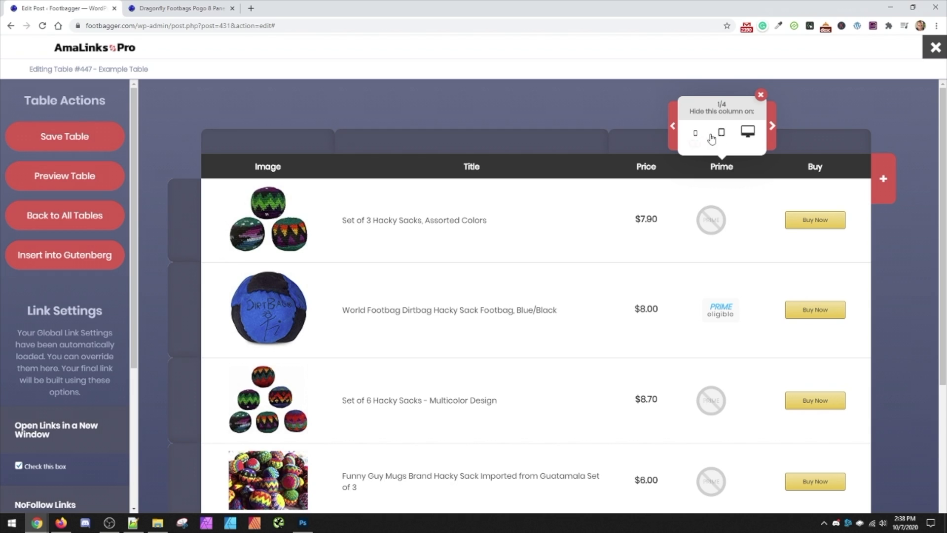
click(762, 95)
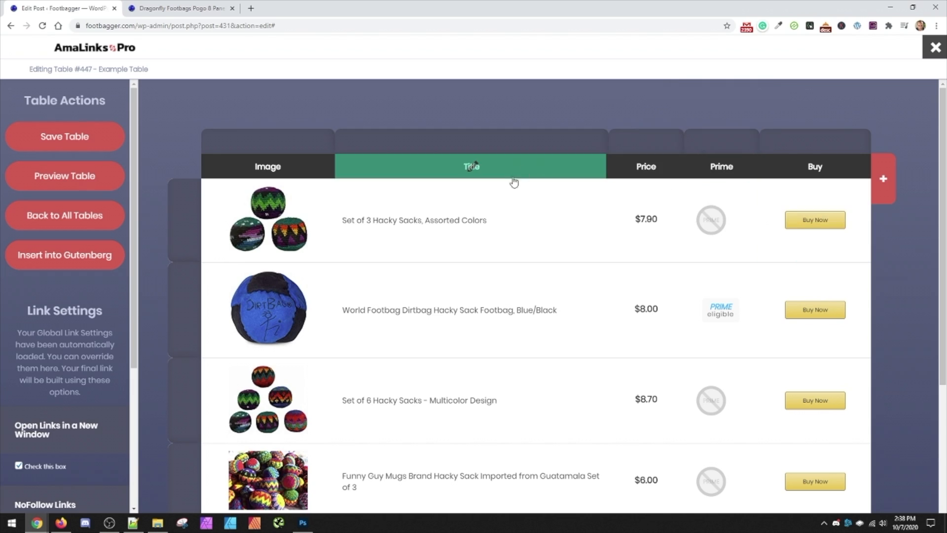
Step: Hide the Title column on phones and tablets, and hide the Price column on phones
click(472, 165)
click(391, 138)
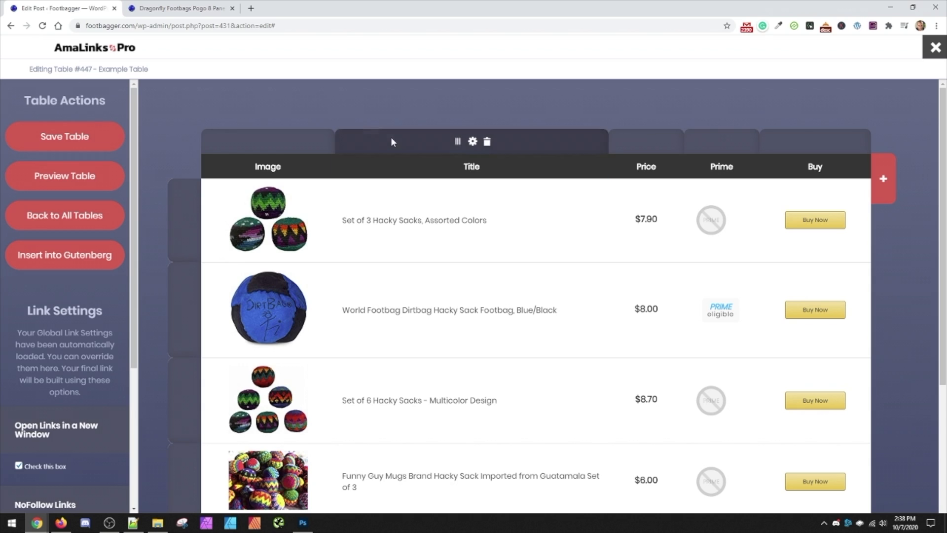
click(473, 143)
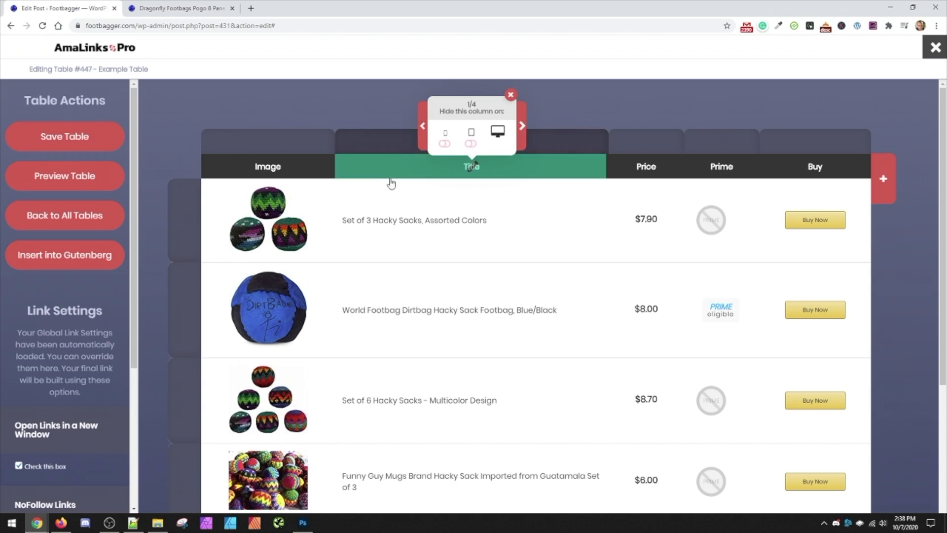
click(511, 94)
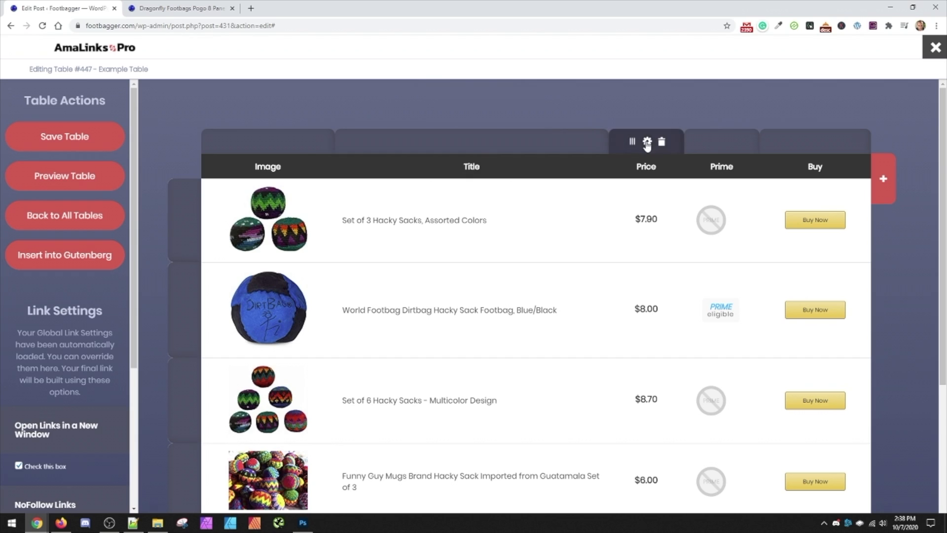
click(645, 142)
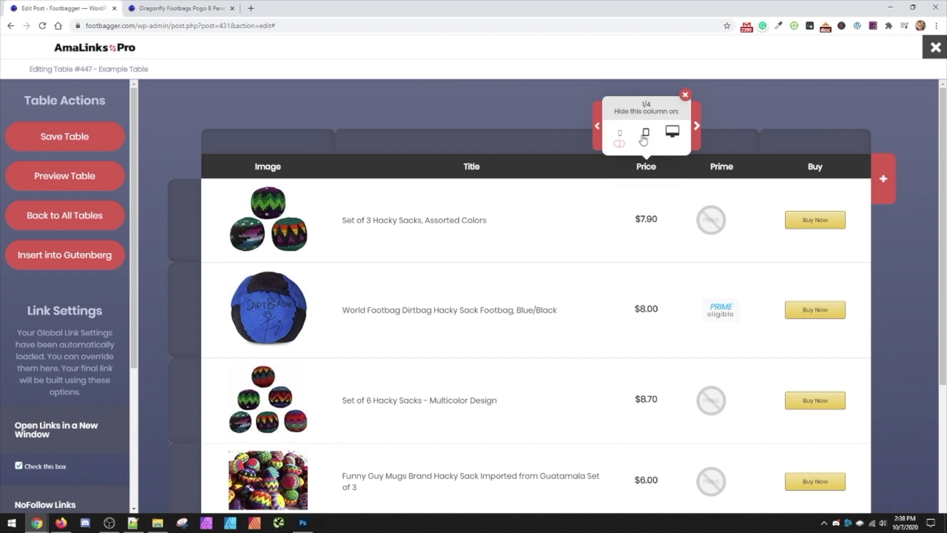
click(685, 95)
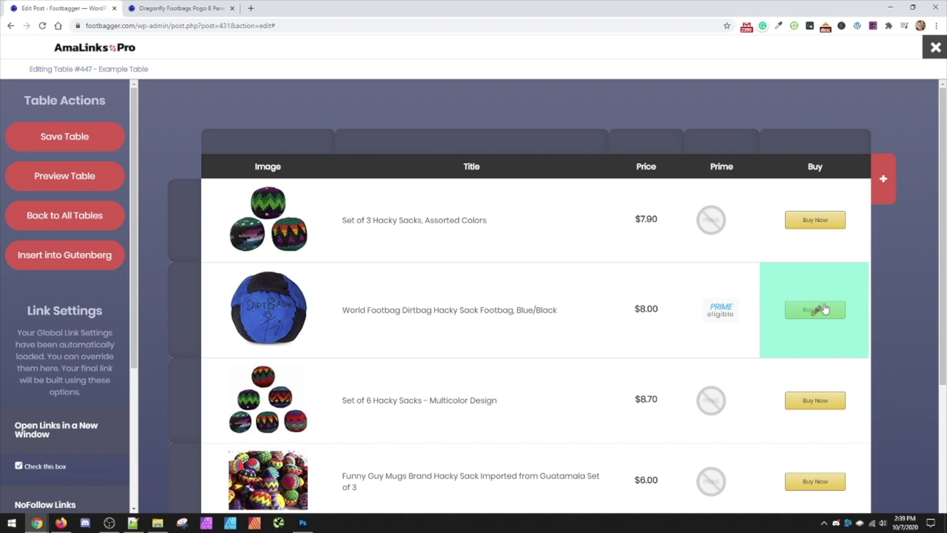
Step: Add a new Custom Text column at the end of the comparison table
mouse_move(198, 214)
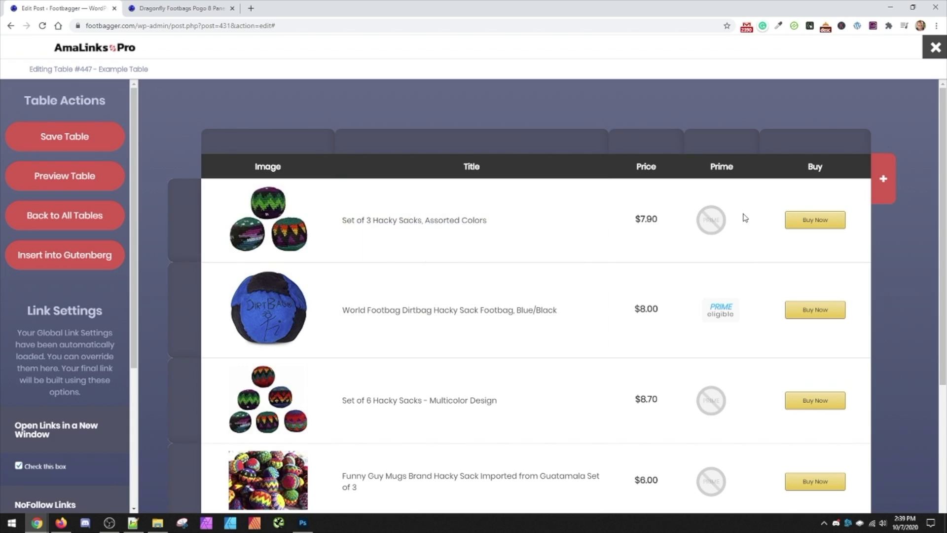
mouse_move(394, 117)
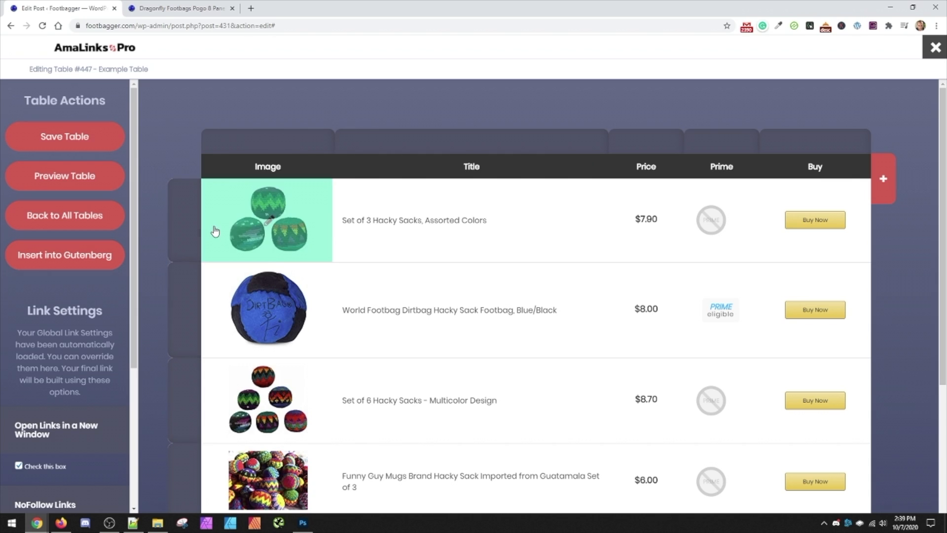
mouse_move(800, 233)
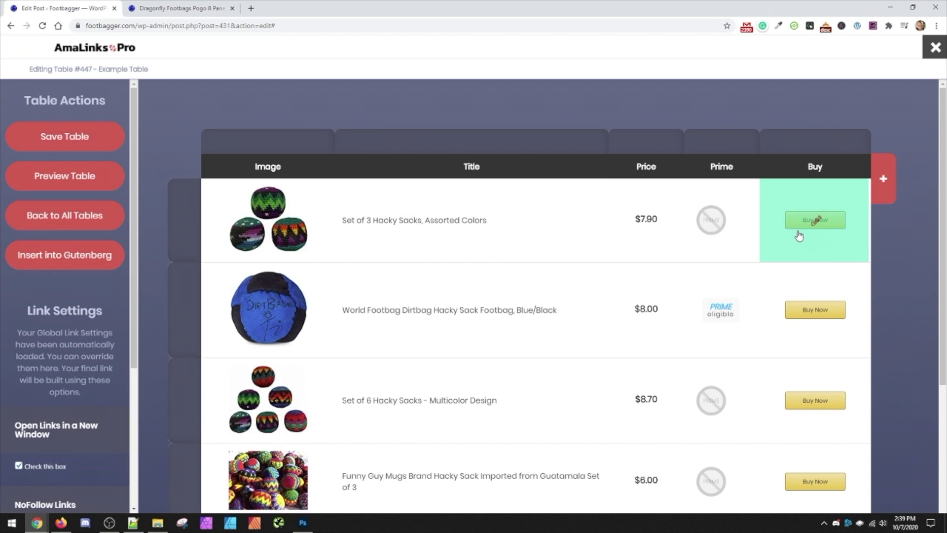
click(883, 178)
click(813, 176)
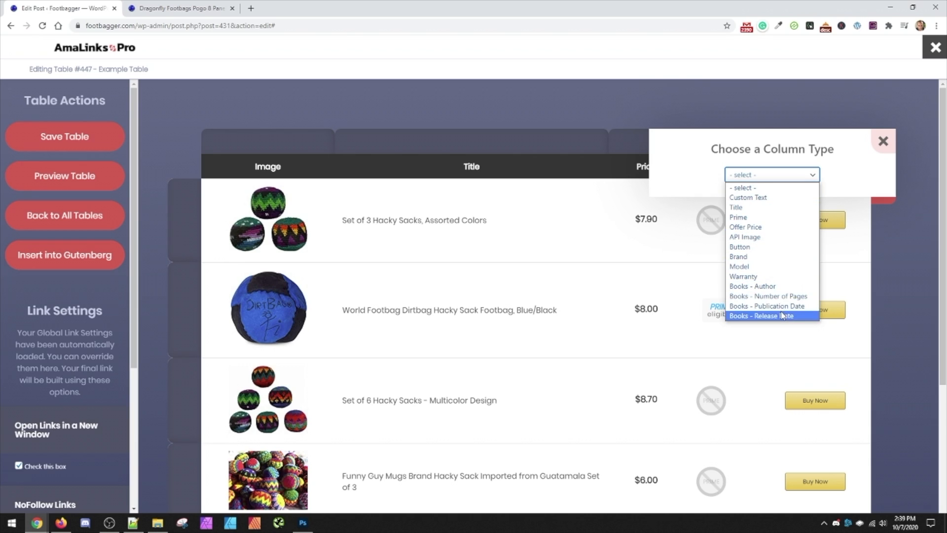
click(758, 197)
click(777, 220)
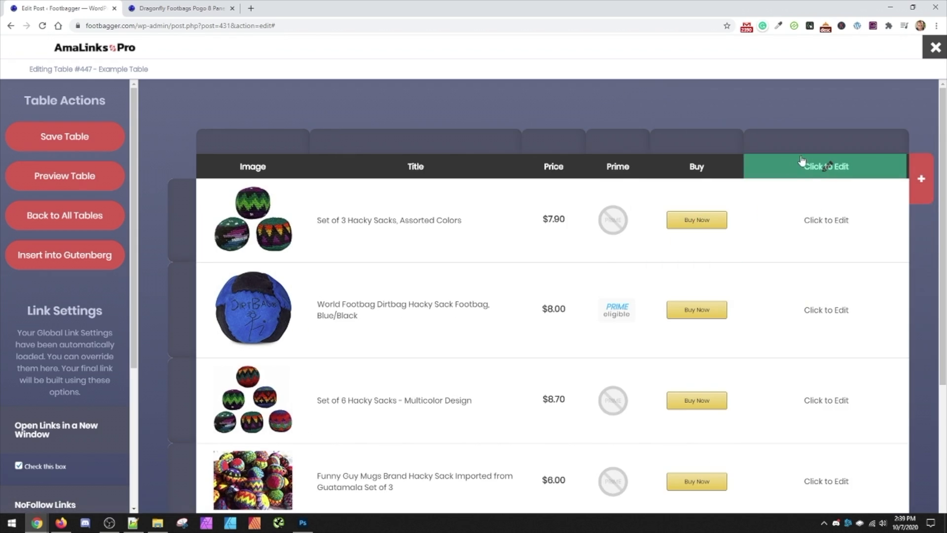
Step: Try the new custom column's editable header and cells, and set the column to be hidden on phones and tablets
click(825, 168)
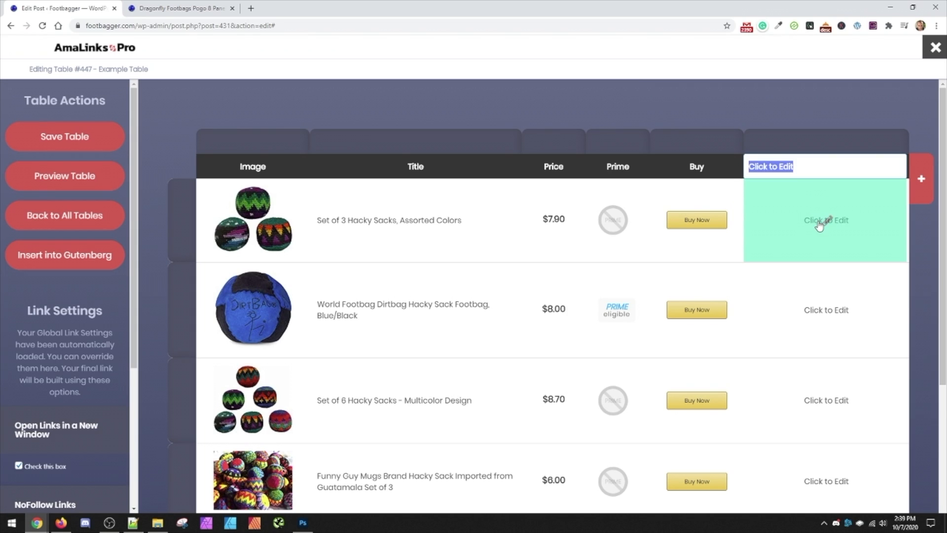
click(820, 308)
click(829, 139)
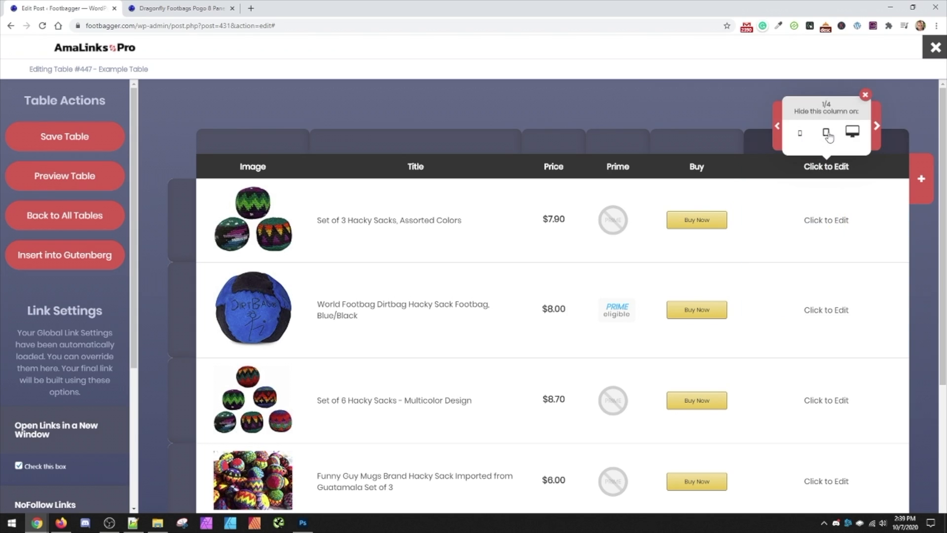
click(804, 136)
click(827, 135)
click(865, 96)
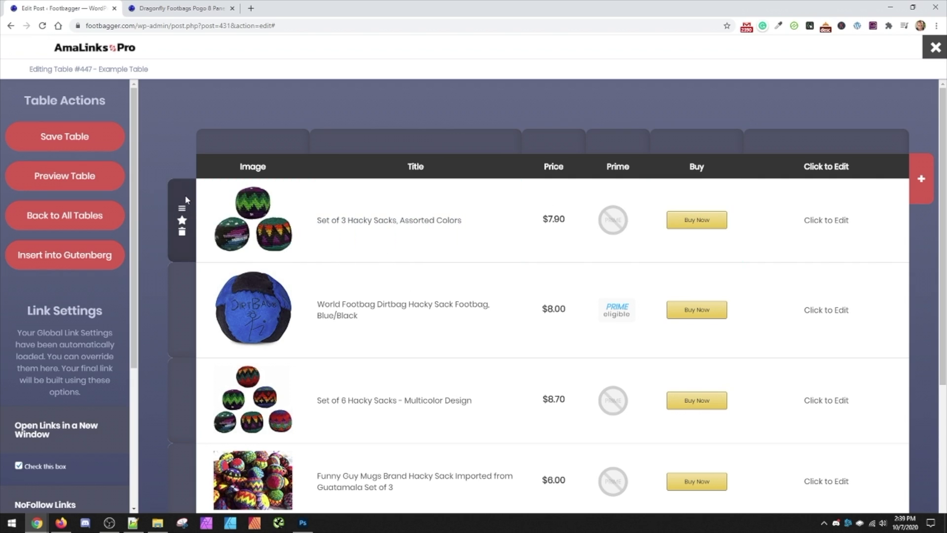
Step: Mark the World Footbag Dirtbag row as the featured product, comparing it with the Top ribbon in the post preview
click(183, 220)
click(175, 8)
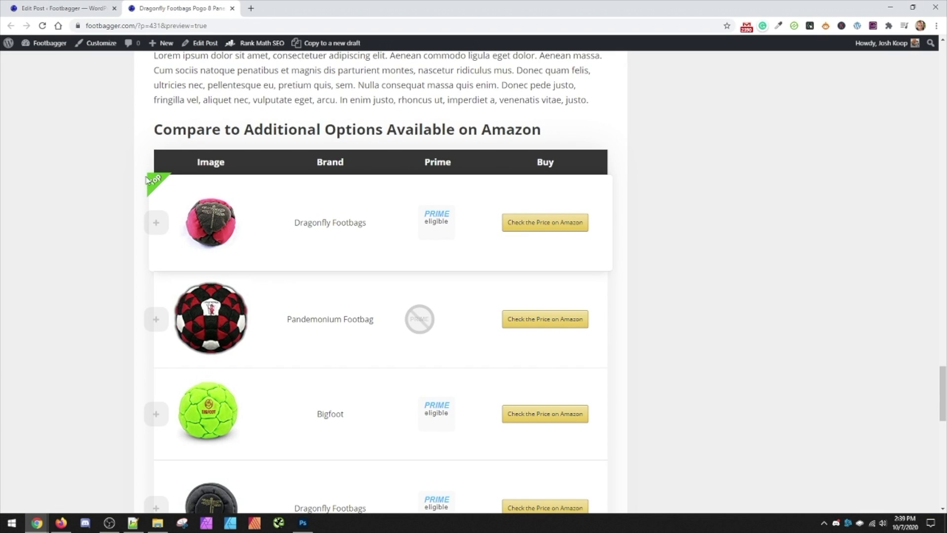
click(76, 8)
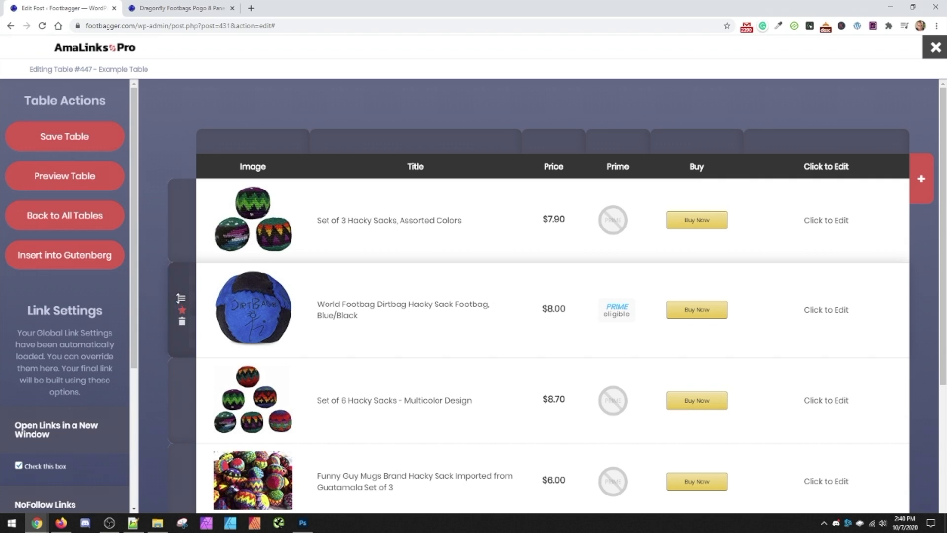
Step: Try reordering the World Footbag Dirtbag row within the table and look over the remaining rows
mouse_move(182, 298)
mouse_down()
mouse_move(182, 200)
mouse_move(182, 419)
mouse_move(182, 207)
mouse_move(173, 309)
mouse_up()
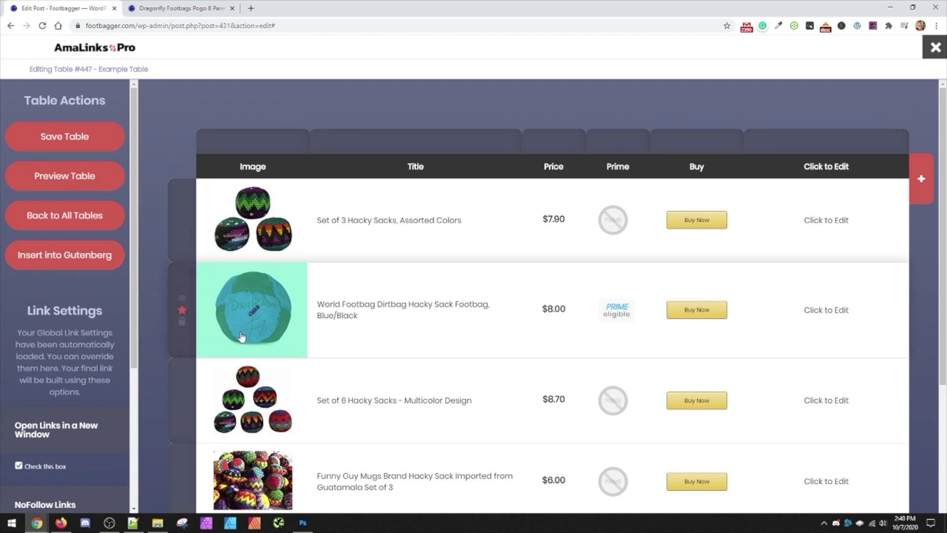
scroll(444, 296, down, 5)
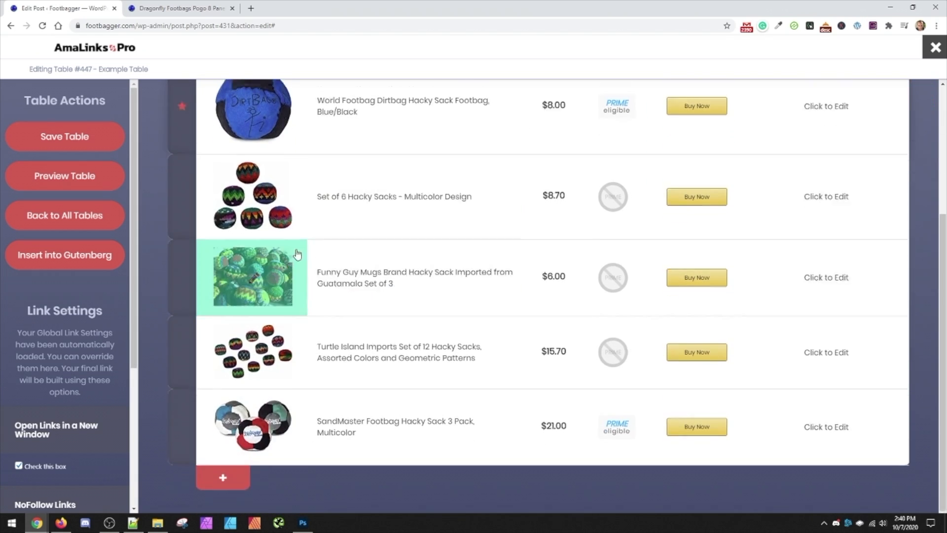
Step: Check the image choices for the World Footbag Dirtbag, Set of 3 and Set of 6 rows, closing each without choosing
scroll(255, 345, up, 4)
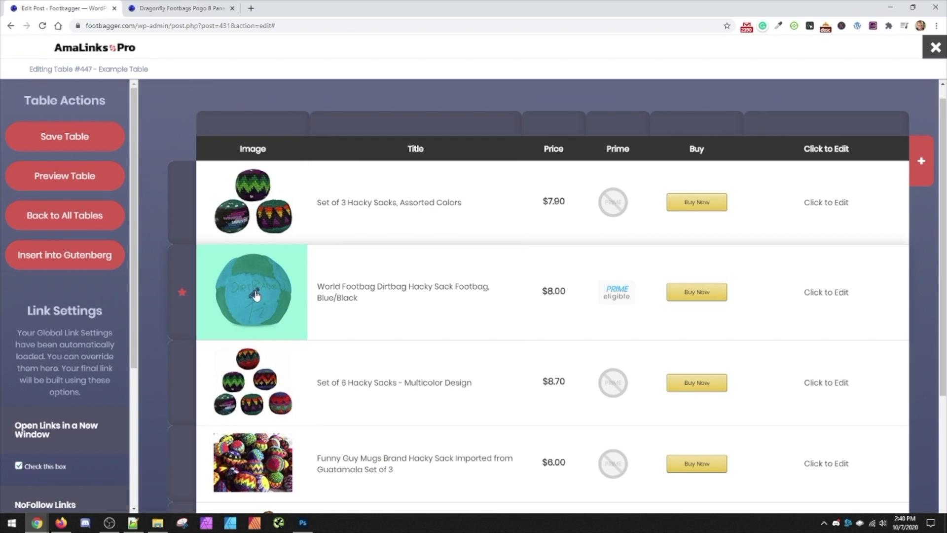
click(275, 294)
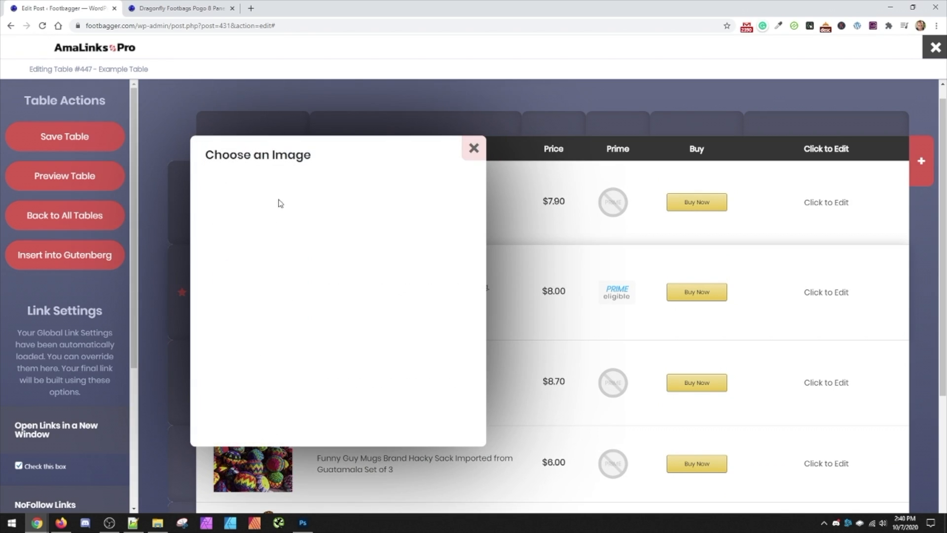
click(472, 148)
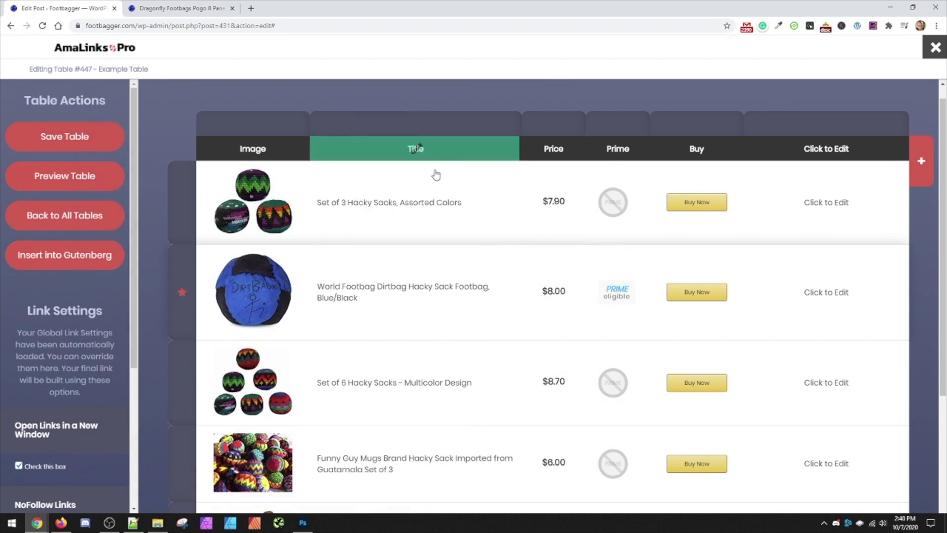
click(254, 207)
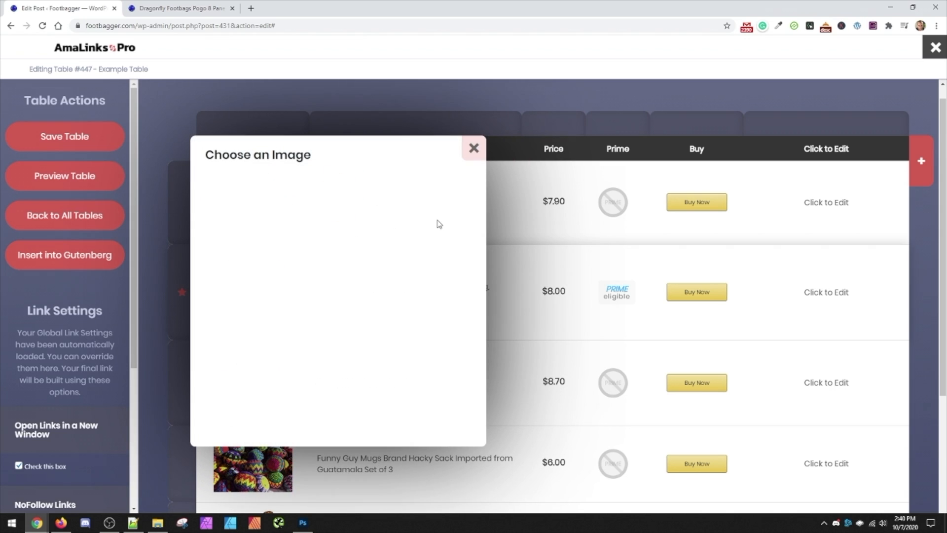
click(473, 148)
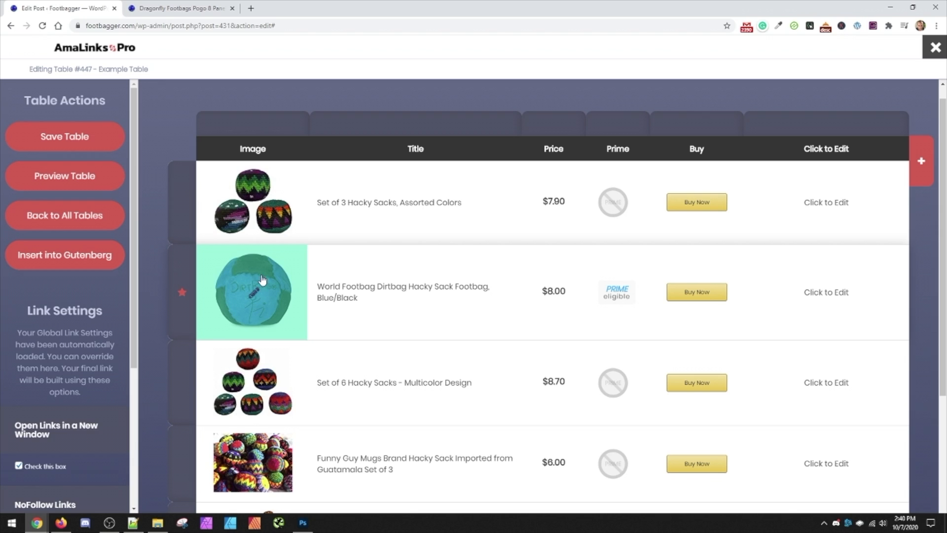
click(260, 390)
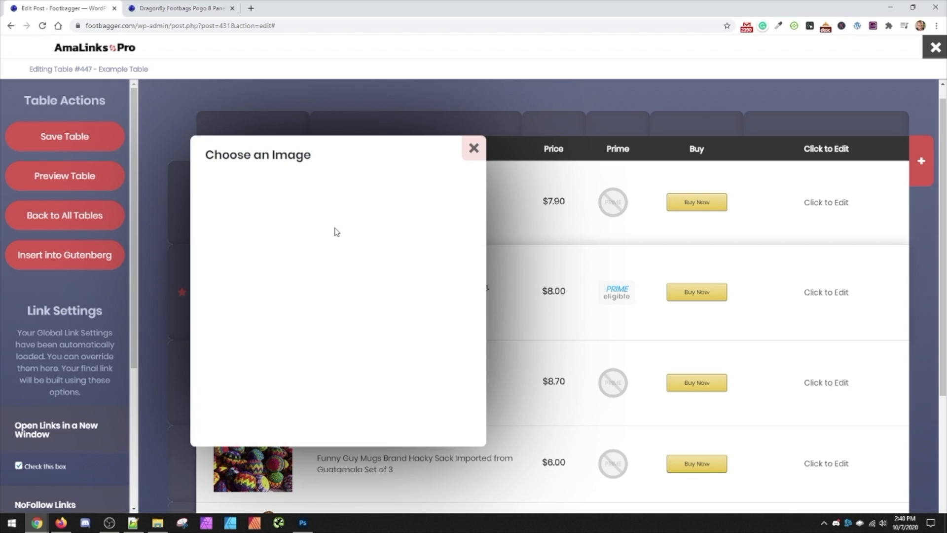
click(473, 148)
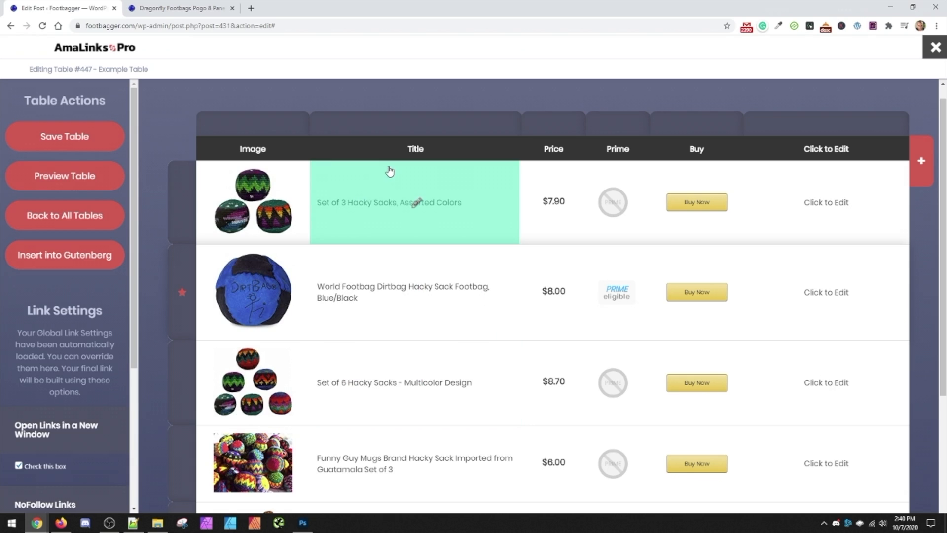
Step: Toggle the Title column's desktop visibility, checking the expandable product details of the existing table in the post preview
click(370, 214)
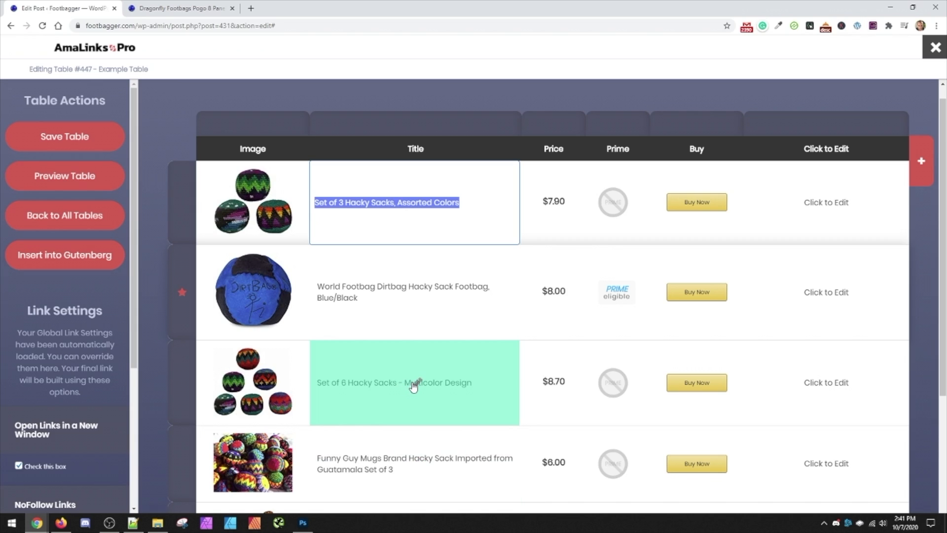
click(417, 123)
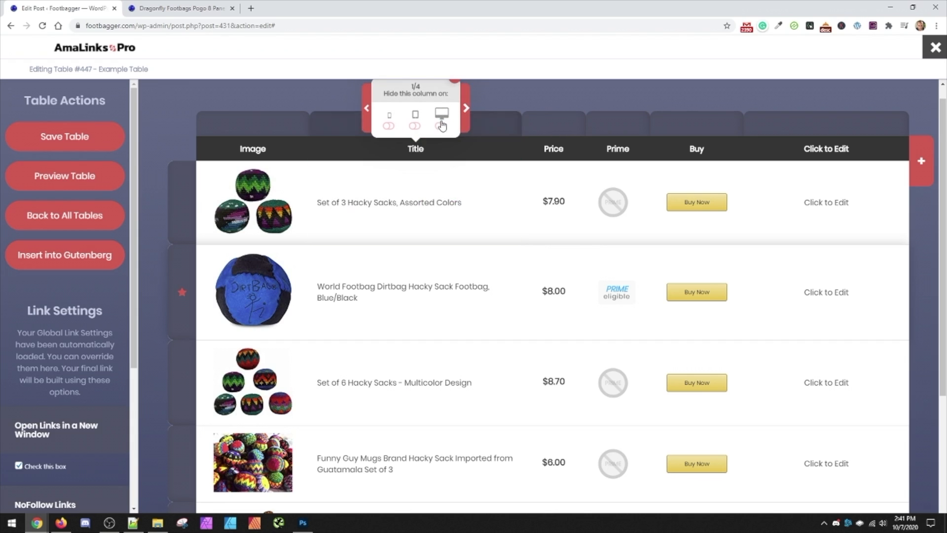
click(184, 5)
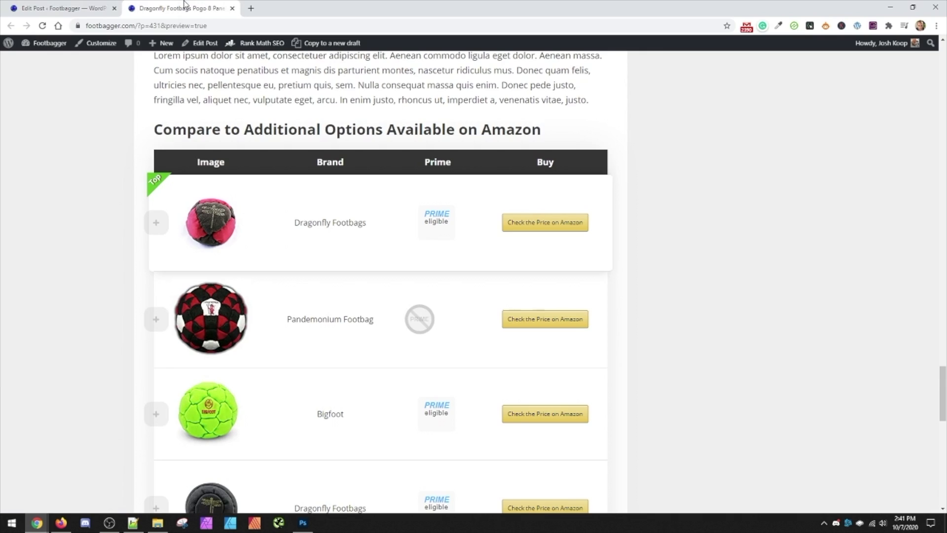
click(192, 265)
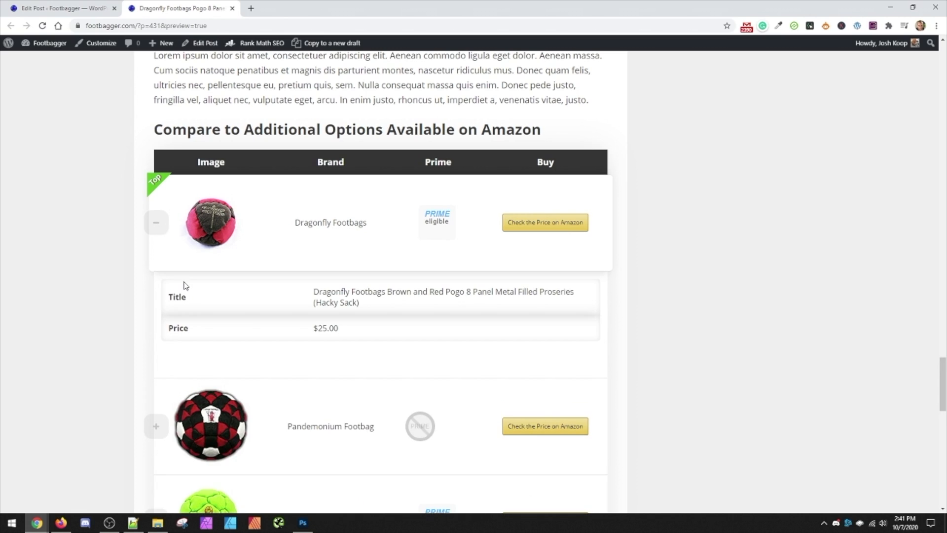
click(154, 226)
click(64, 8)
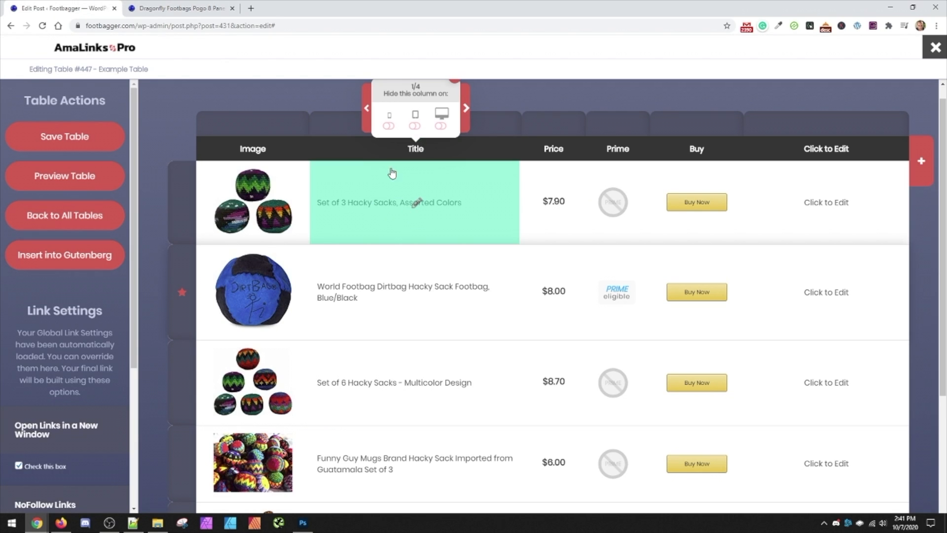
click(441, 126)
Step: Shorten the first row's product title to "Set of 3 Hacky Sacks"
click(417, 209)
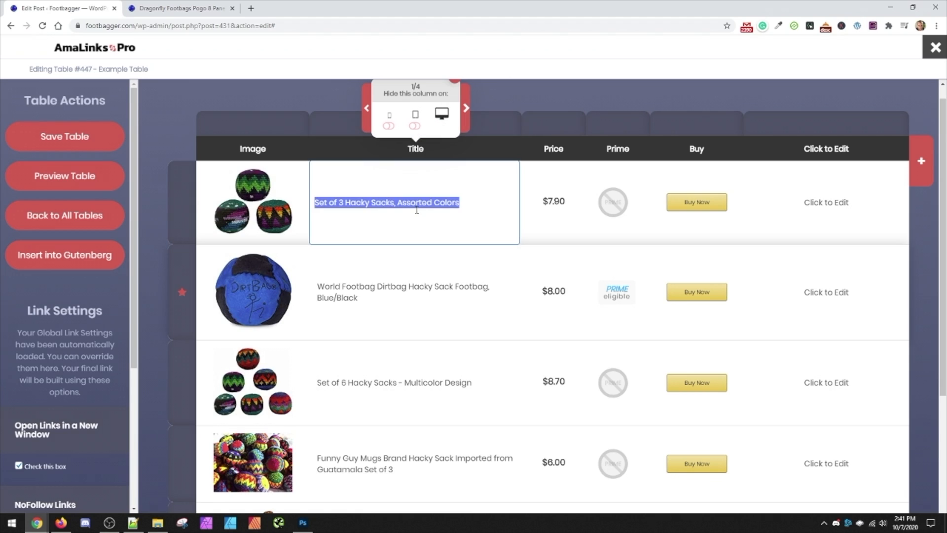
click(396, 202)
double_click(396, 202)
click(397, 202)
drag(395, 202, 472, 206)
key(BackSpace)
click(387, 316)
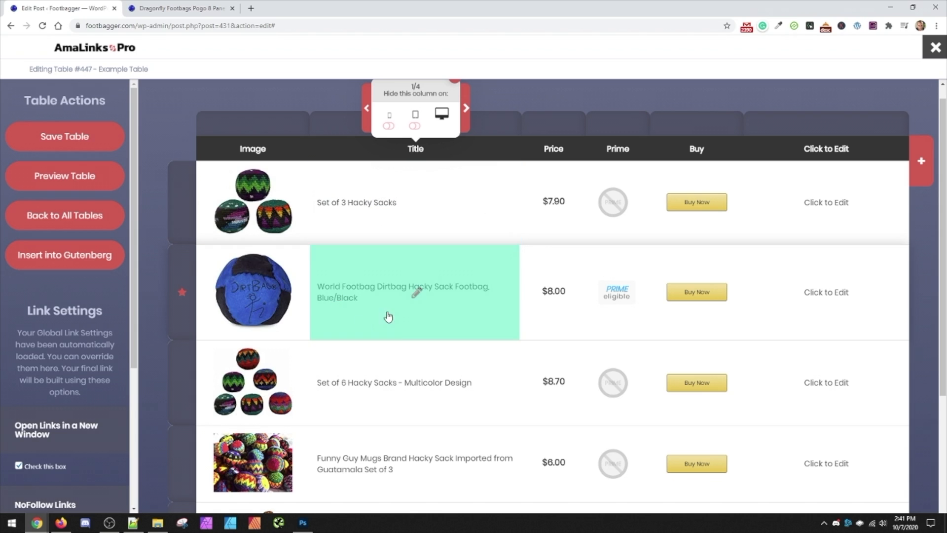
Step: Look over the existing table in the post preview and remove ", Blue/Black" from the World Footbag row's title
click(181, 8)
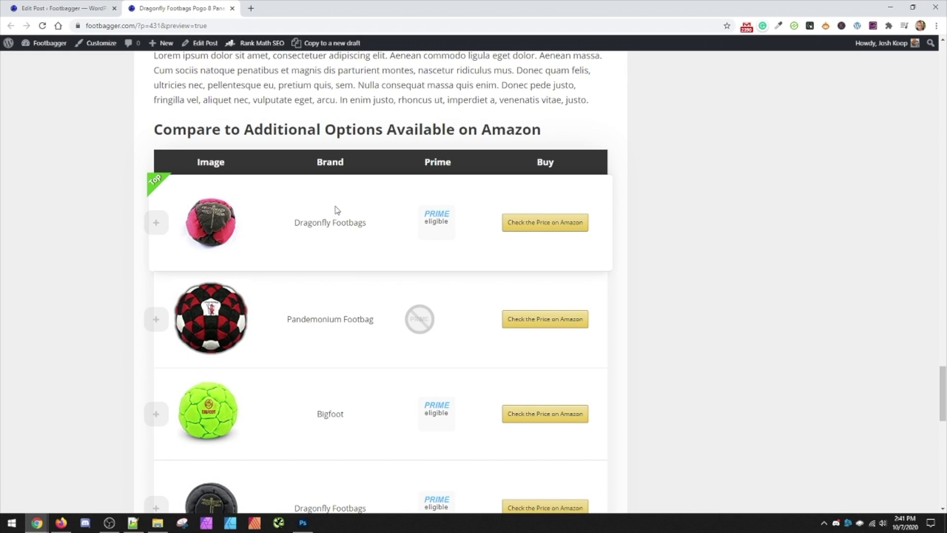
scroll(337, 210, down, 7)
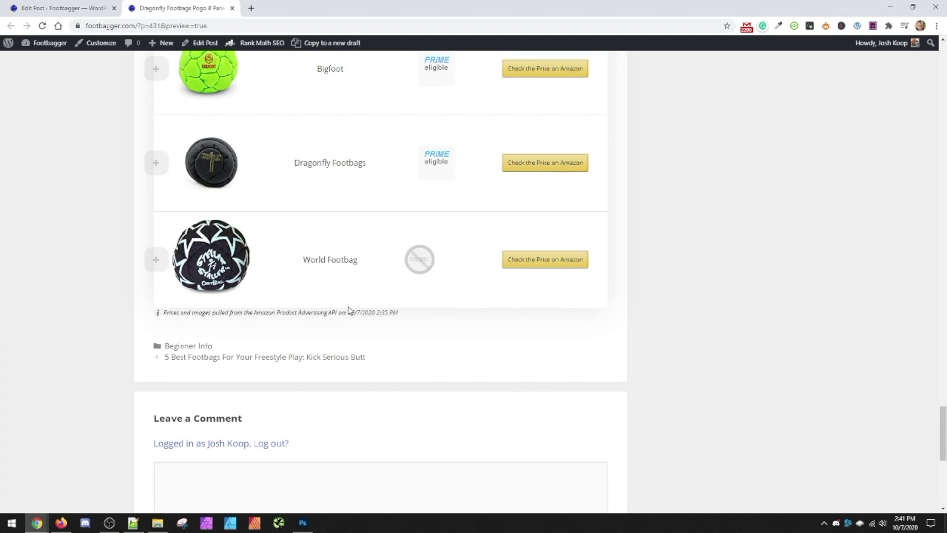
scroll(355, 249, up, 5)
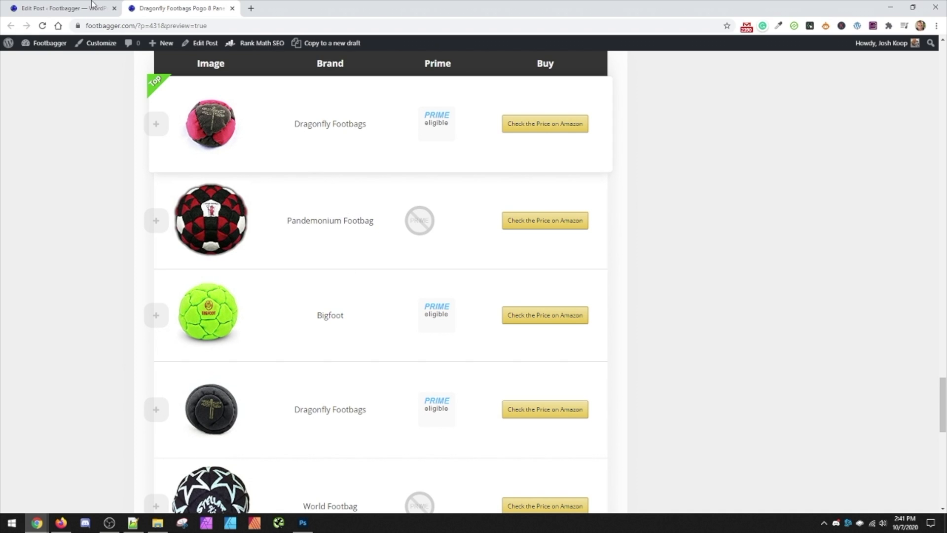
click(120, 7)
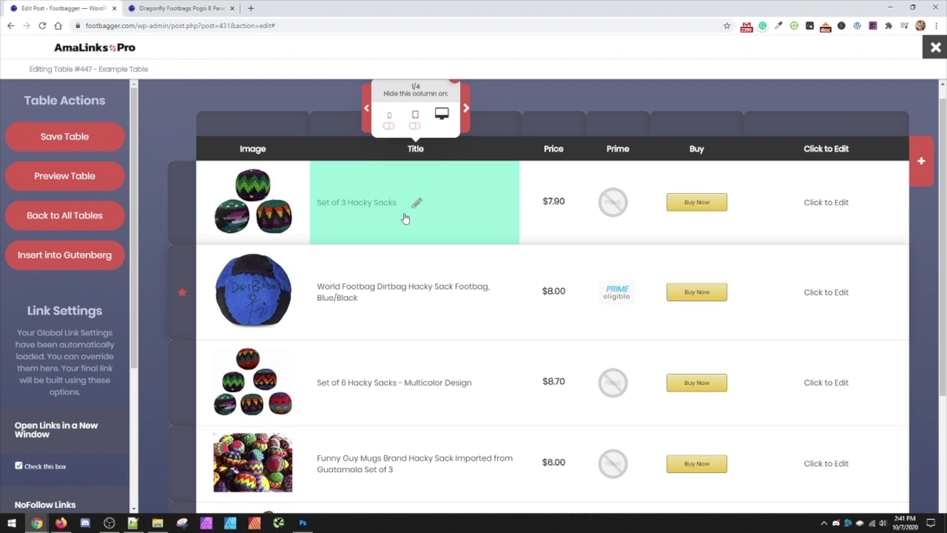
click(425, 306)
click(411, 293)
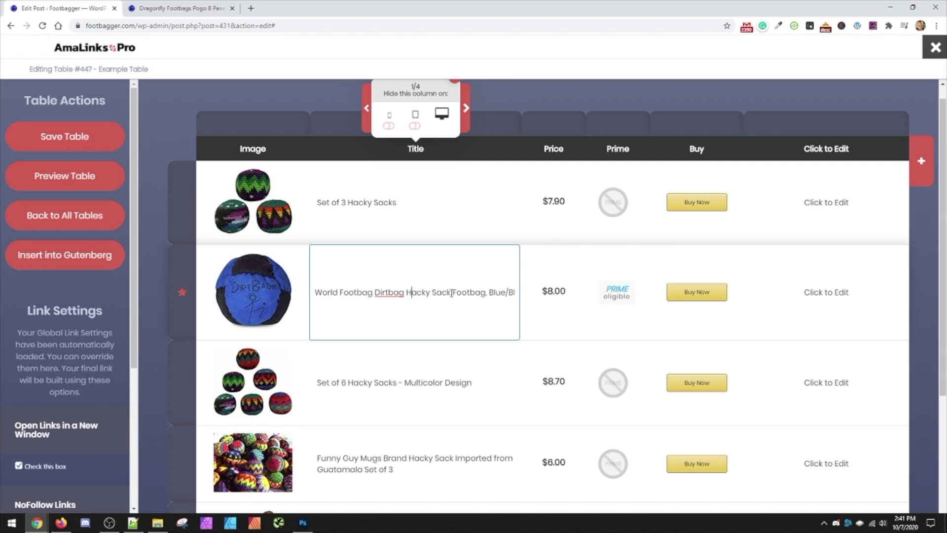
drag(492, 292, 524, 295)
key(BackSpace)
key(Return)
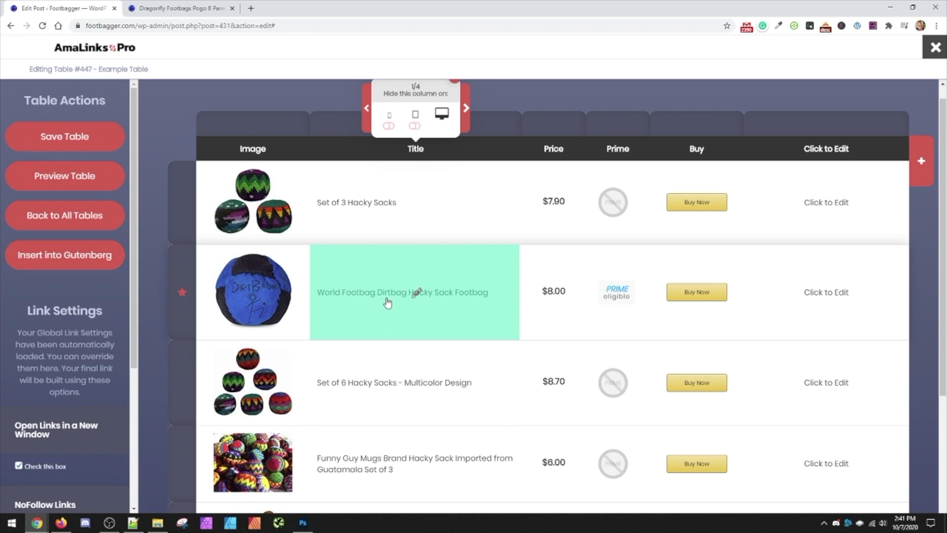
Step: Shorten the featured row's title further to "World Footbag Dirtbag Footbag"
click(415, 302)
double_click(419, 296)
drag(420, 298, 440, 306)
key(BackSpace)
key(BackSpace)
Step: Leave the Set of 6 row's title as it is and save the comparison table
click(423, 375)
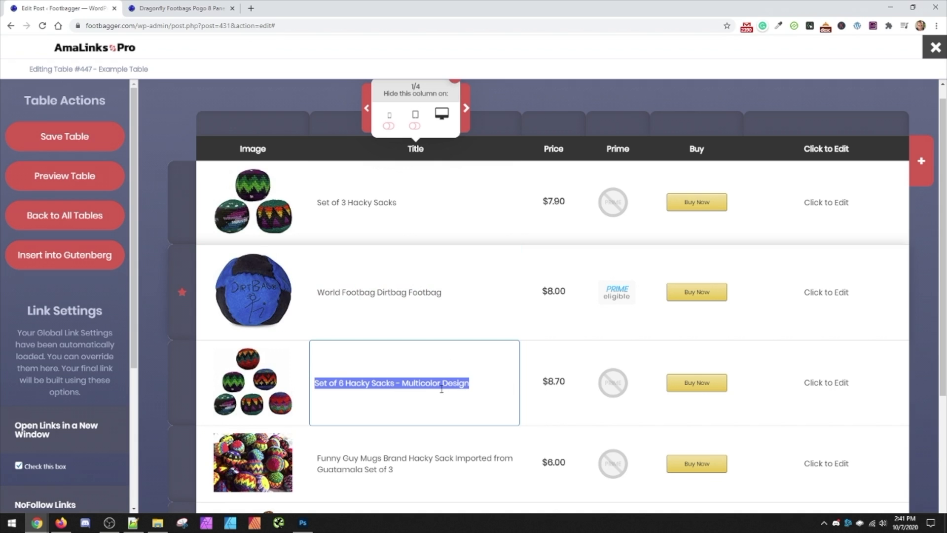
click(505, 349)
scroll(601, 411, down, 5)
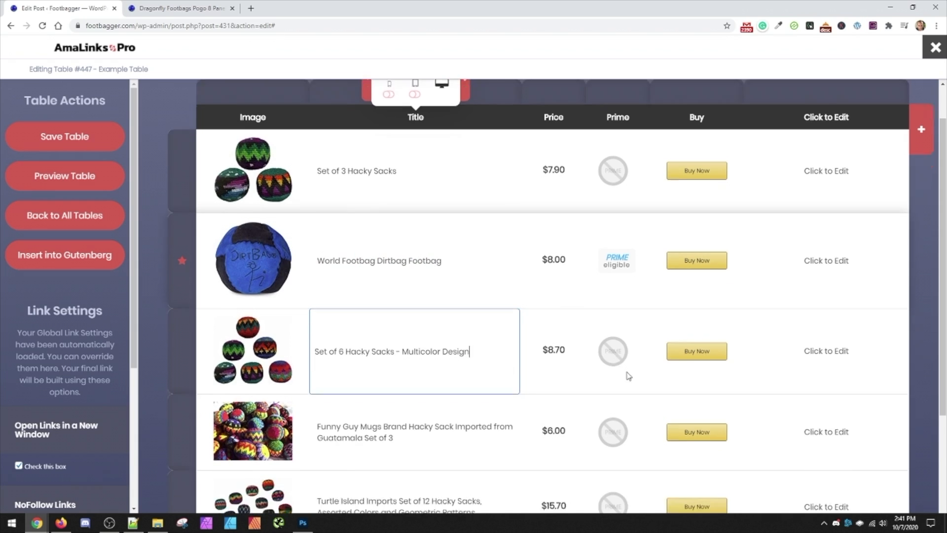
scroll(400, 267, up, 5)
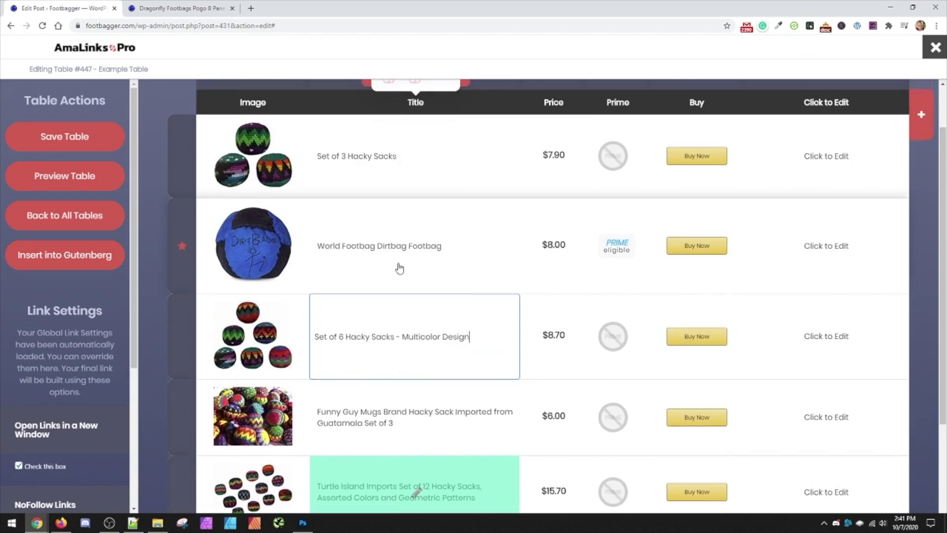
click(94, 141)
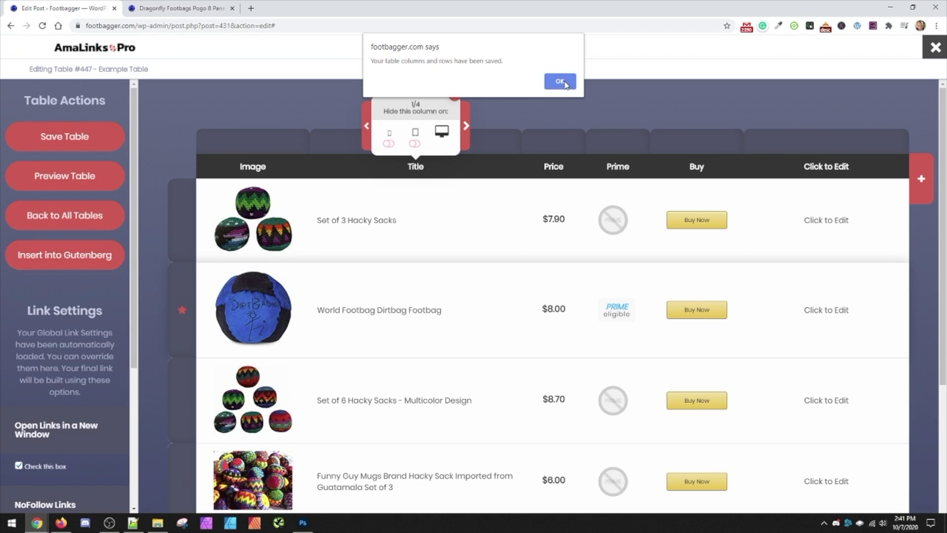
click(559, 82)
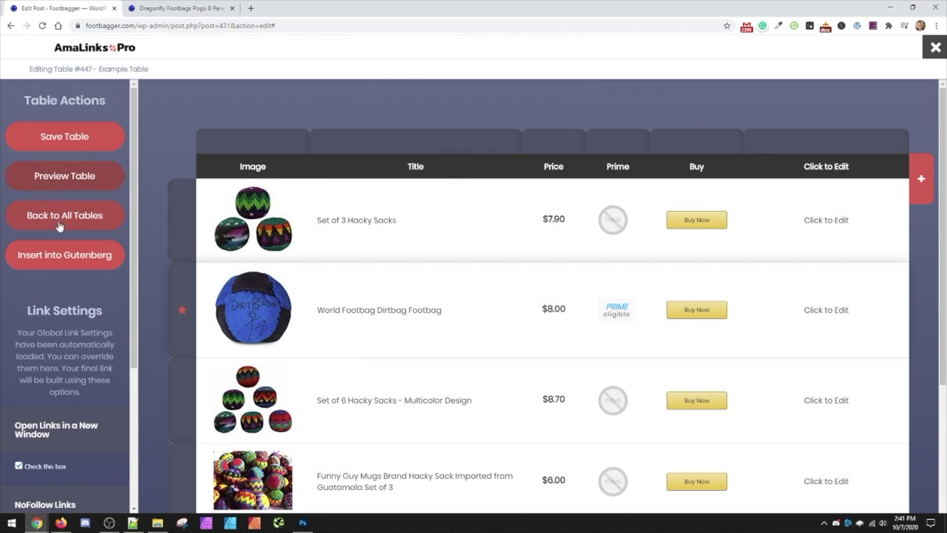
Step: Enable adding products to the visitor's Amazon cart in the table's link settings and save the table
drag(53, 256, 83, 355)
scroll(63, 324, down, 4)
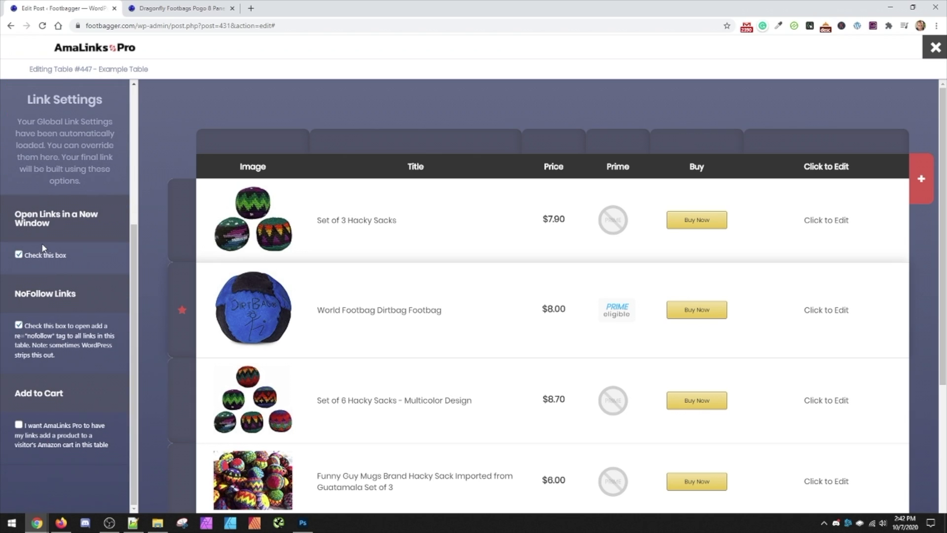
click(19, 425)
scroll(90, 207, up, 1)
click(73, 139)
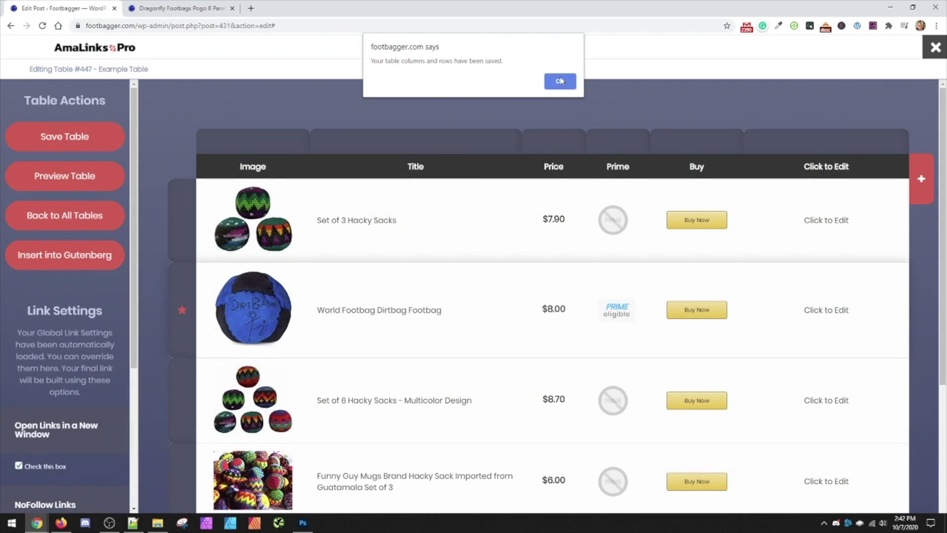
click(560, 81)
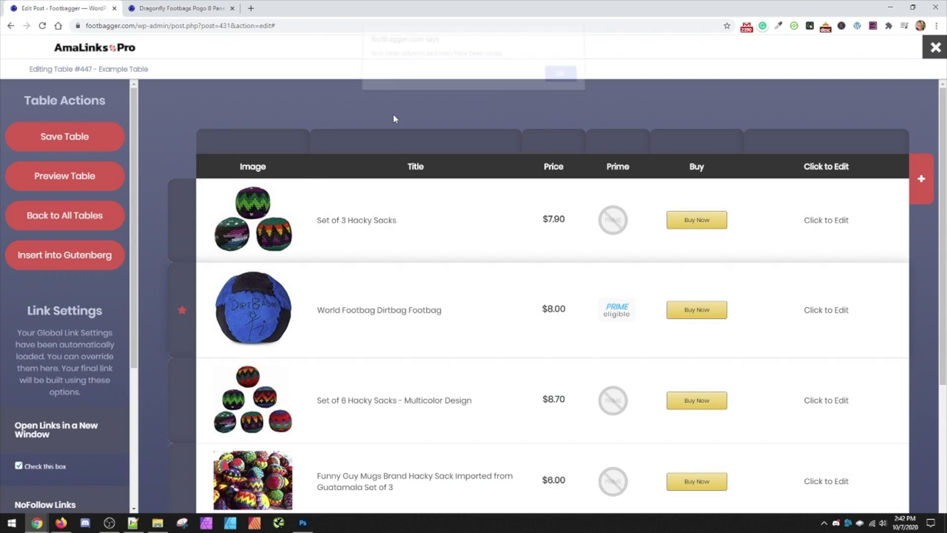
Step: Insert the example comparison table into the post and save the draft
click(104, 254)
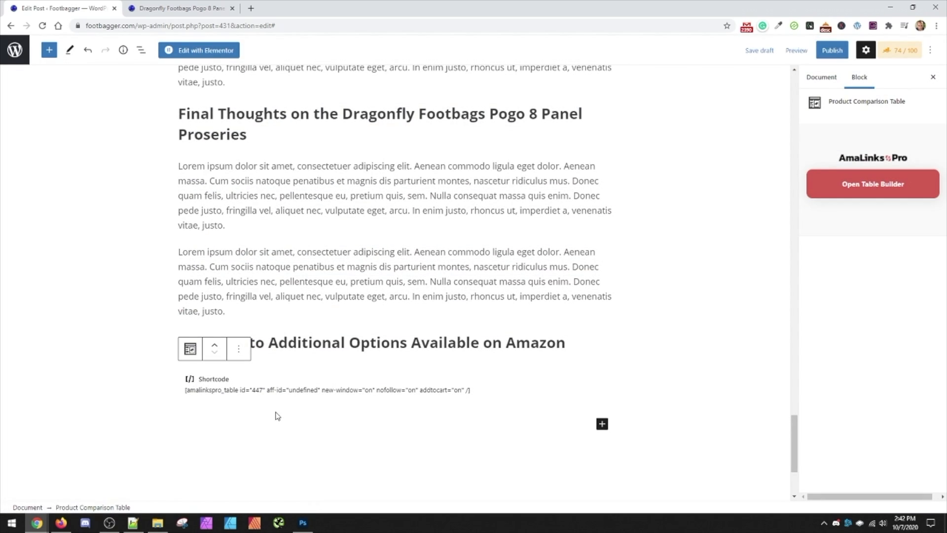
click(759, 50)
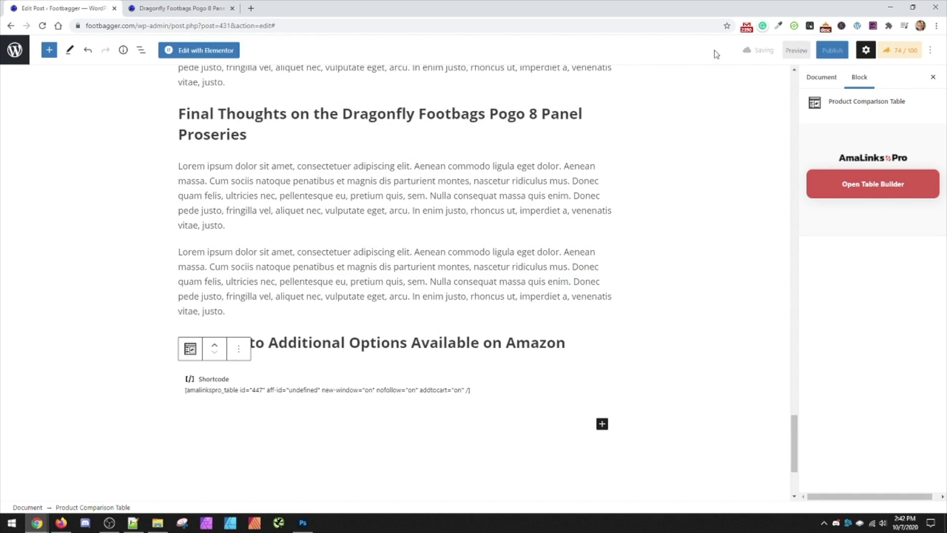
Step: Refresh the post preview and examine the new comparison table, closing the extra blank browser tab
click(797, 51)
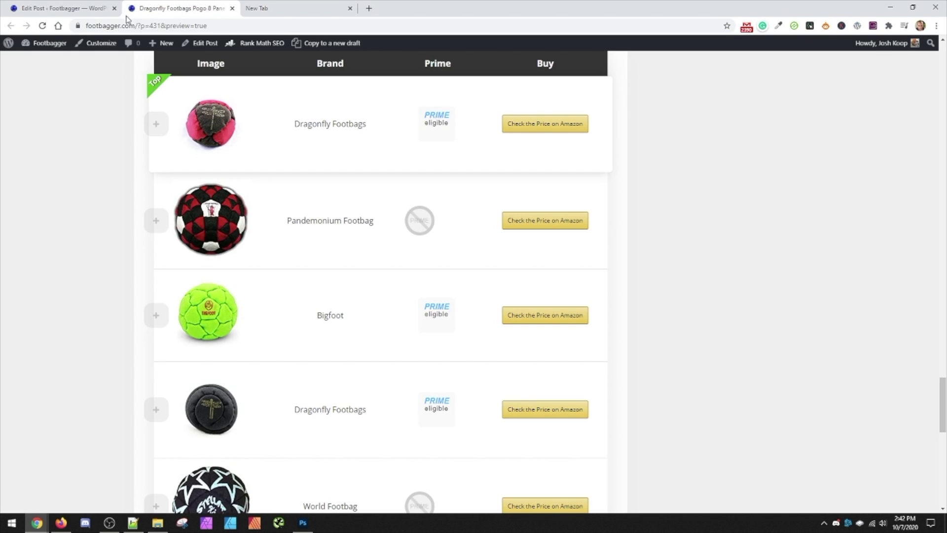
click(42, 25)
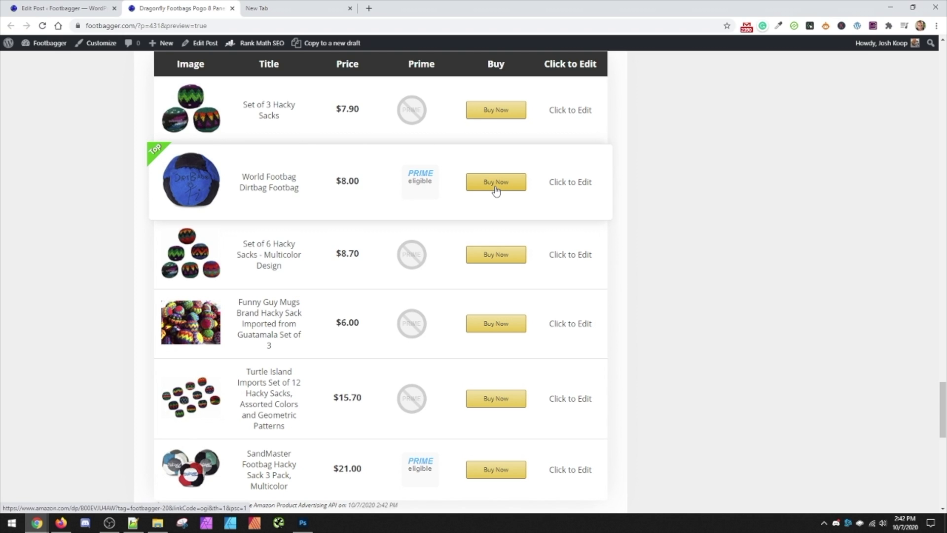
click(269, 7)
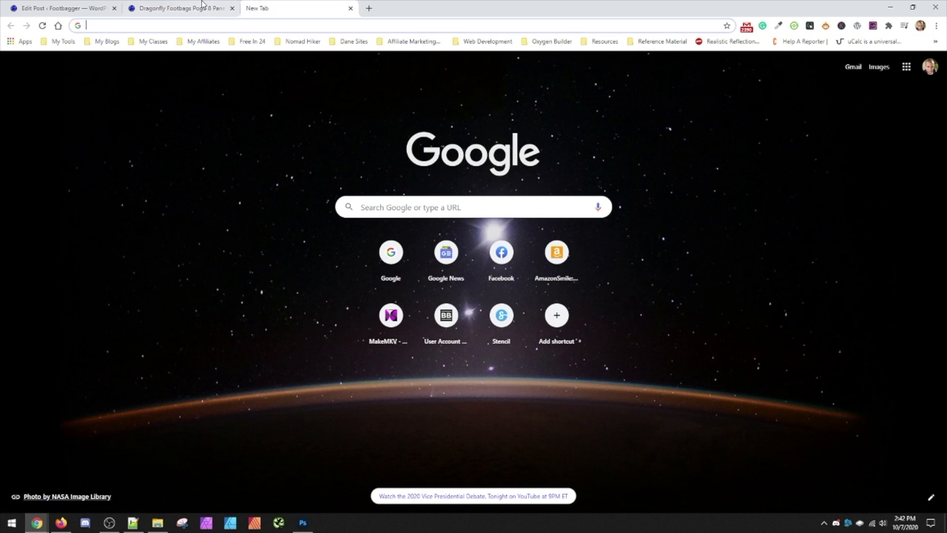
click(350, 8)
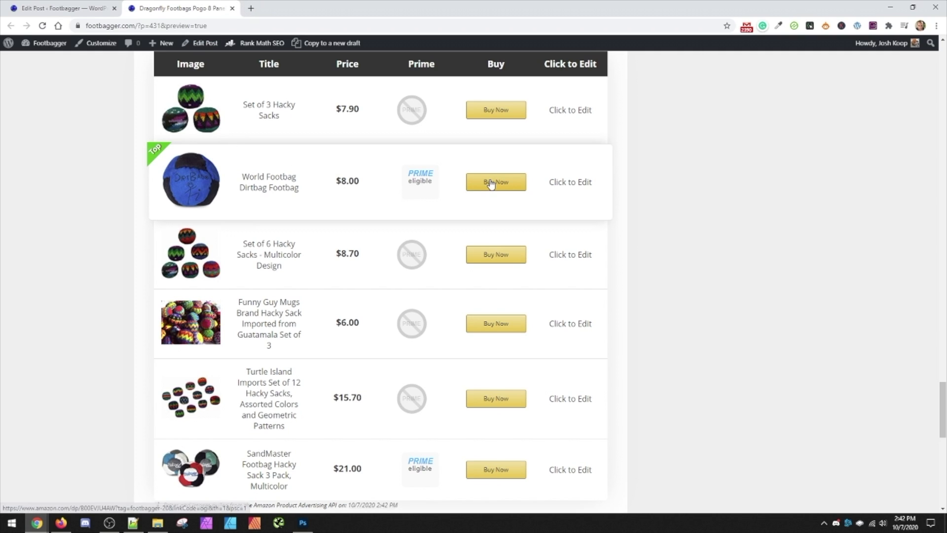
scroll(434, 218, up, 10)
scroll(404, 250, down, 9)
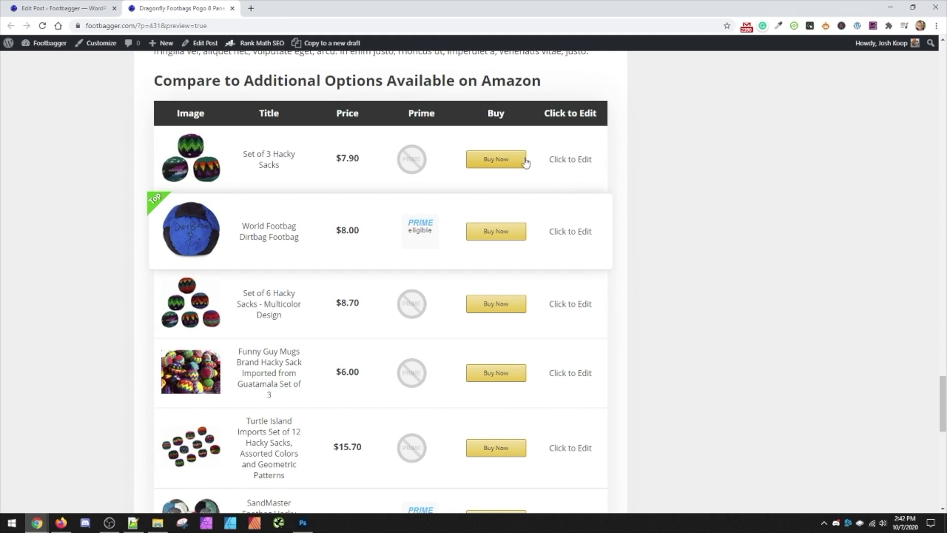
Step: Test the World Footbag Dirtbag row's Buy Now link by adding the footbag to the Amazon cart, and delete it from the cart
click(492, 239)
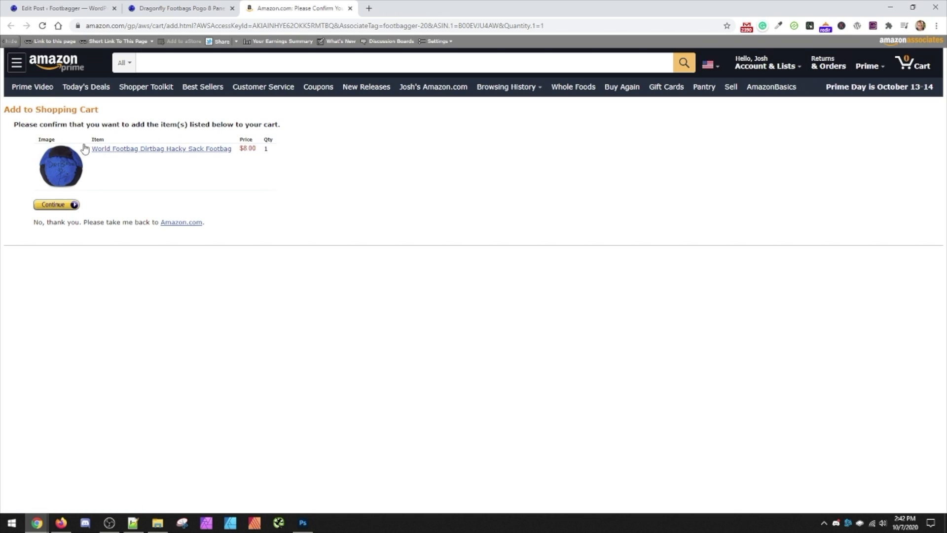
click(49, 205)
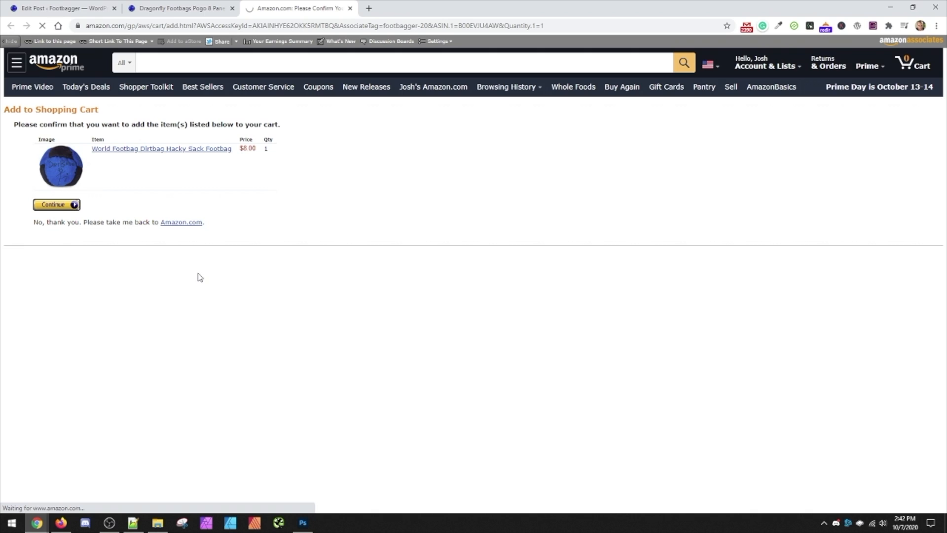
click(907, 69)
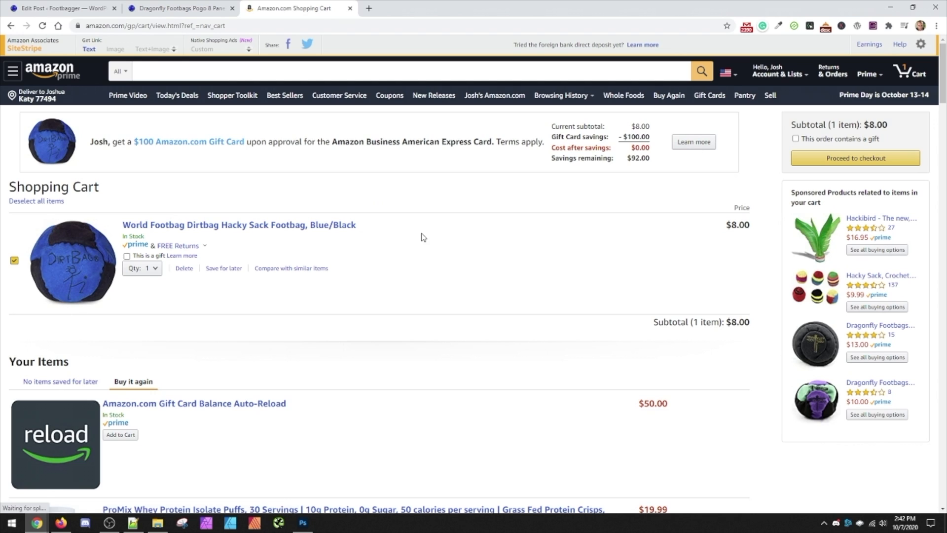
click(186, 269)
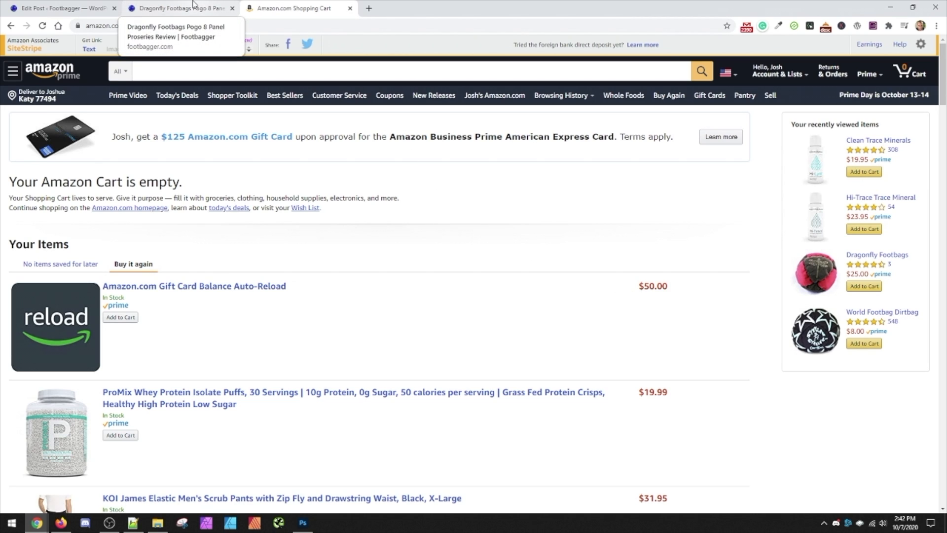
Step: Test the post preview's Check the Price on Amazon button above About the Dragonfly Company, close both Amazon tabs and review the earlier post content
click(168, 5)
scroll(219, 154, up, 20)
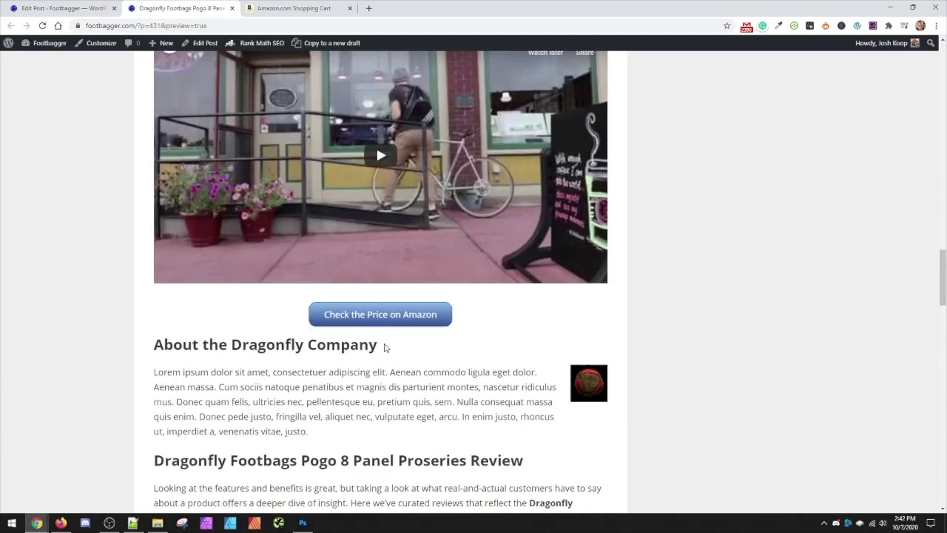
click(375, 317)
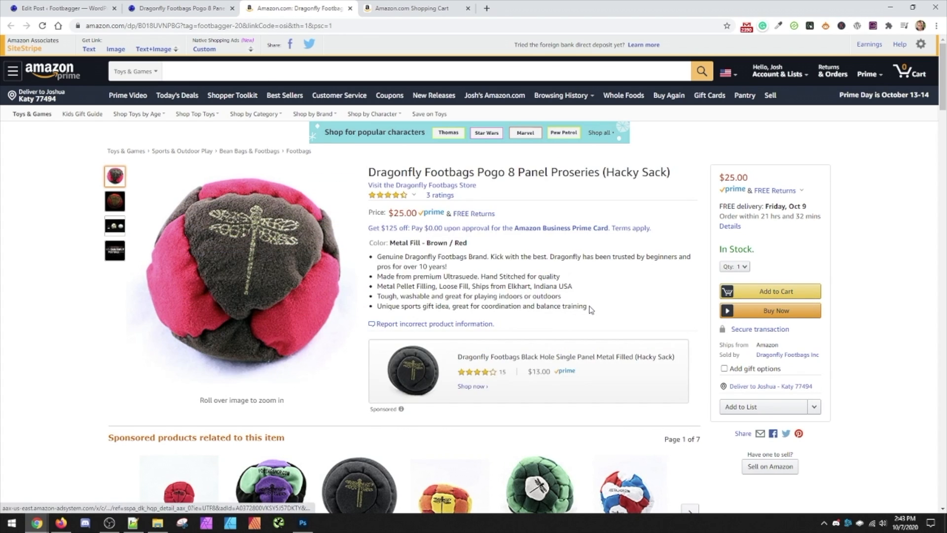
key(ctrl+Tab)
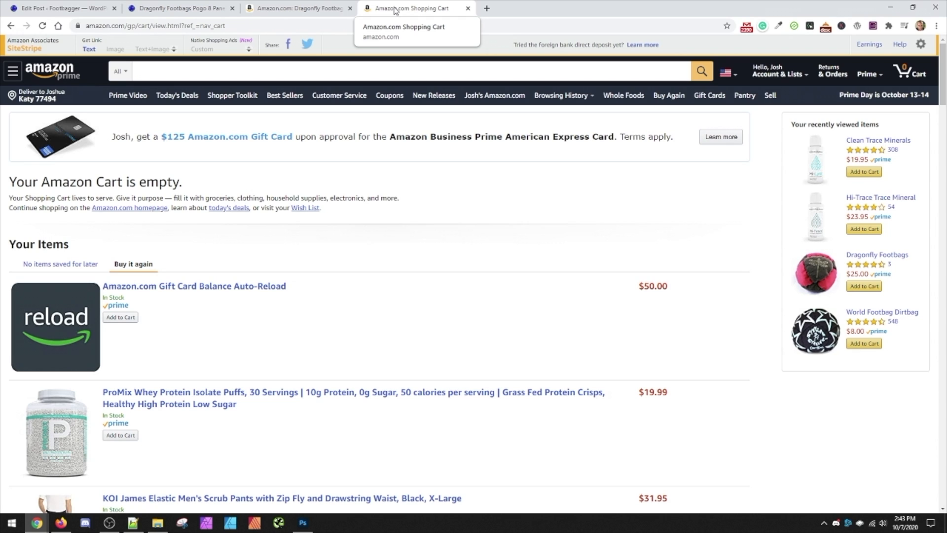
click(350, 8)
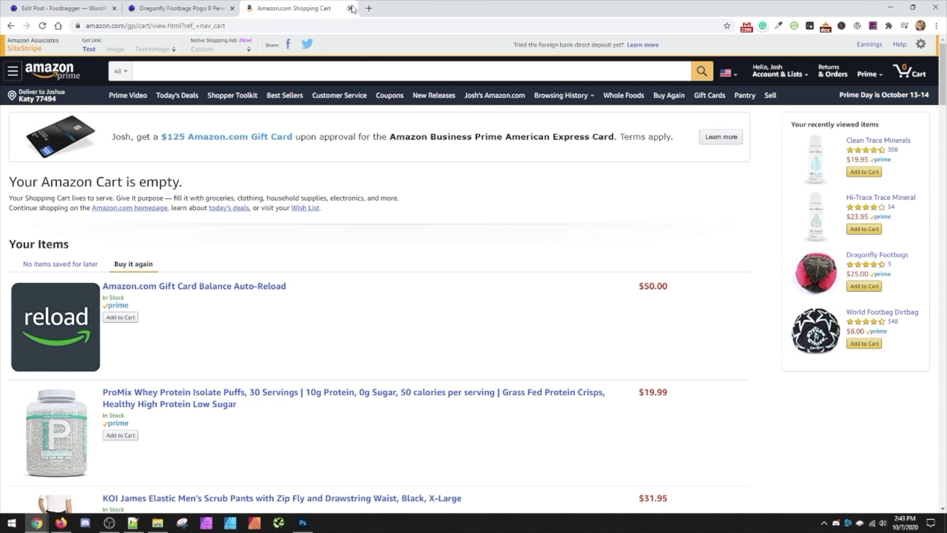
click(349, 8)
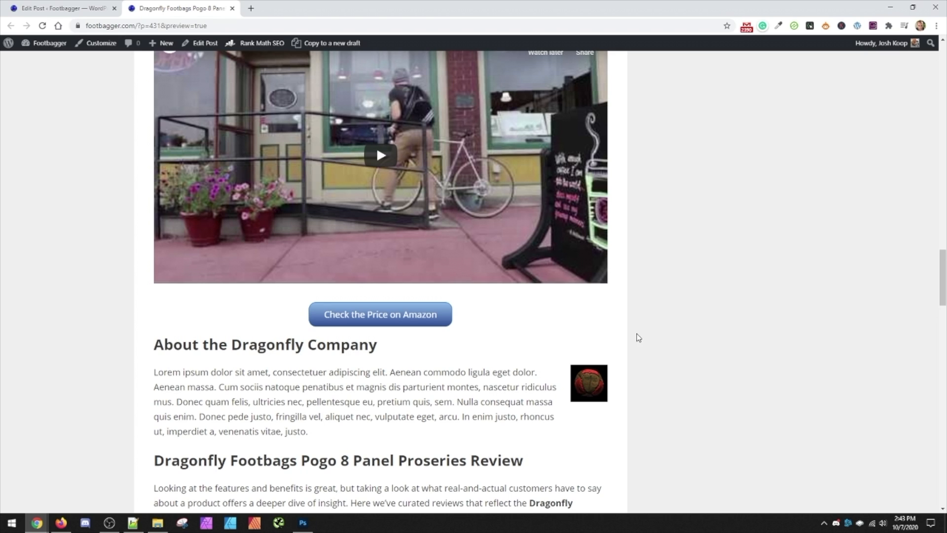
scroll(476, 353, up, 15)
scroll(468, 341, up, 15)
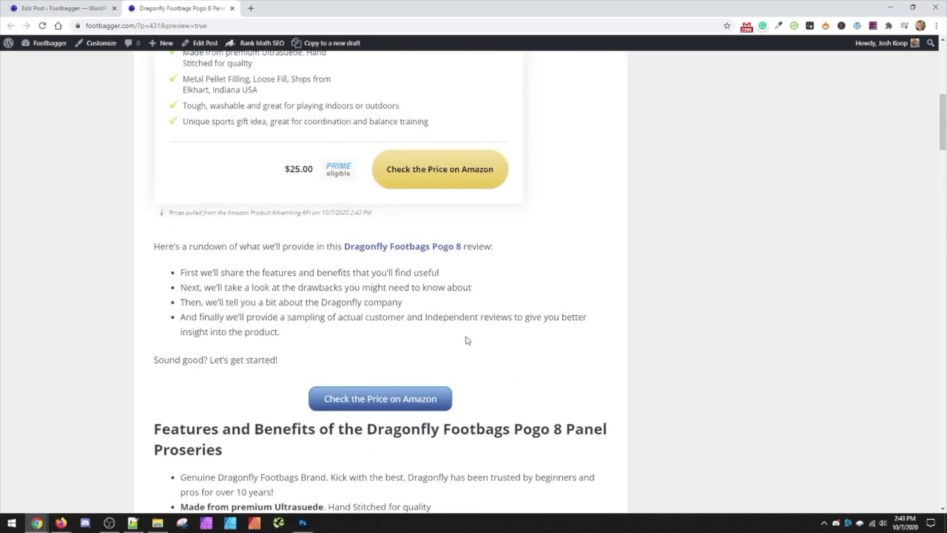